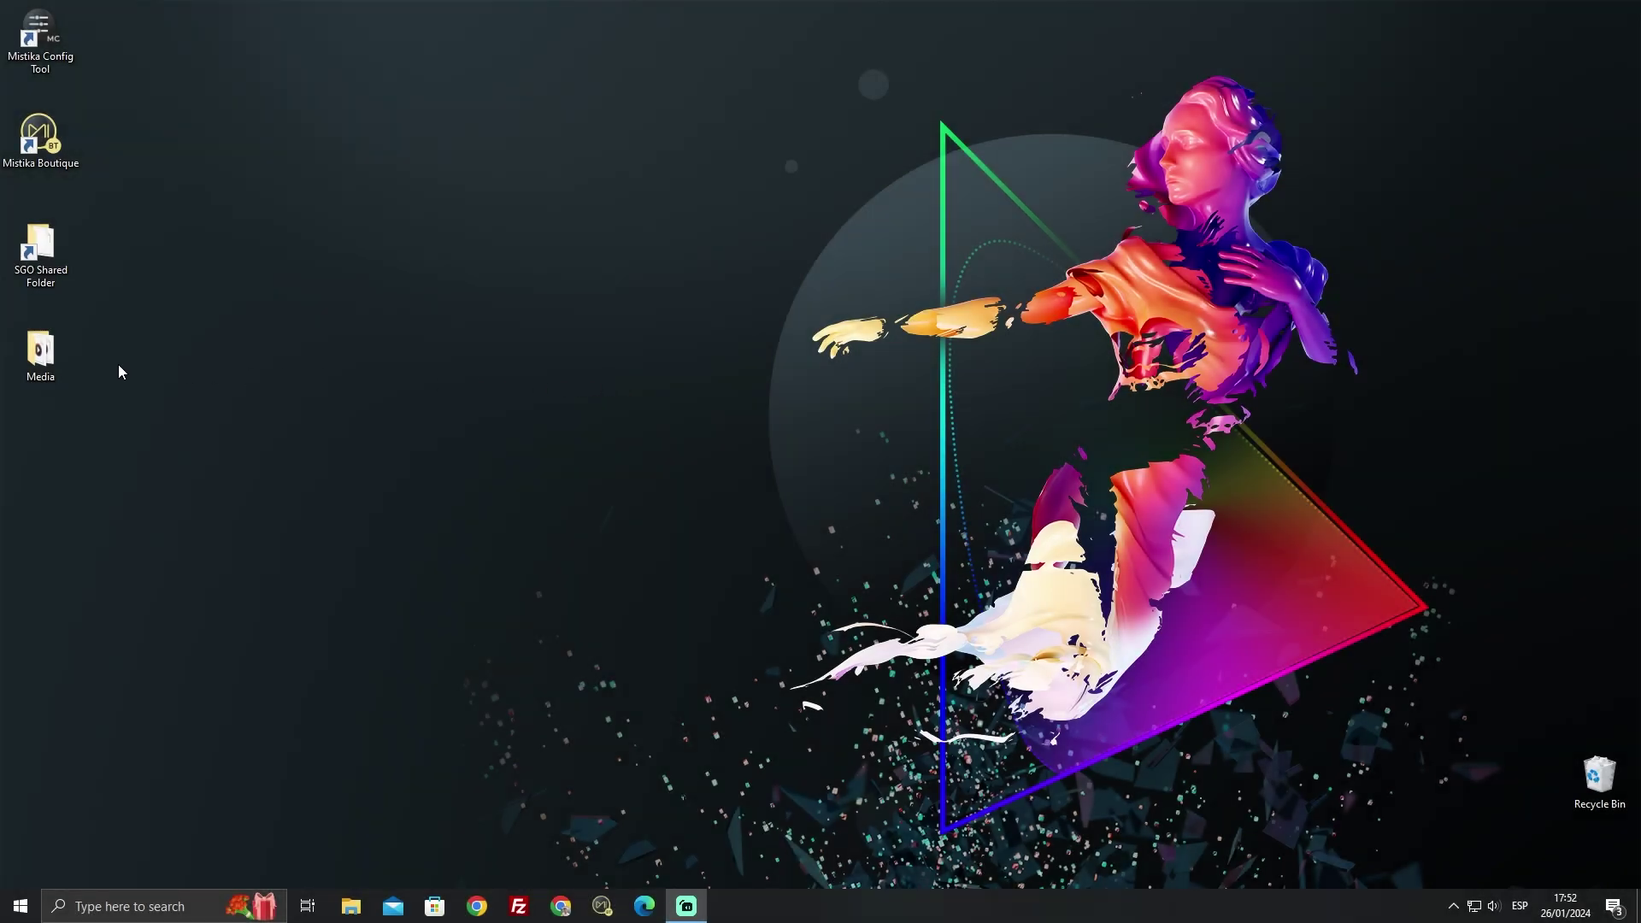
Step: Check the Media folder, then review and accept the master format settings in the Mistika configuration tool
double_click(40, 352)
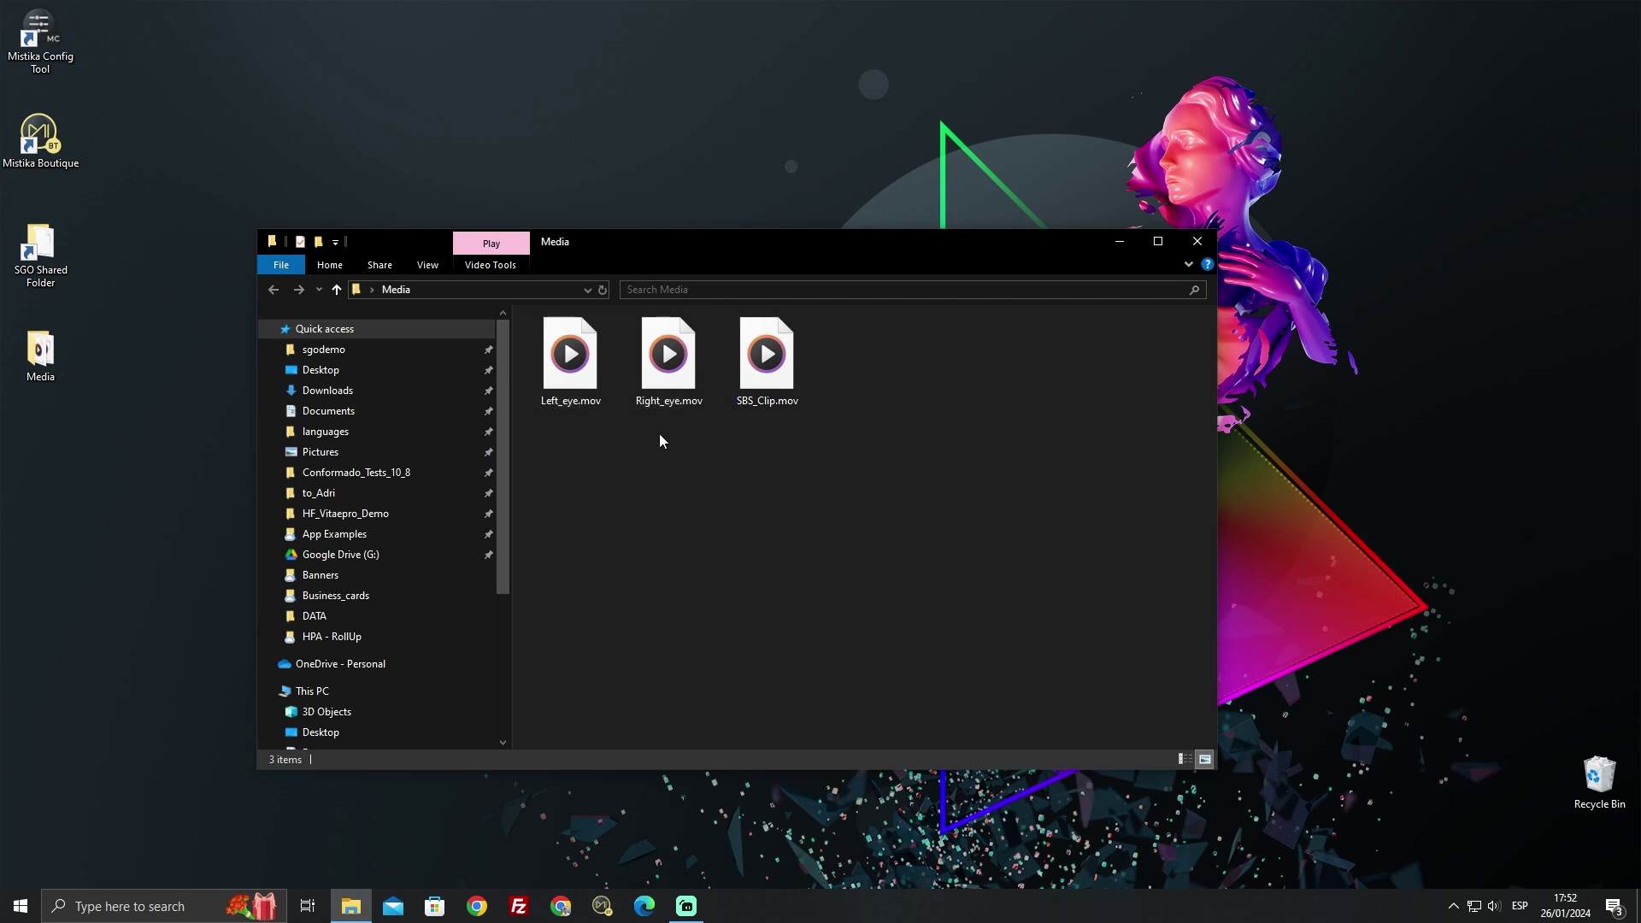
left_click(1198, 241)
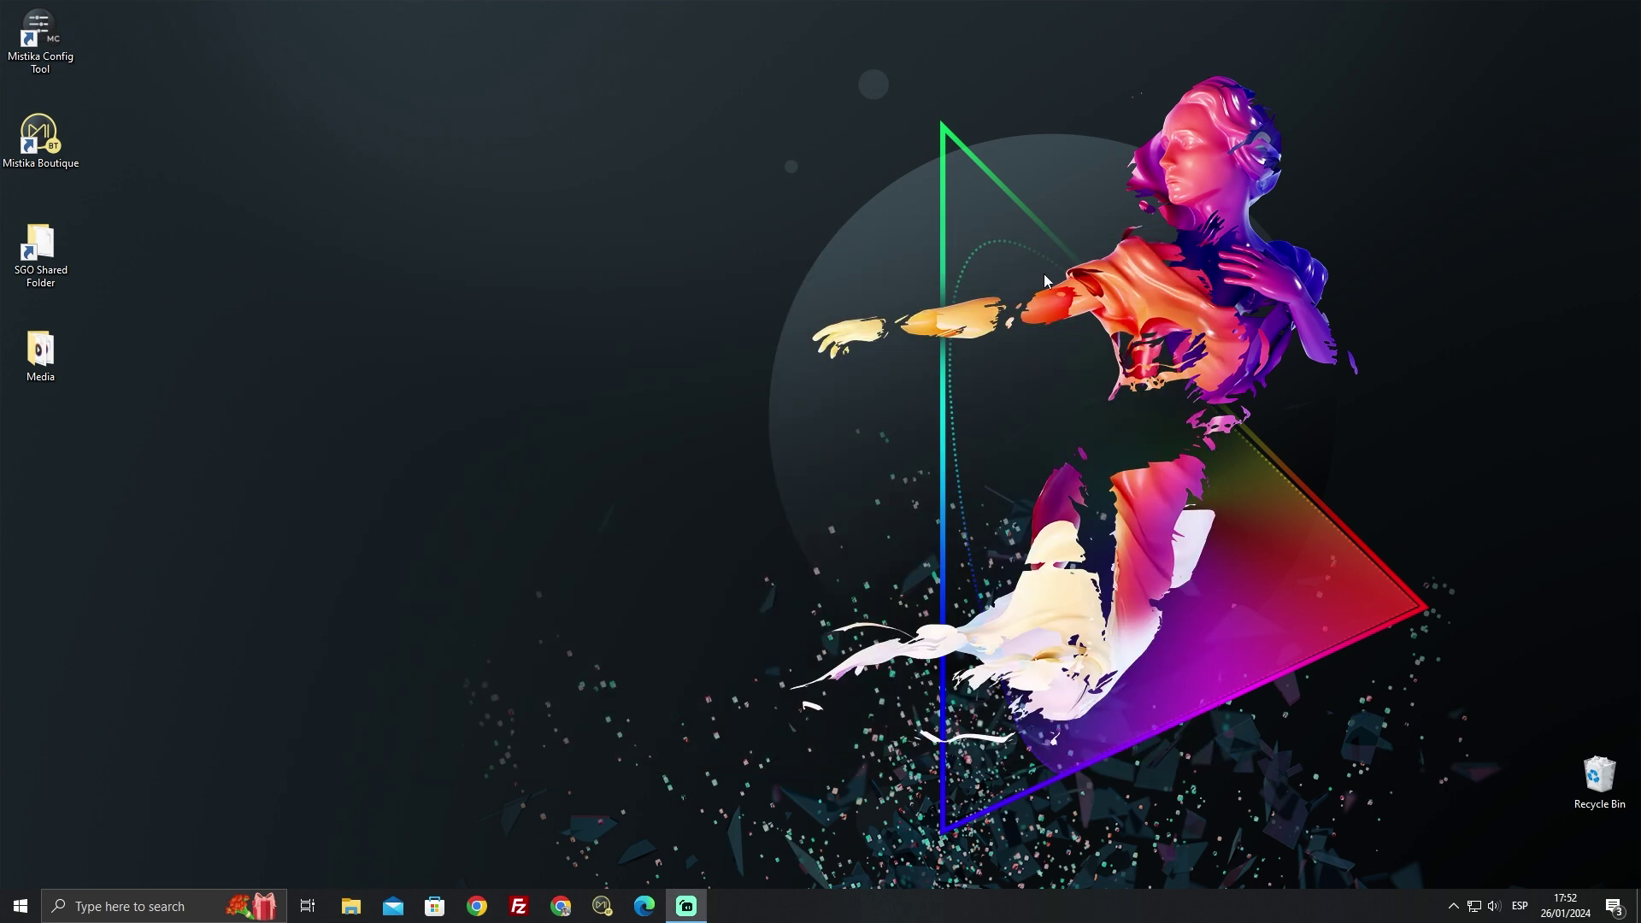
double_click(38, 38)
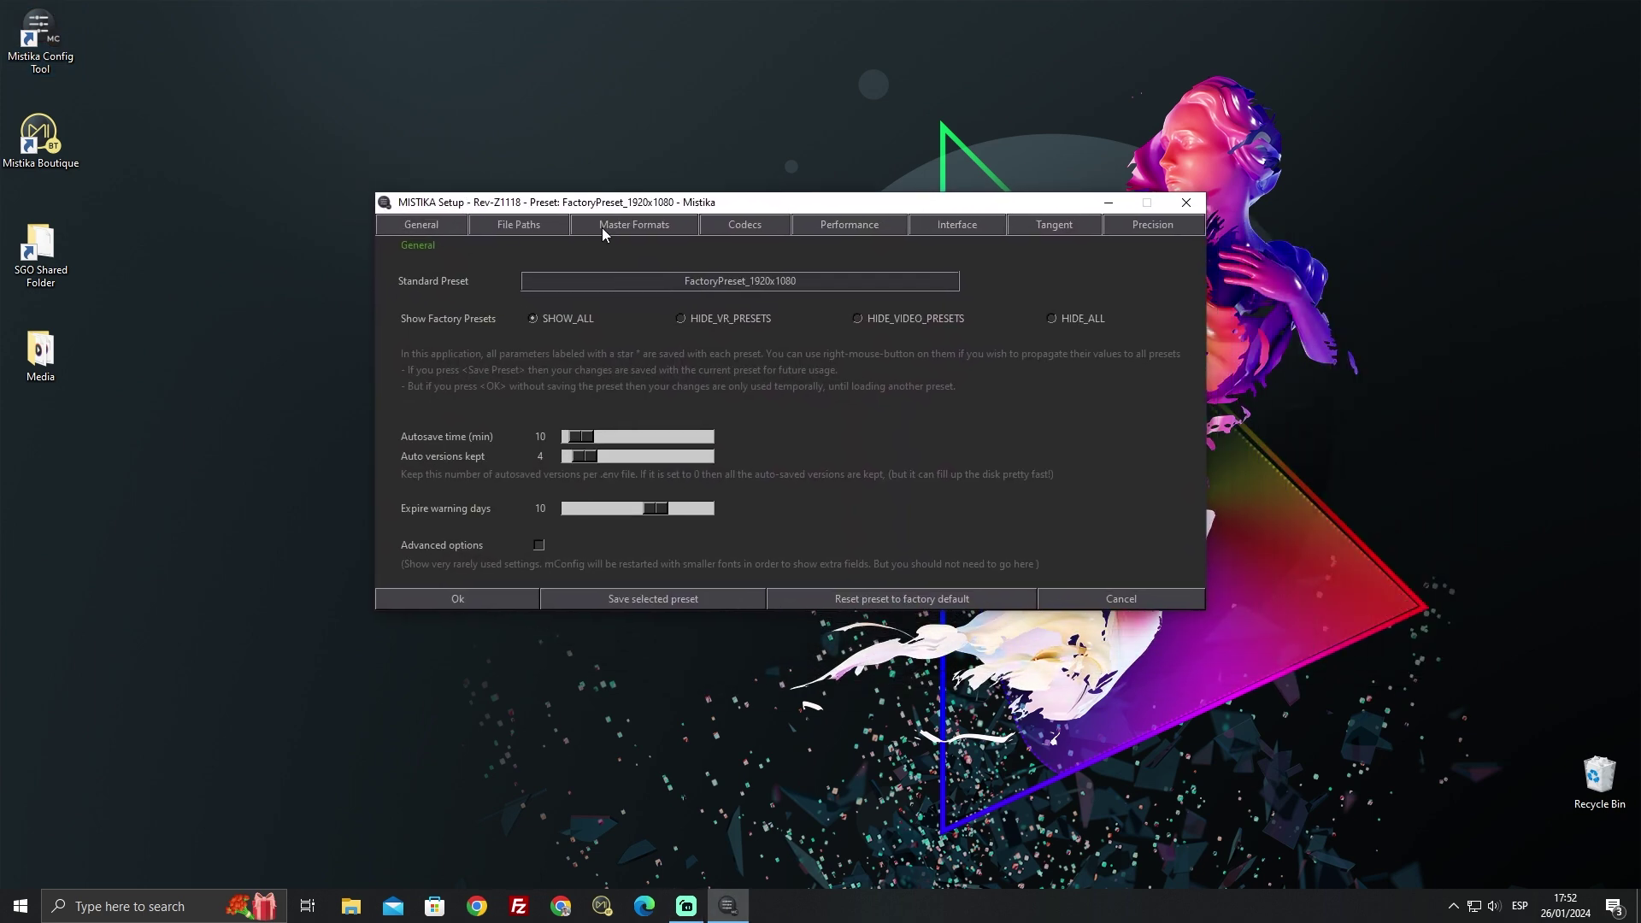
left_click(617, 229)
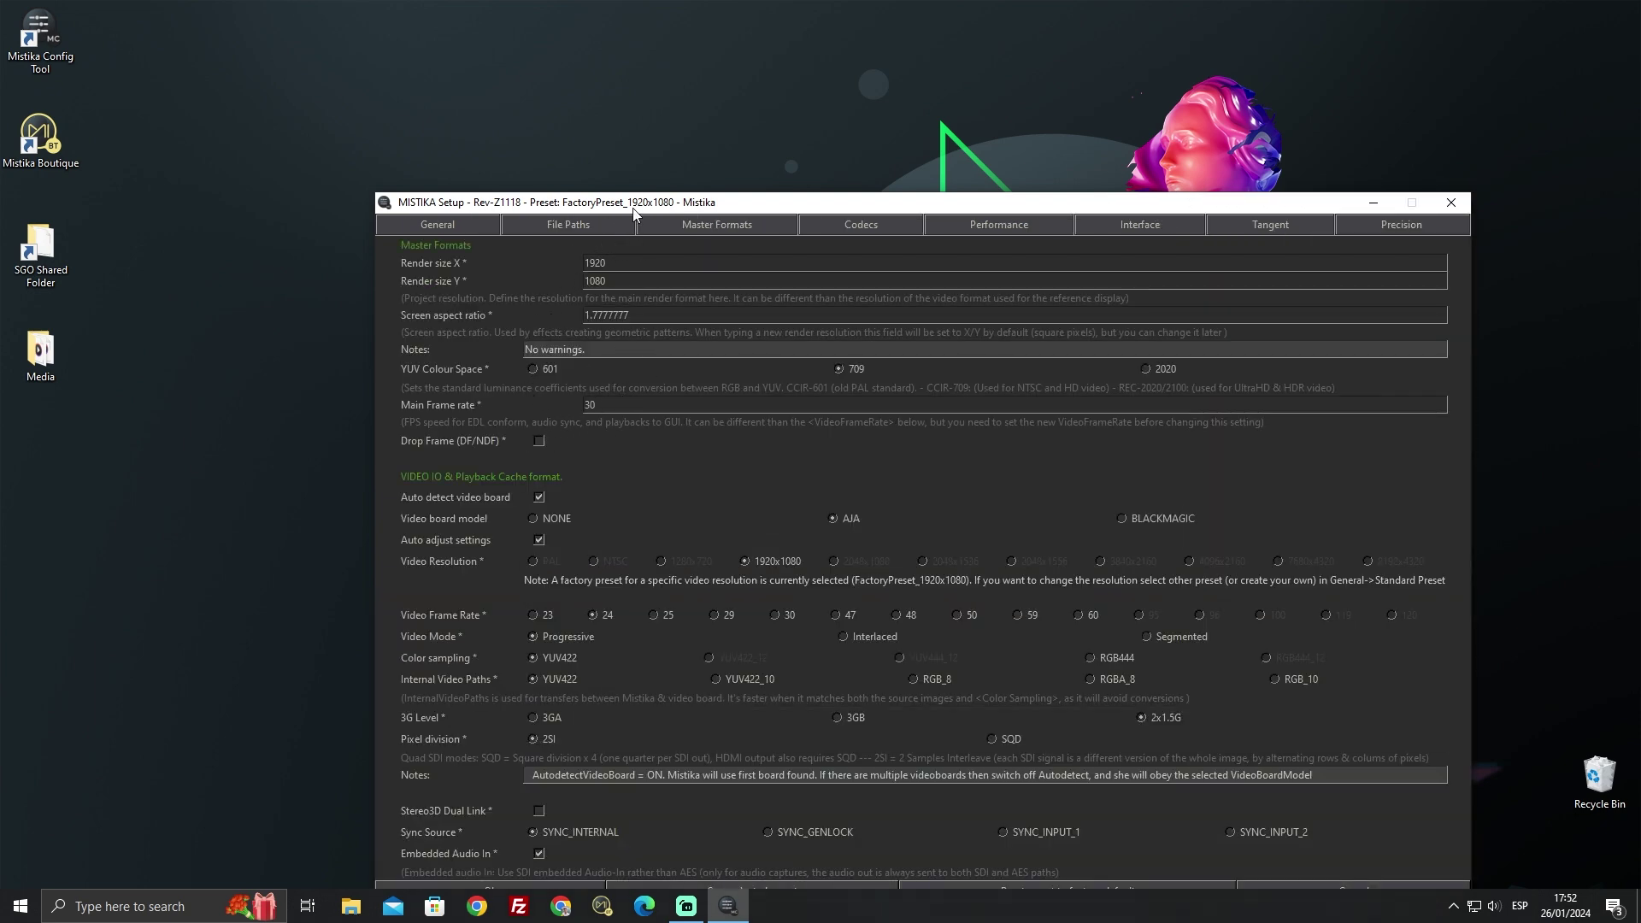
left_click_drag(634, 208, 590, 135)
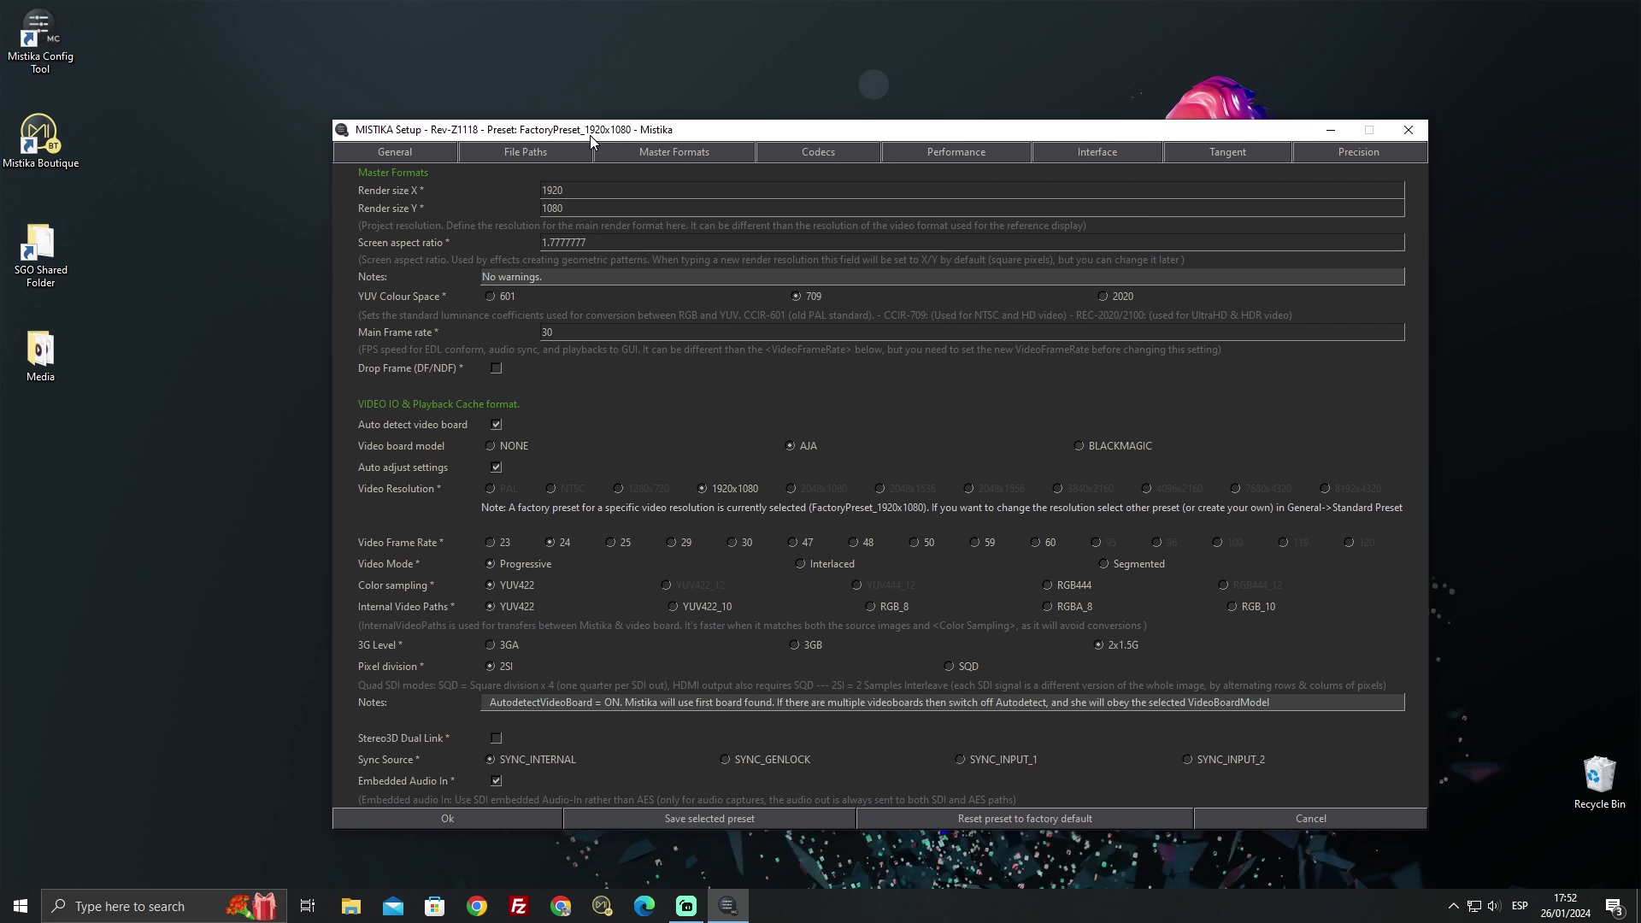
left_click_drag(589, 135, 589, 134)
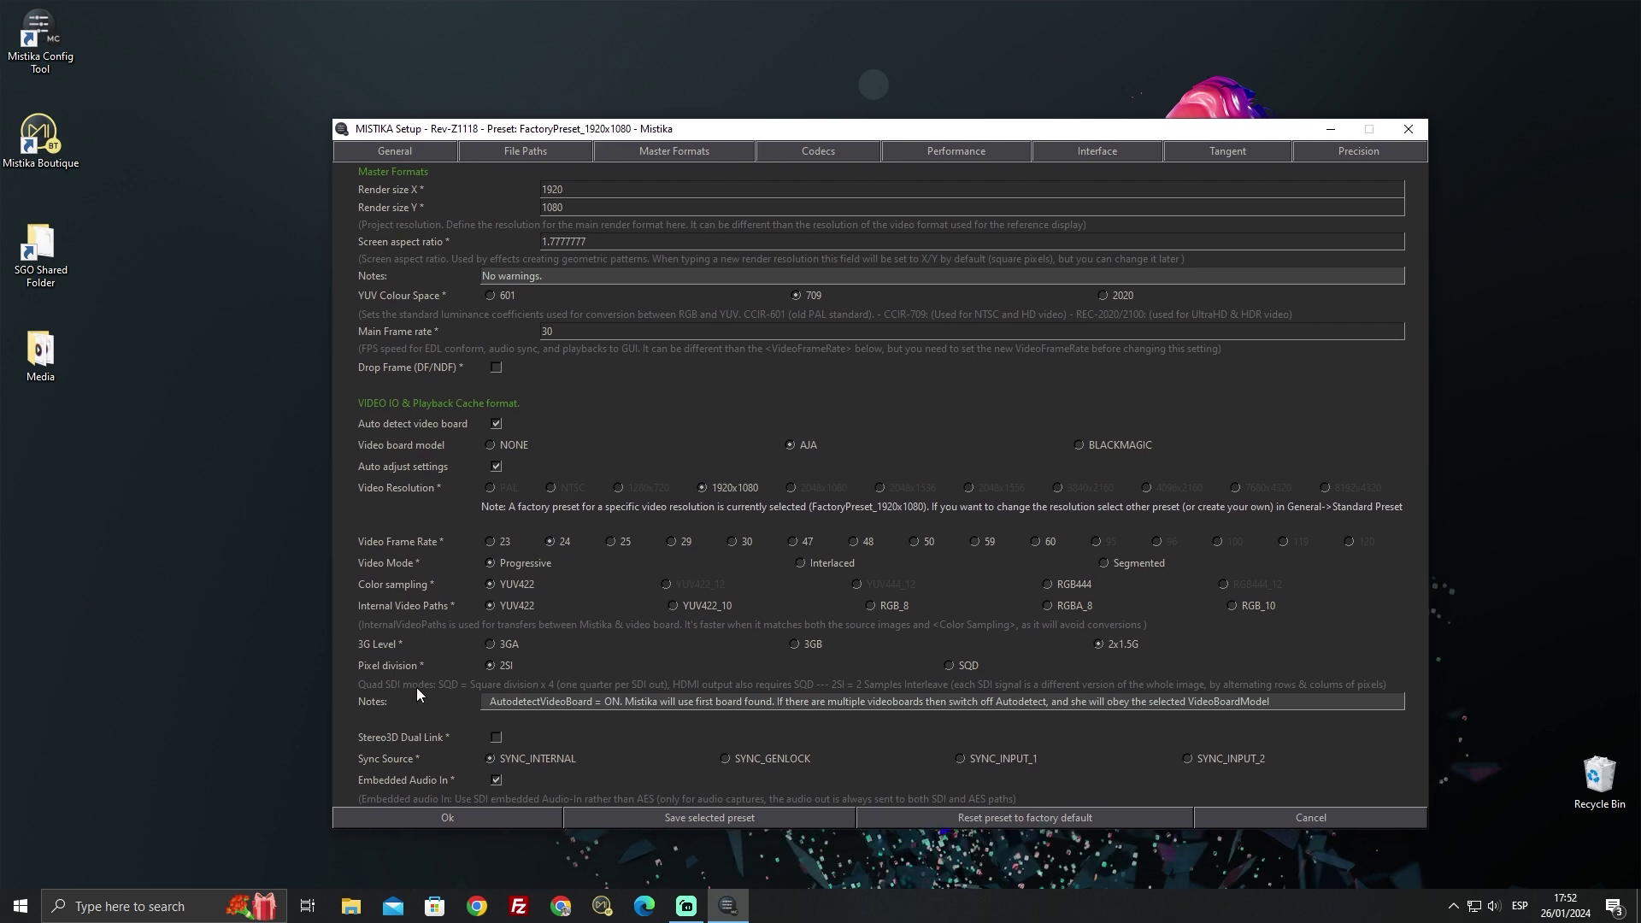
left_click(417, 817)
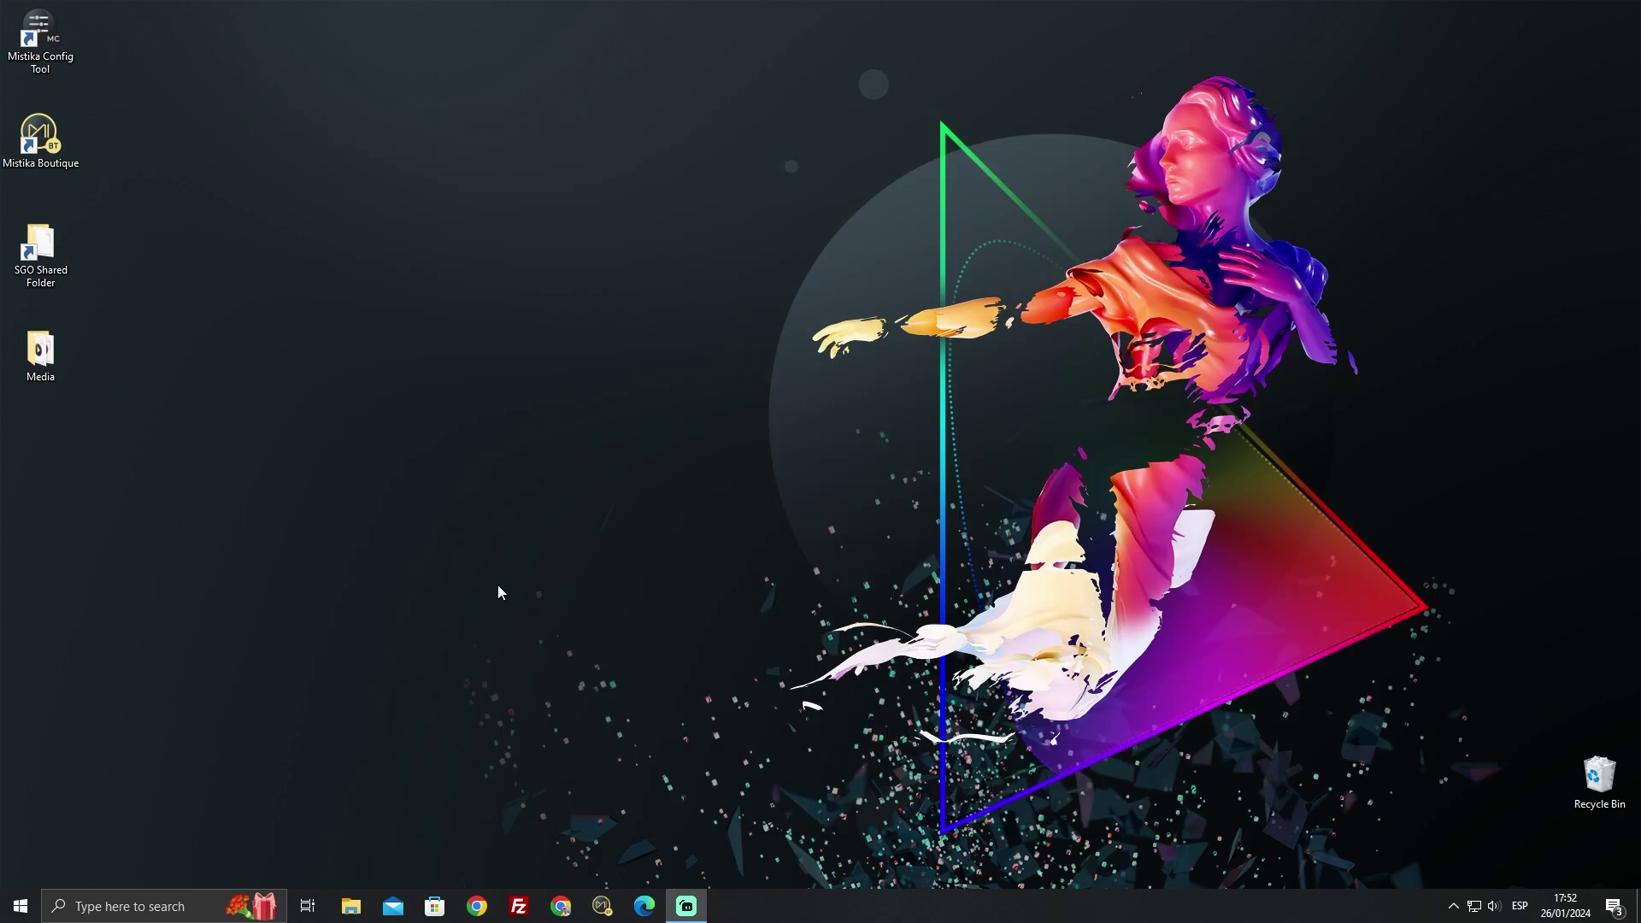
Step: Launch Mistika Boutique and create a new 1920x1080 project named 'Spatial_Video'
double_click(62, 156)
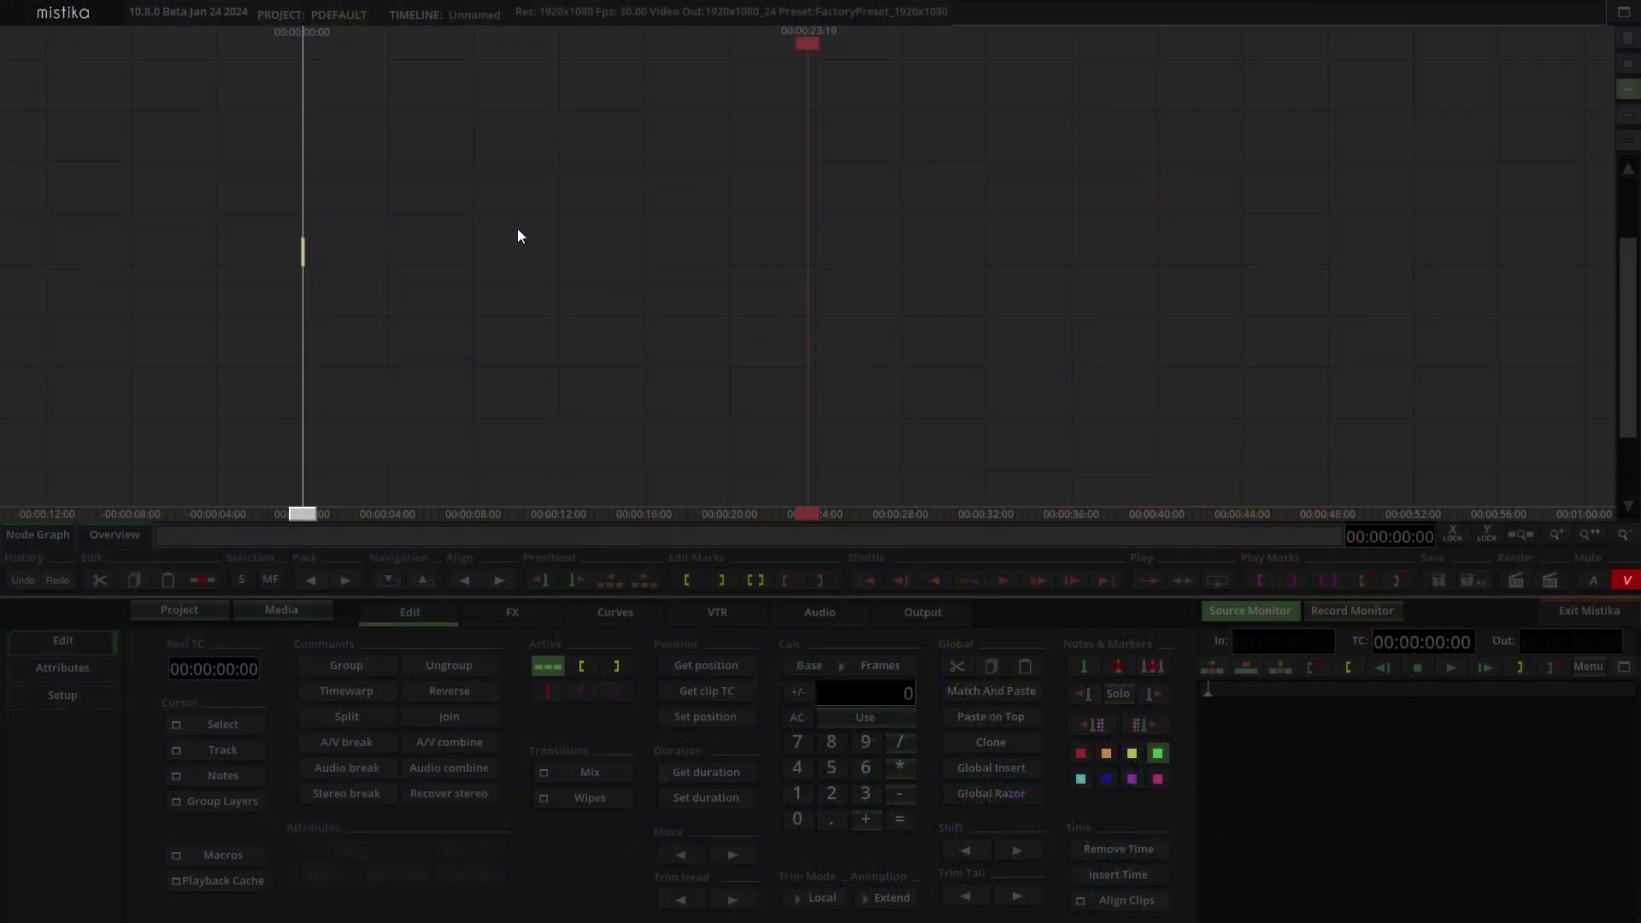
left_click(172, 612)
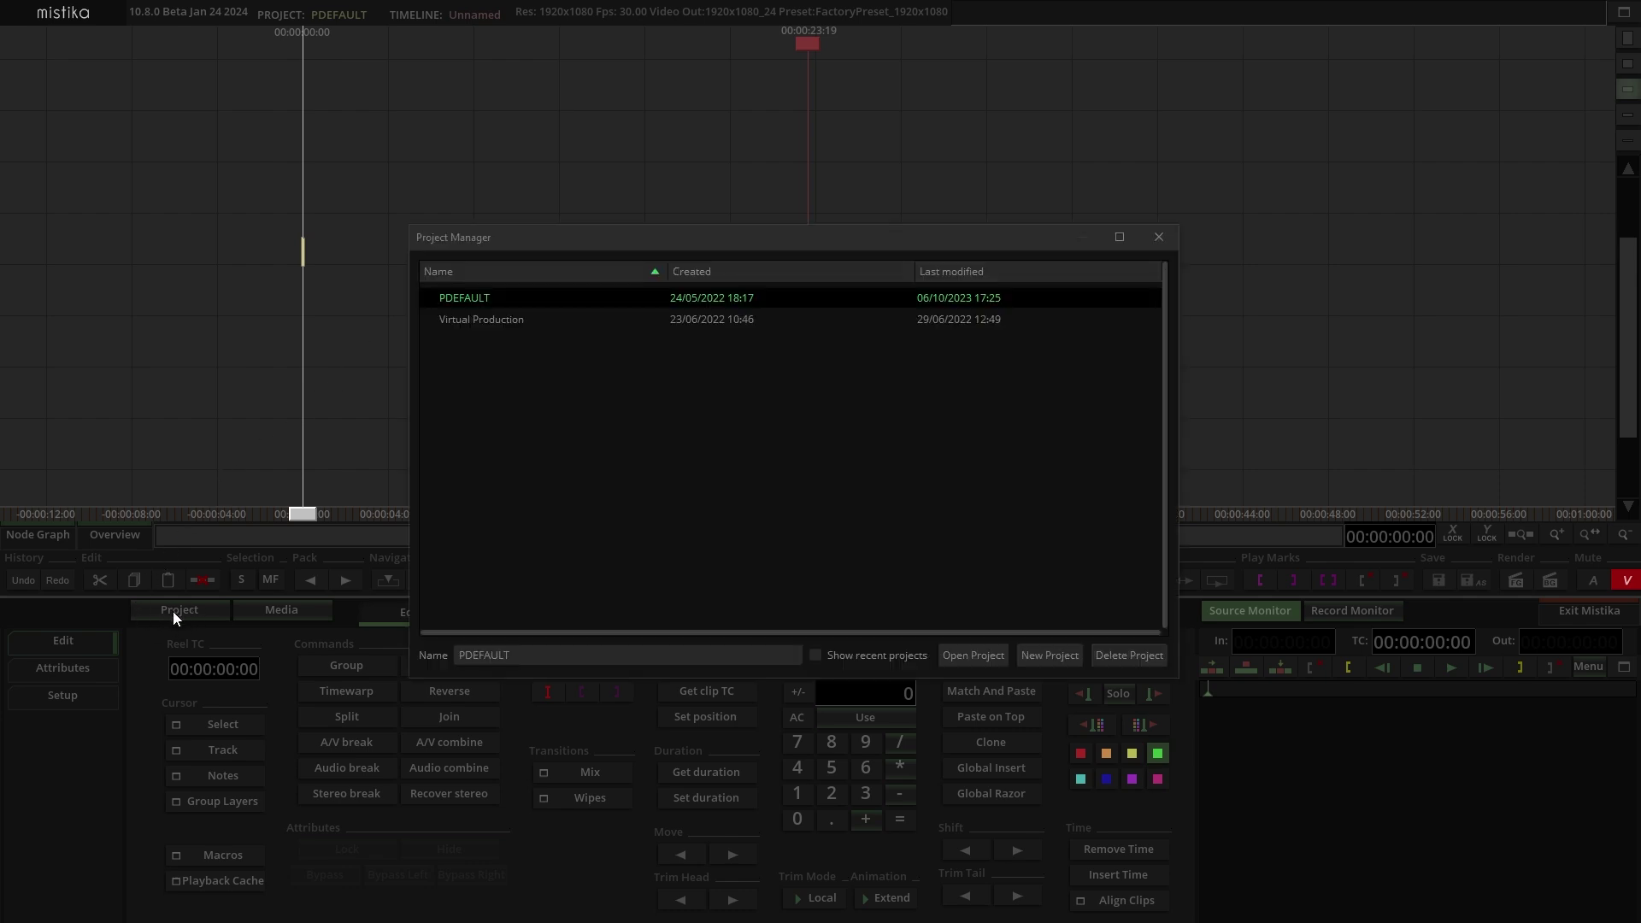
left_click(1037, 654)
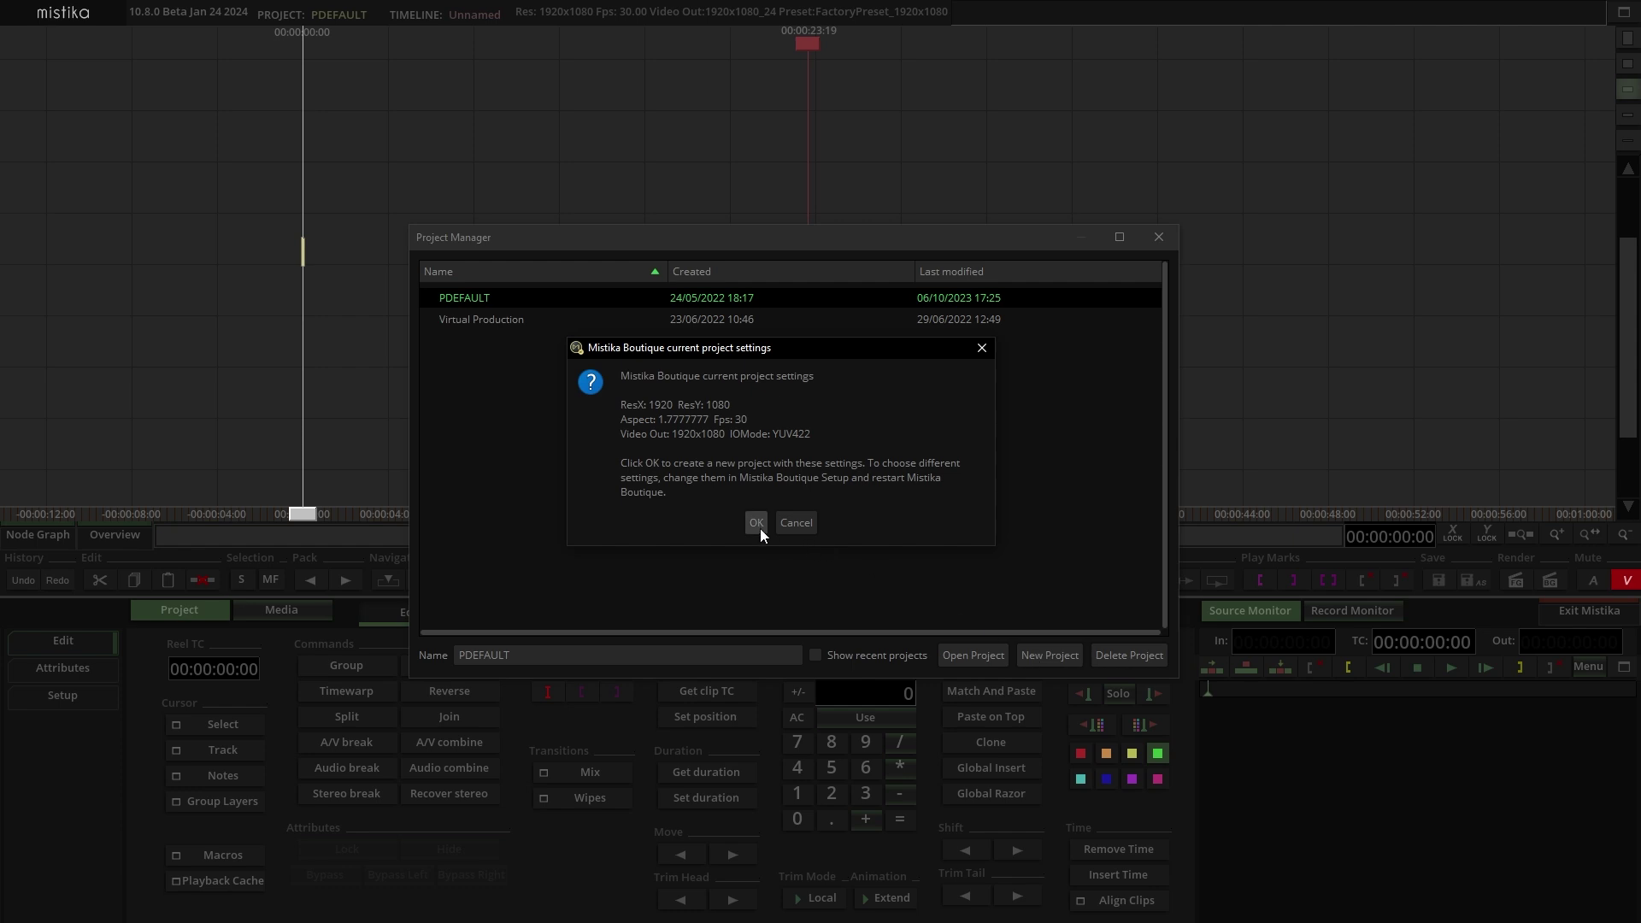
left_click(754, 523)
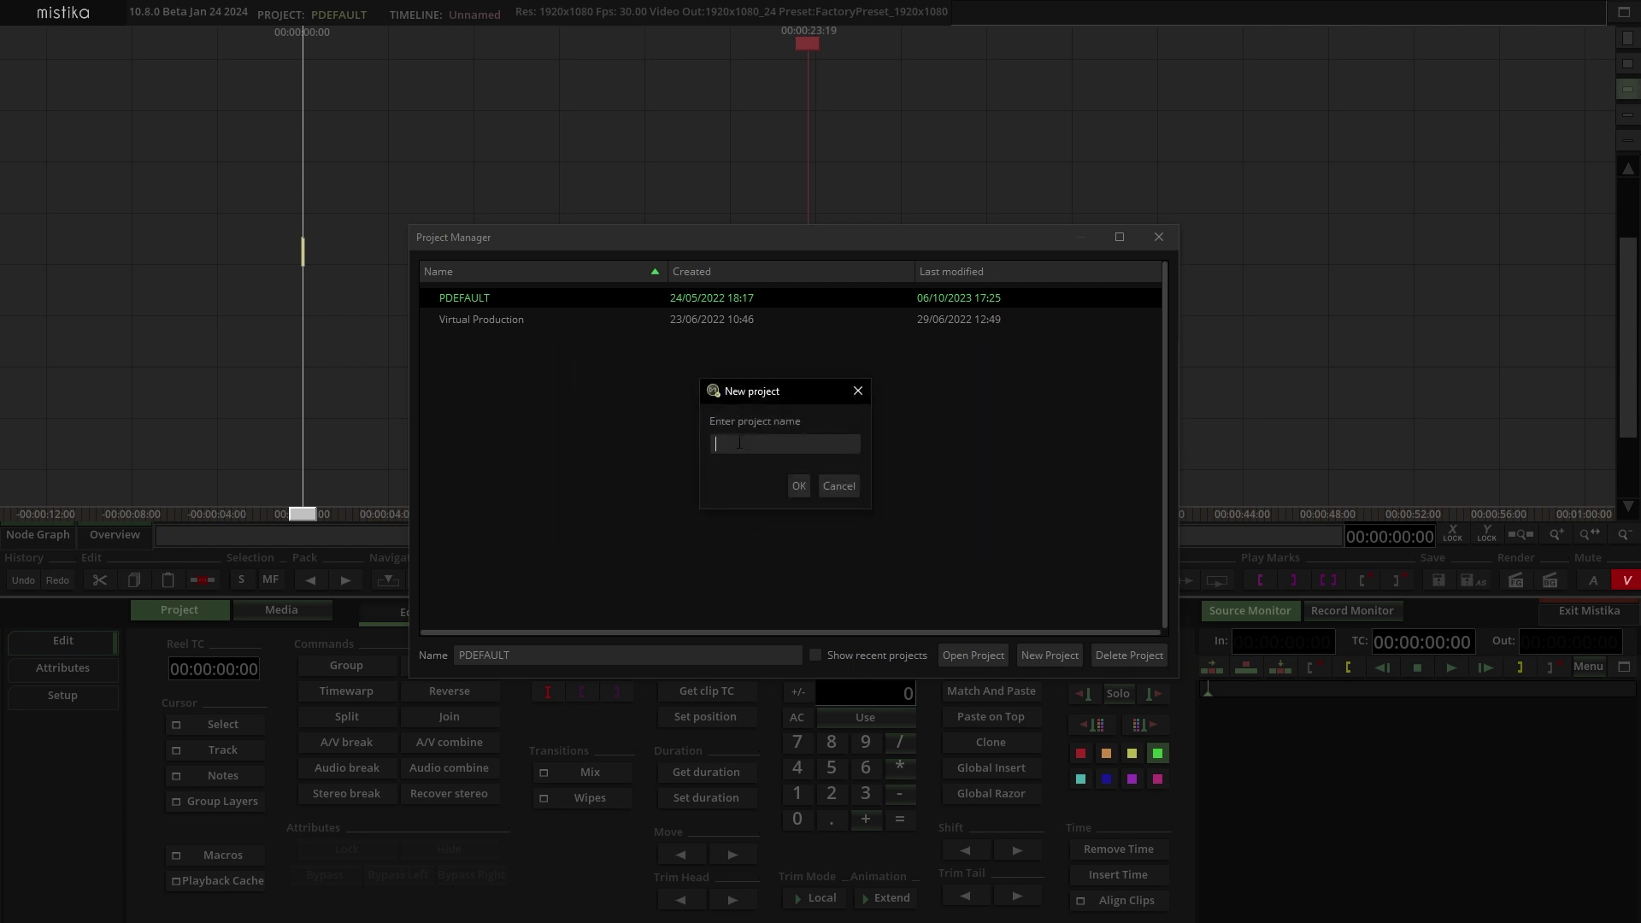
type("Spatial_Video")
left_click(798, 485)
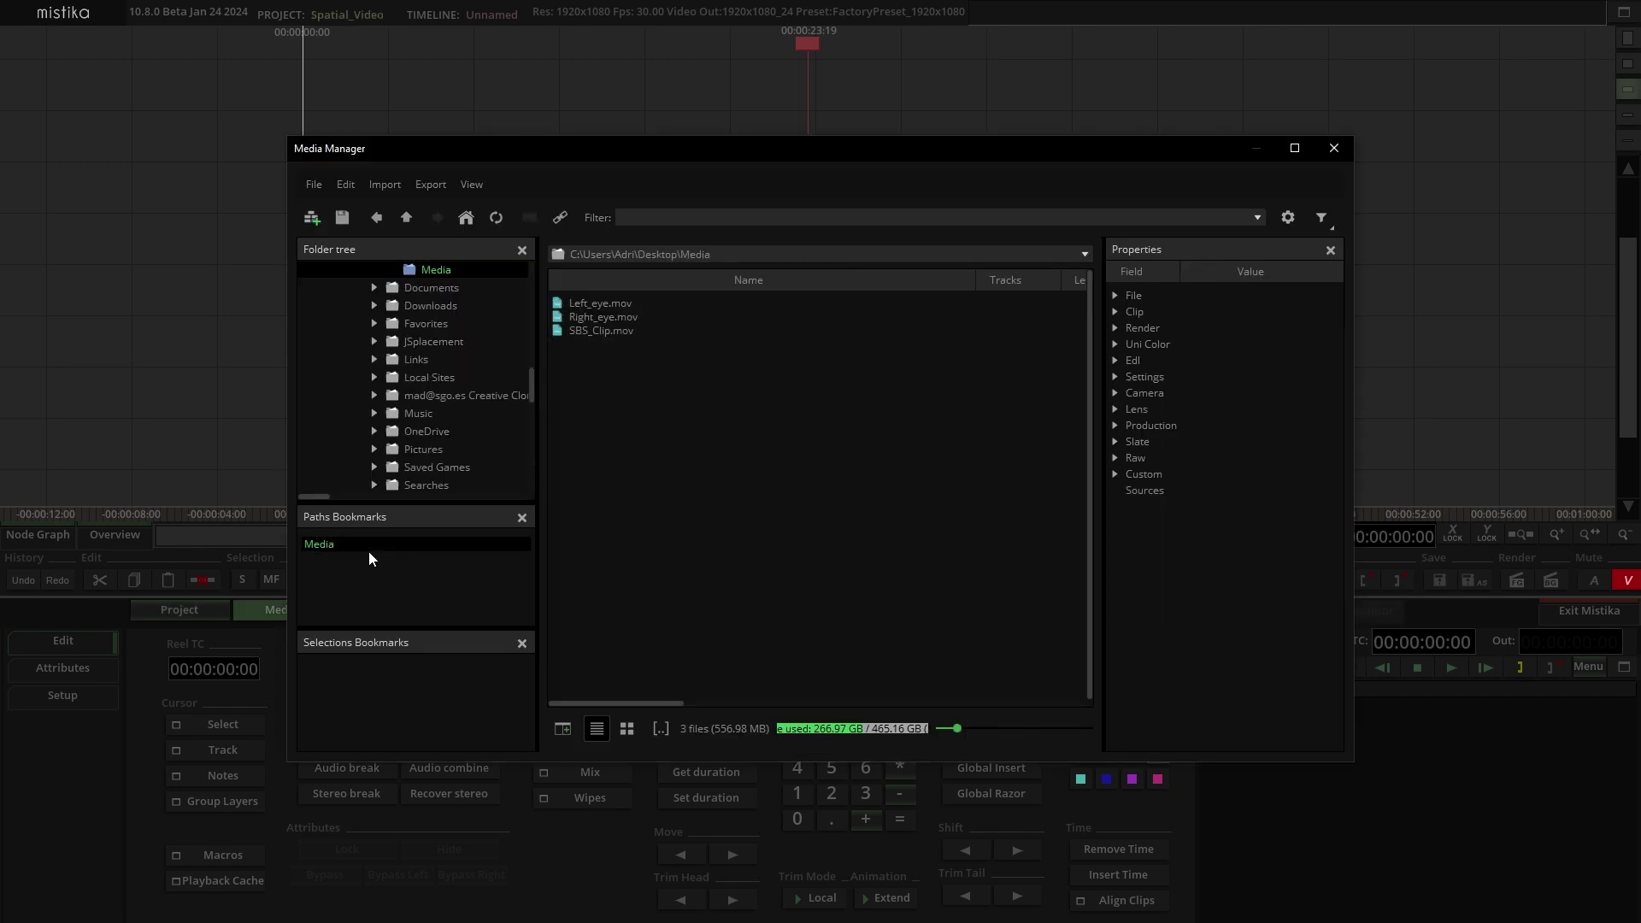
Step: Place SBS_Clip.mov from the media browser onto the timeline and confirm
left_click_drag(657, 154, 525, 489)
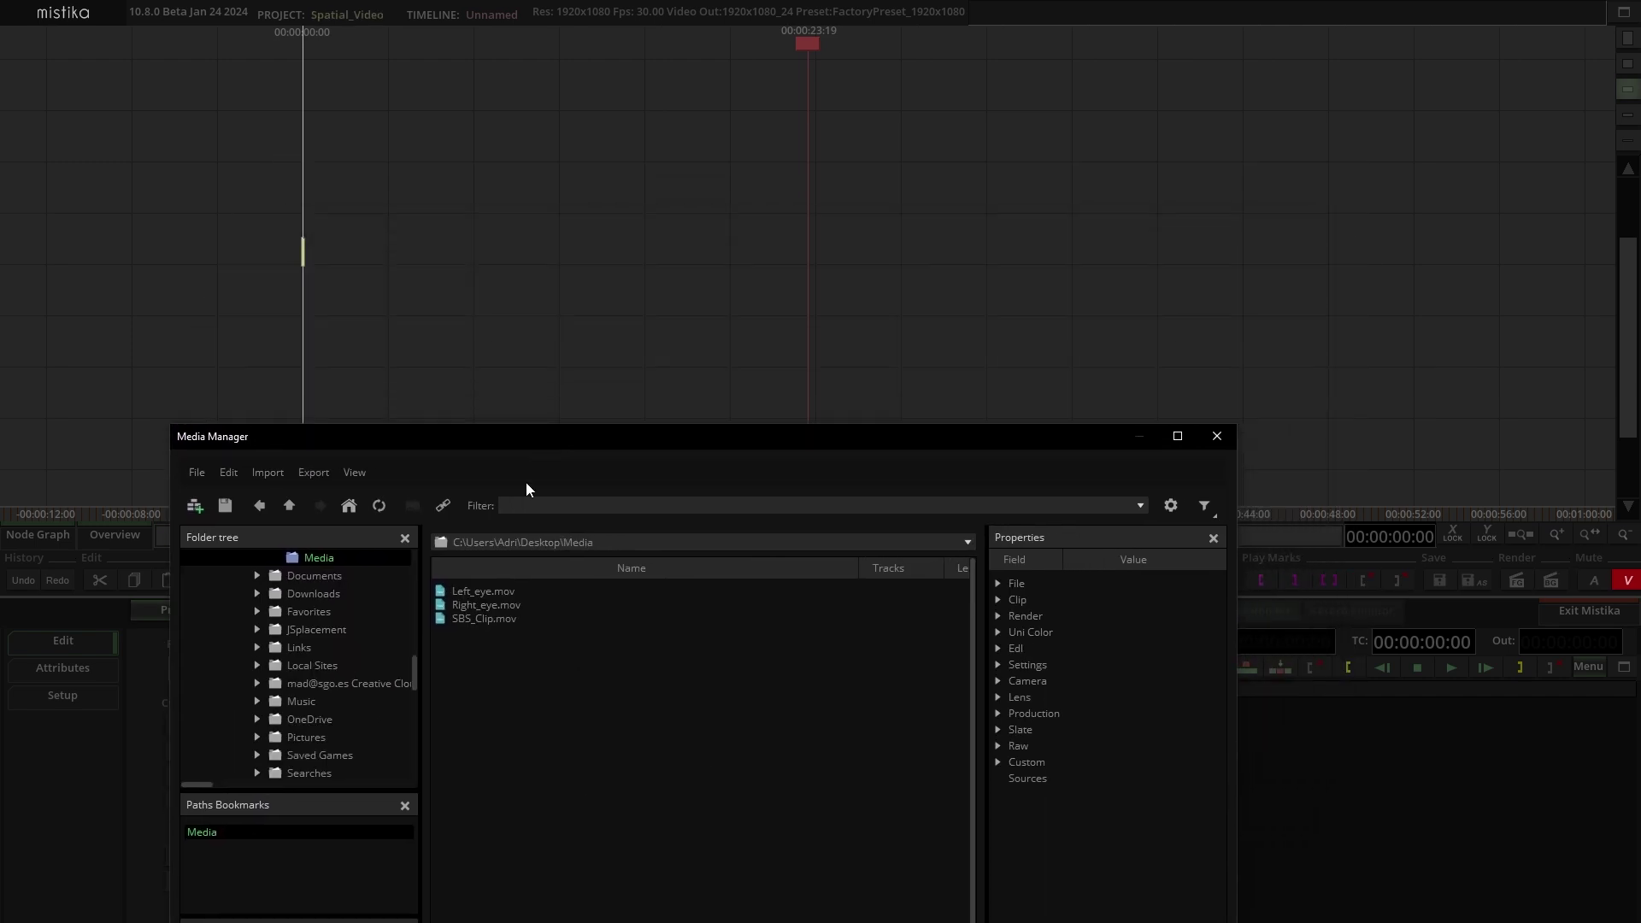
left_click(469, 617)
left_click_drag(464, 615, 657, 265)
left_click(912, 611)
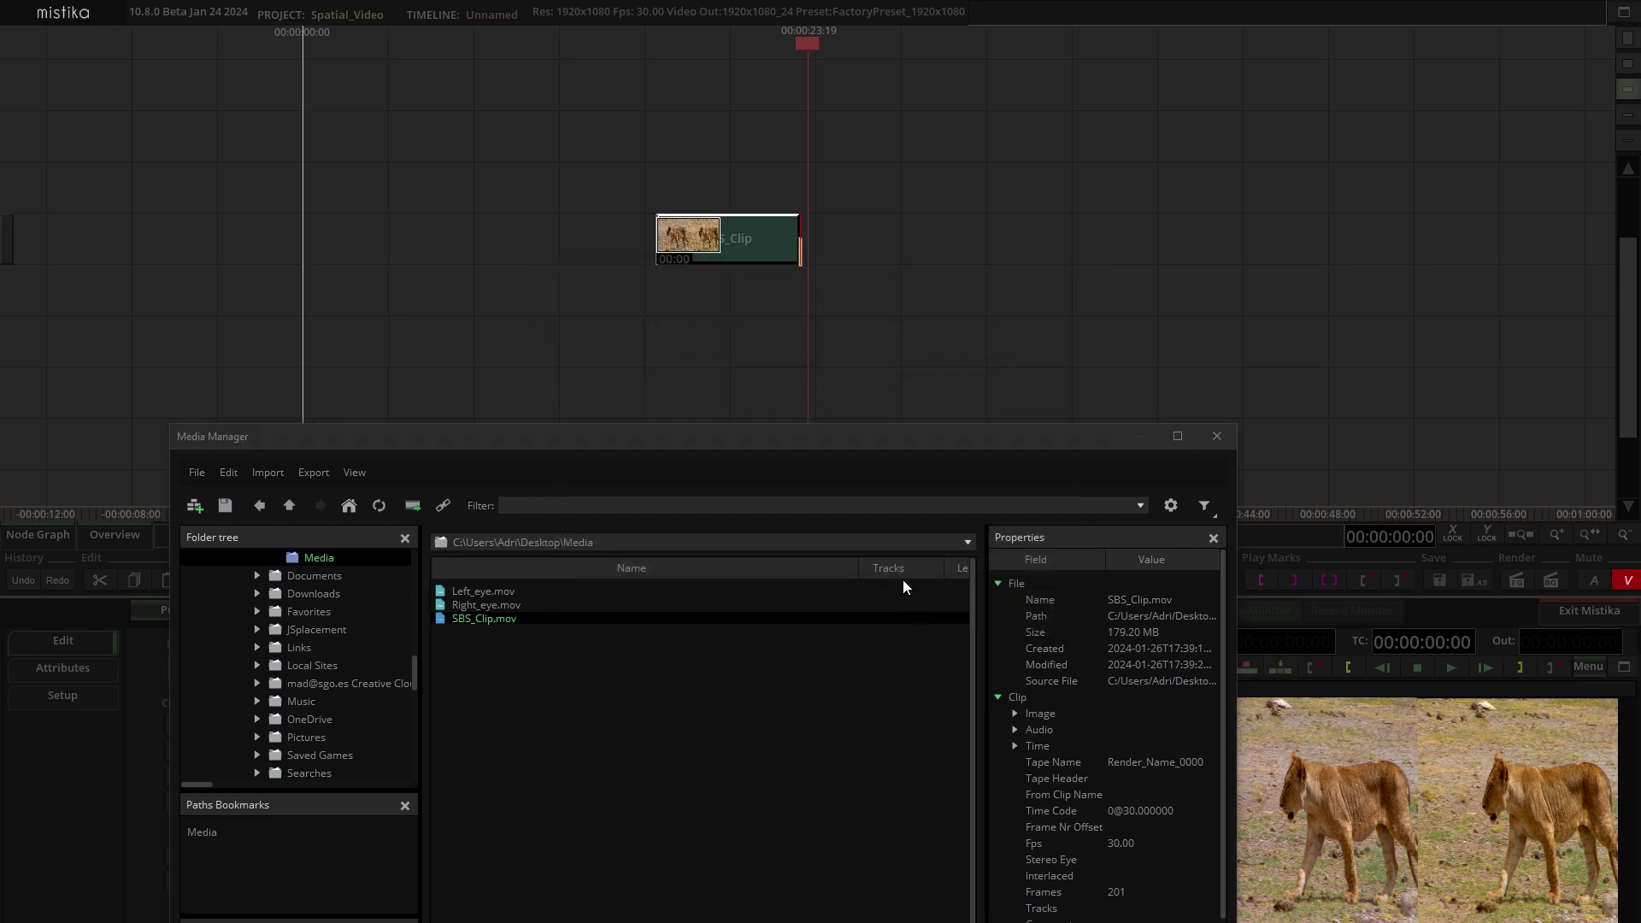
Step: Close the media browser and select SBS_Clip on the timeline
left_click(1217, 435)
scroll(745, 286, "up", 3)
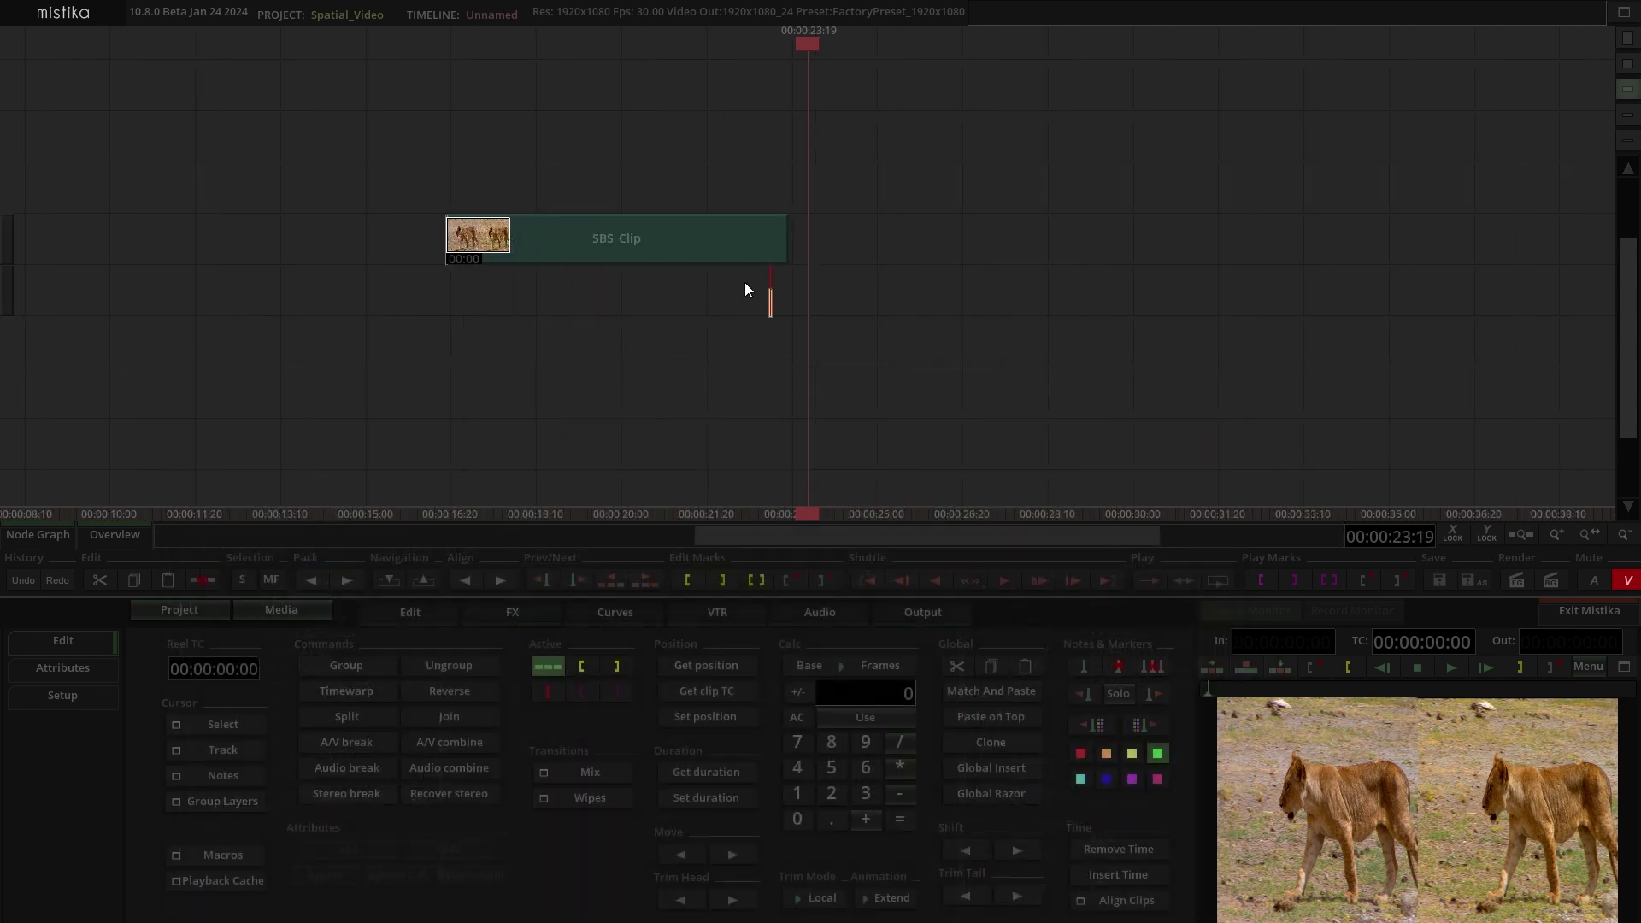
left_click_drag(550, 319, 675, 322)
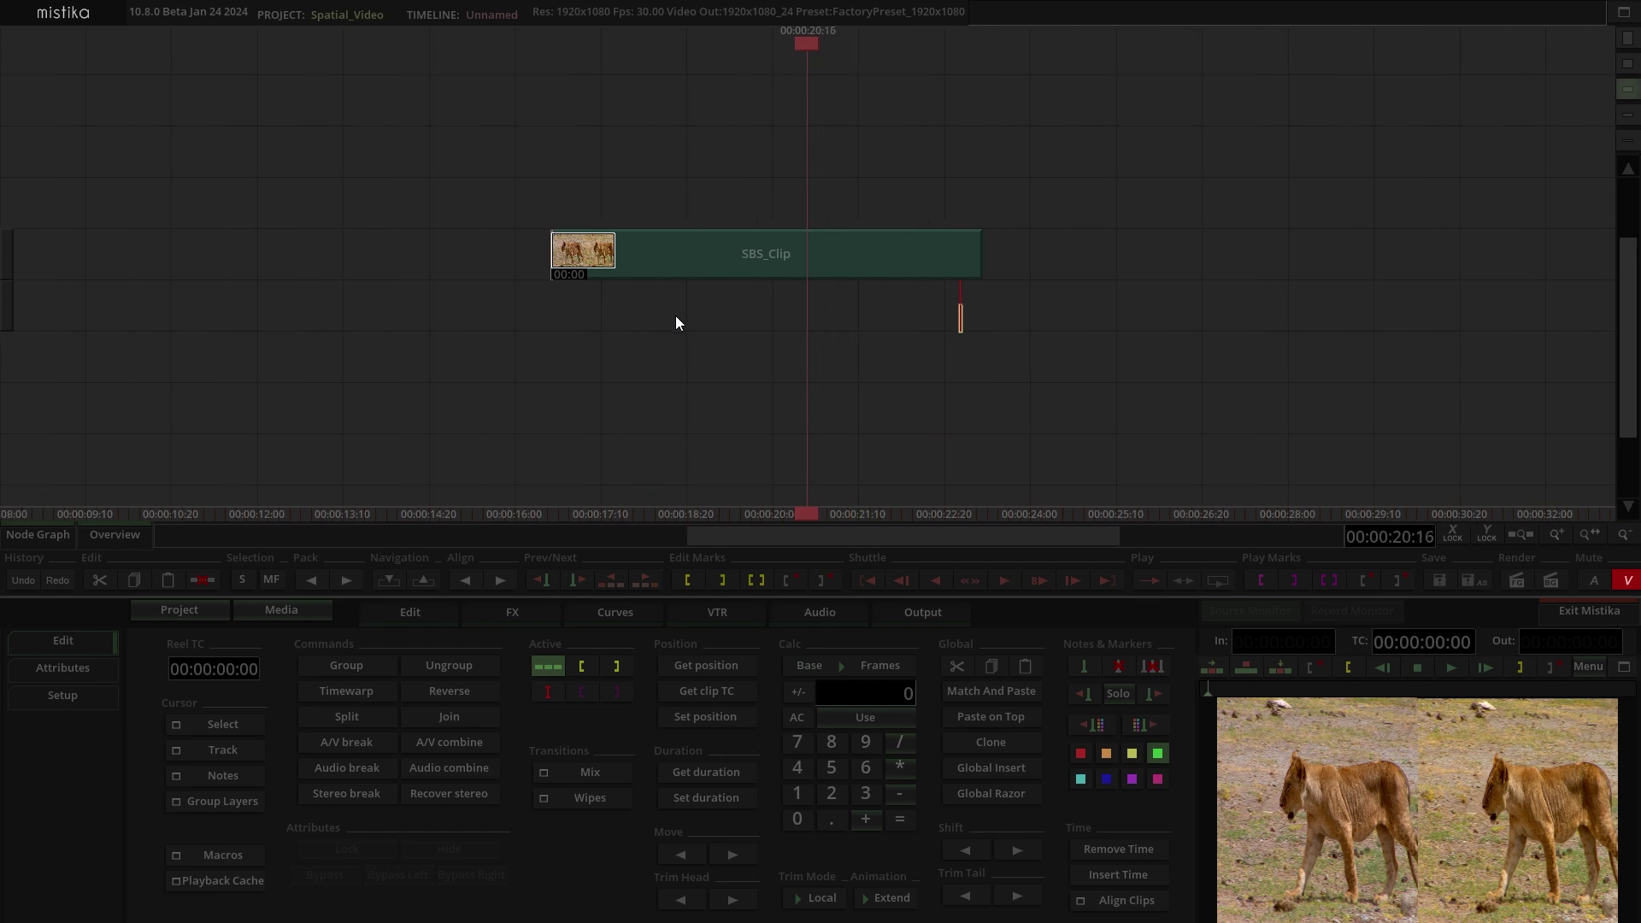
left_click(721, 270)
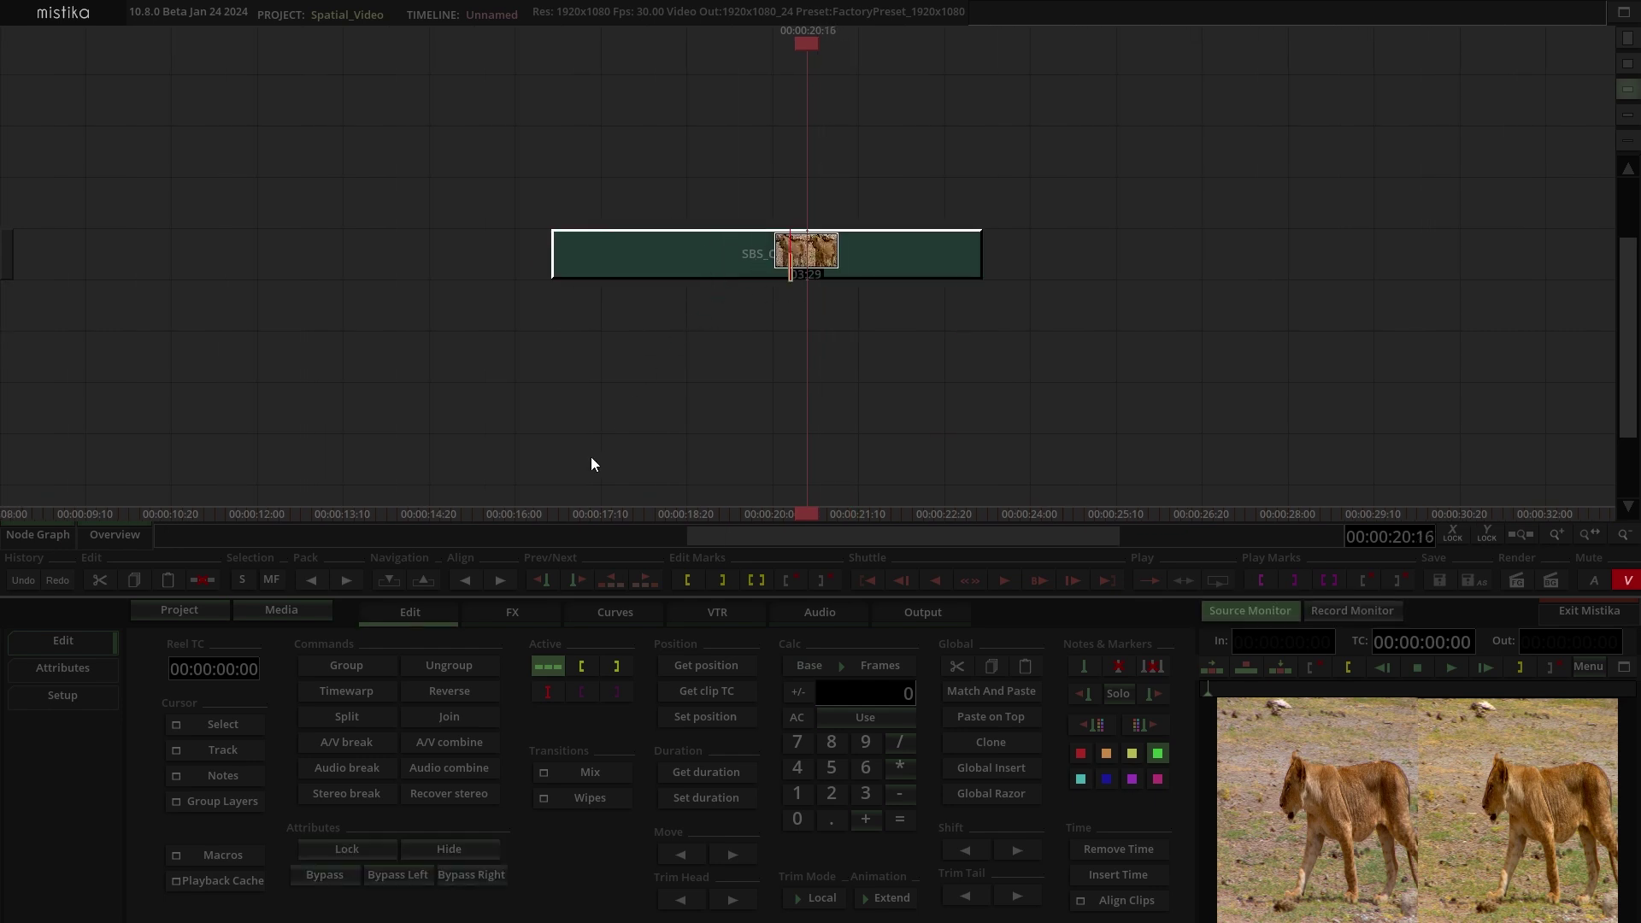
Step: Add a Stereo Extract effect over SBS_Clip with Extract set to SBS-Left
left_click(511, 609)
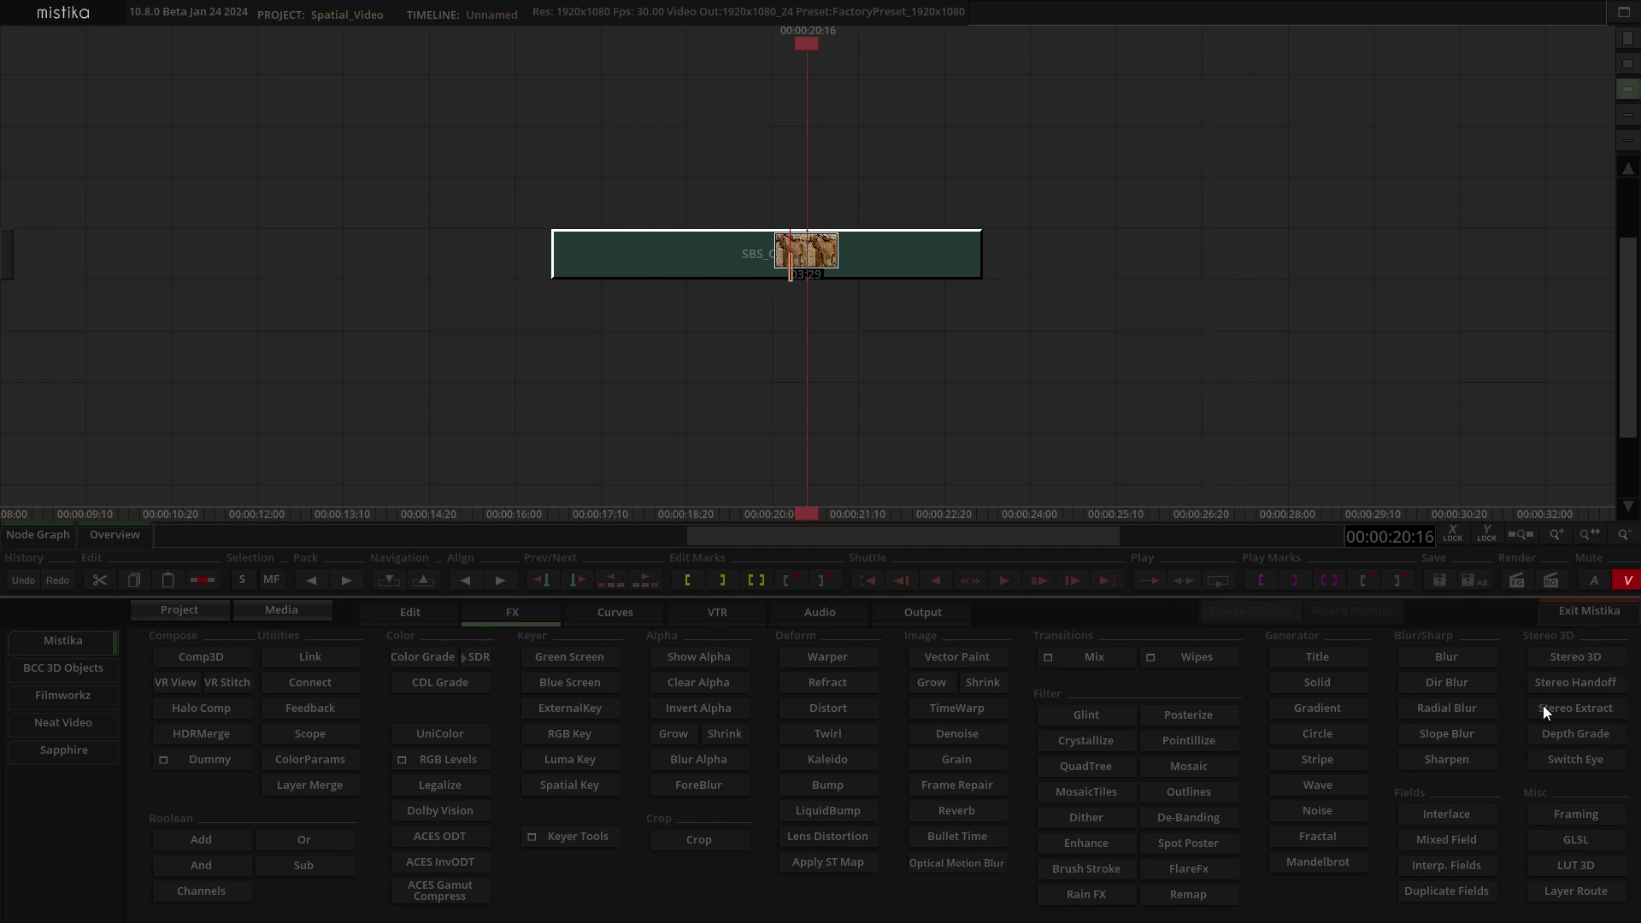
left_click(1568, 706)
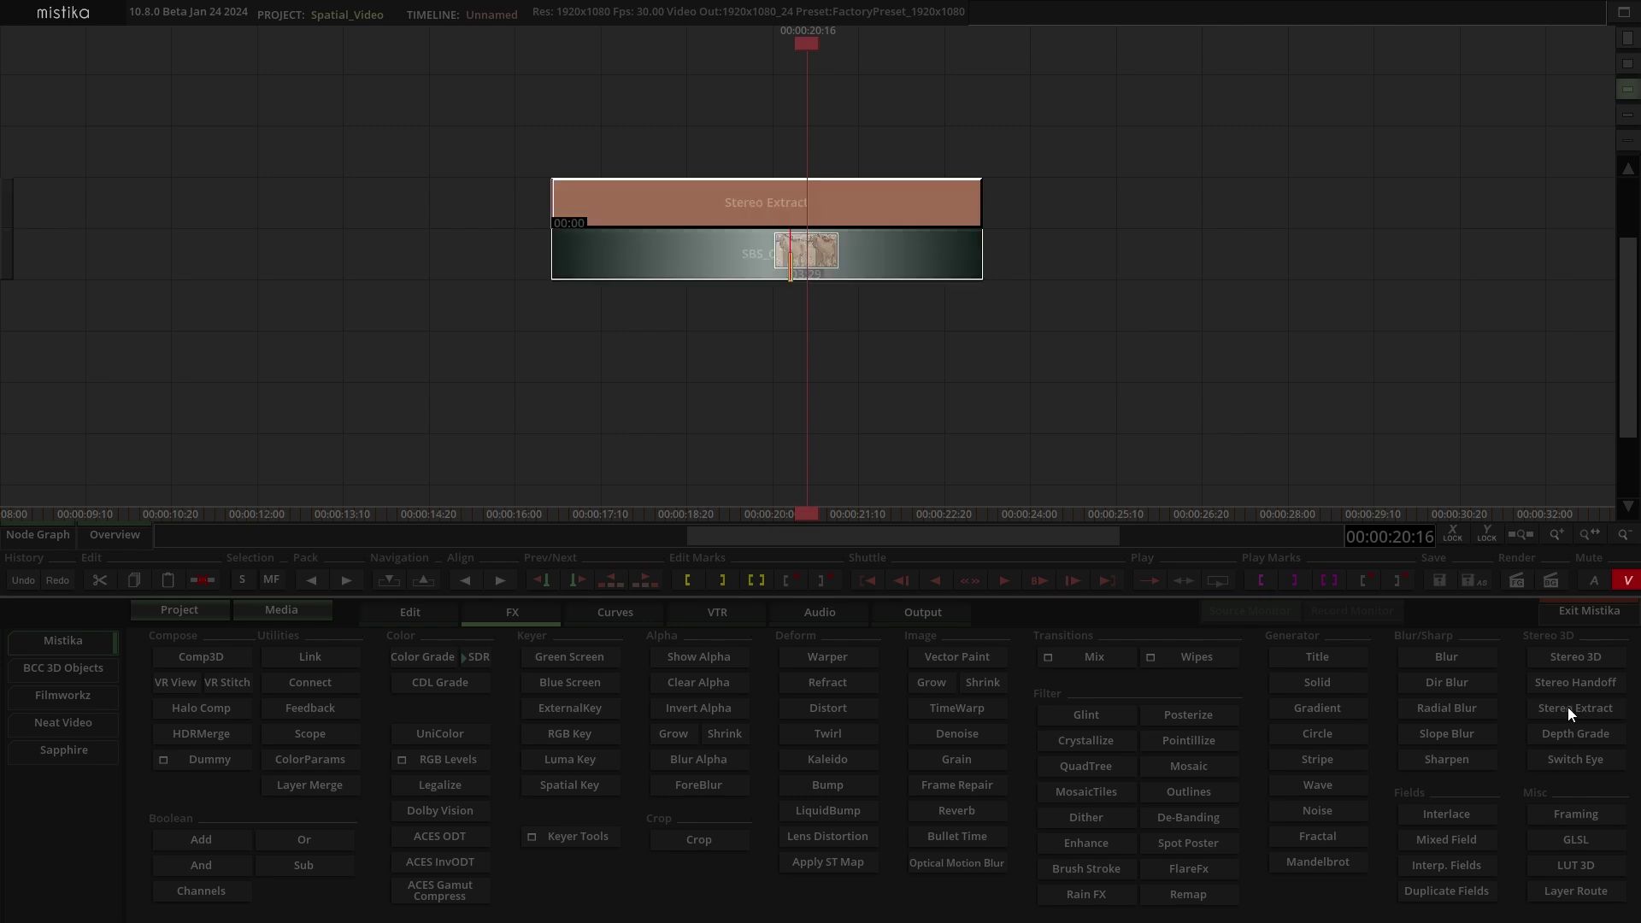
double_click(796, 198)
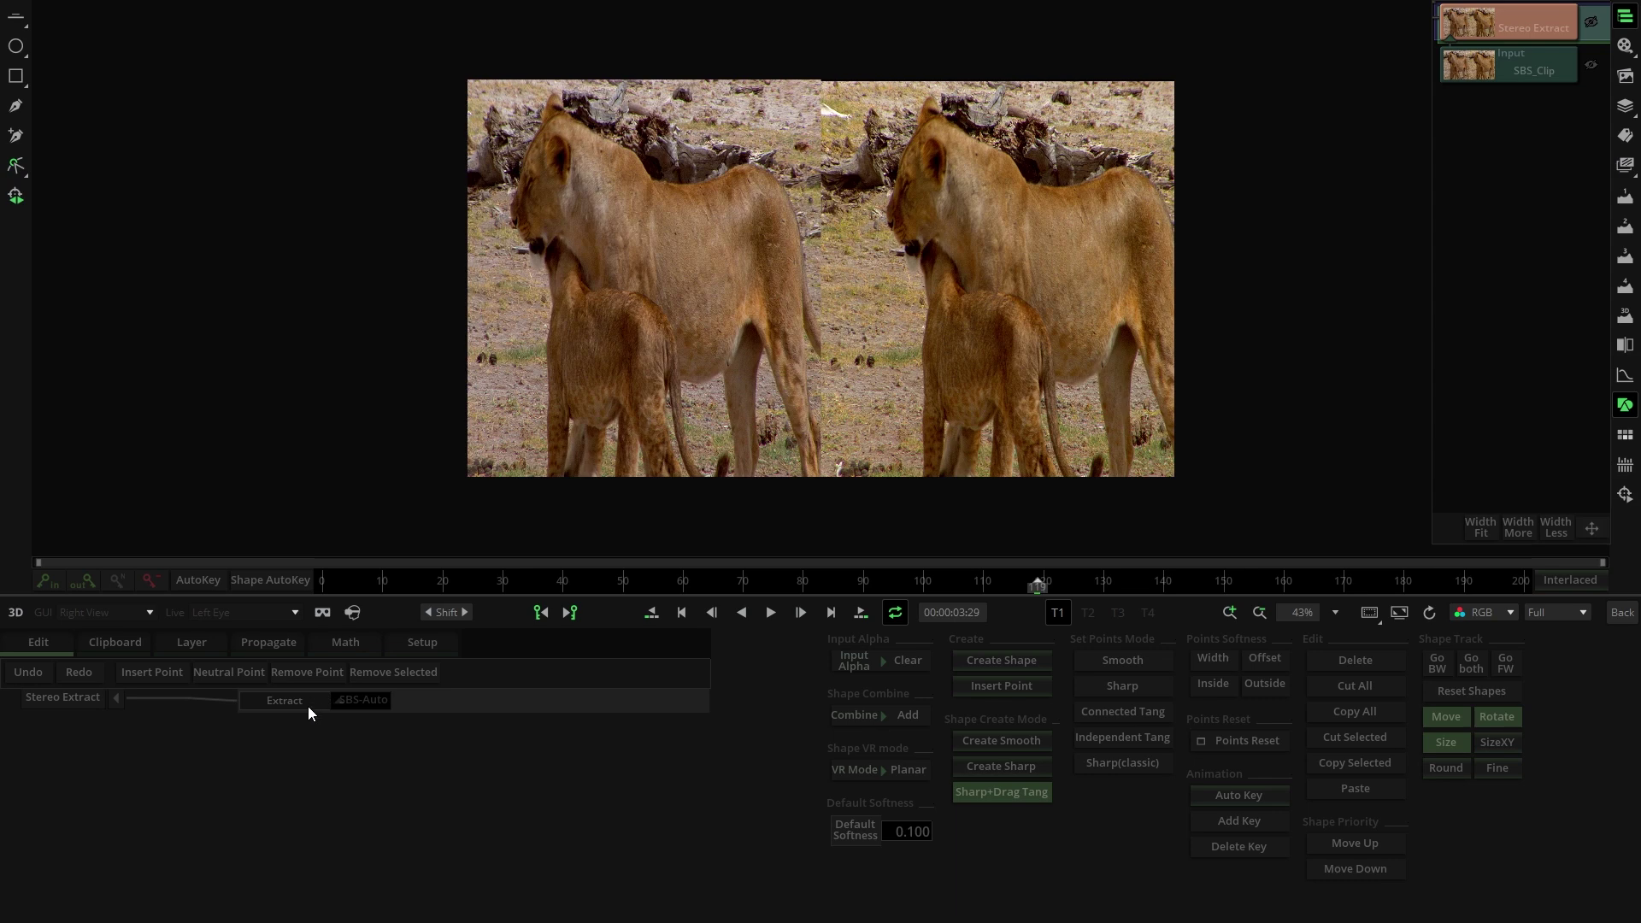
left_click(347, 699)
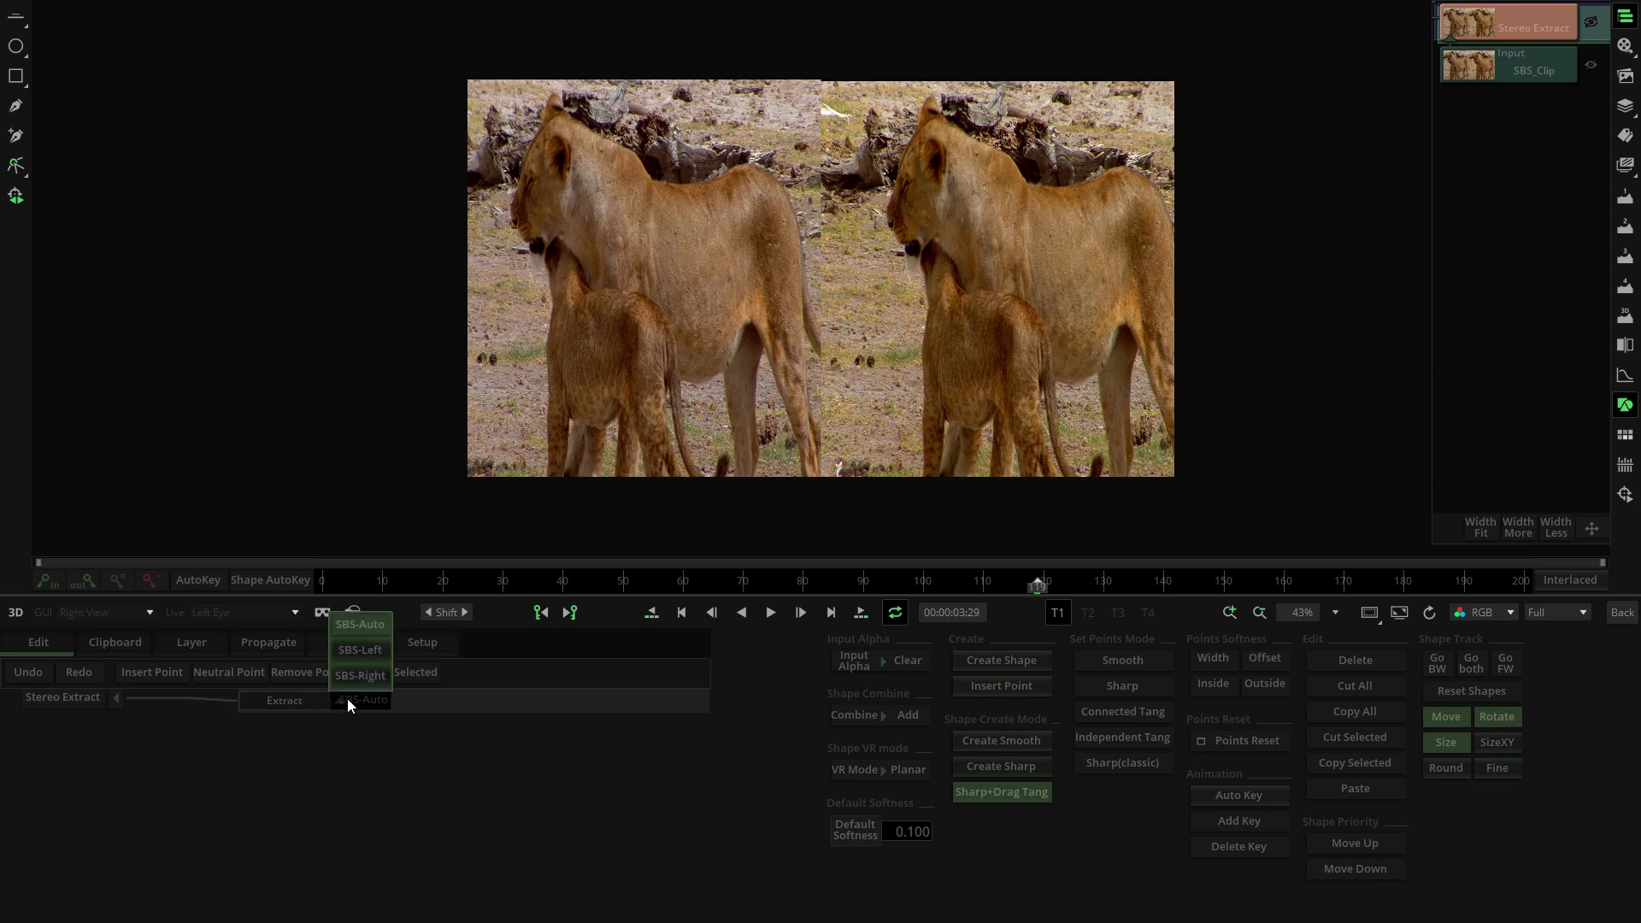
left_click(360, 651)
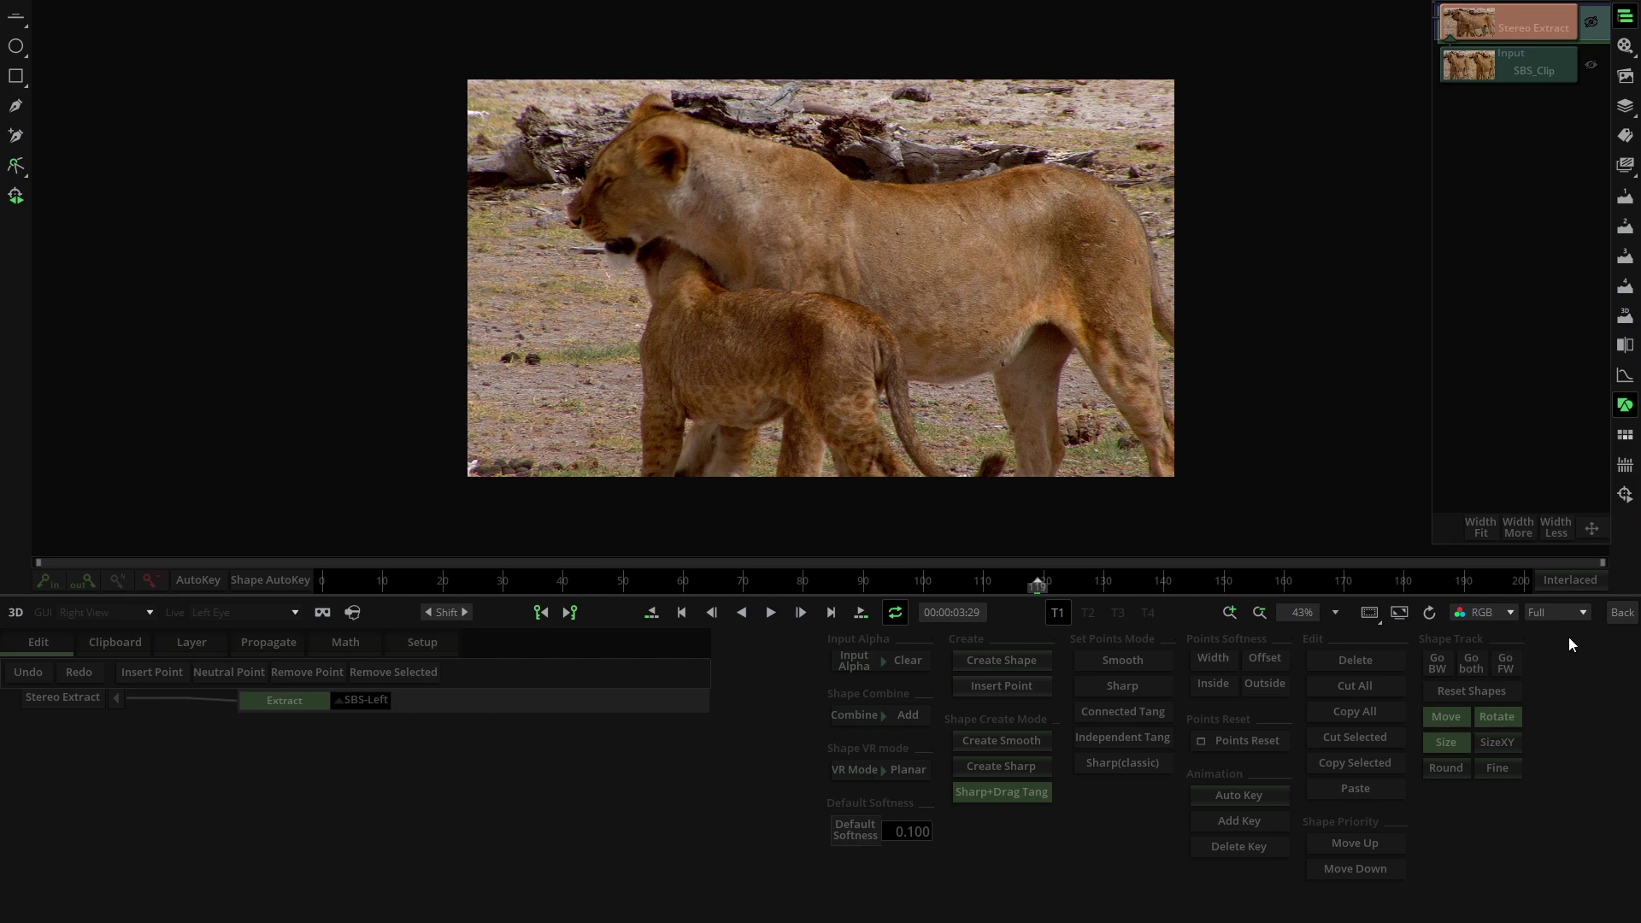
Step: Copy the Stereo Extract and SBS_Clip stack and paste a duplicate on the timeline
left_click(1620, 622)
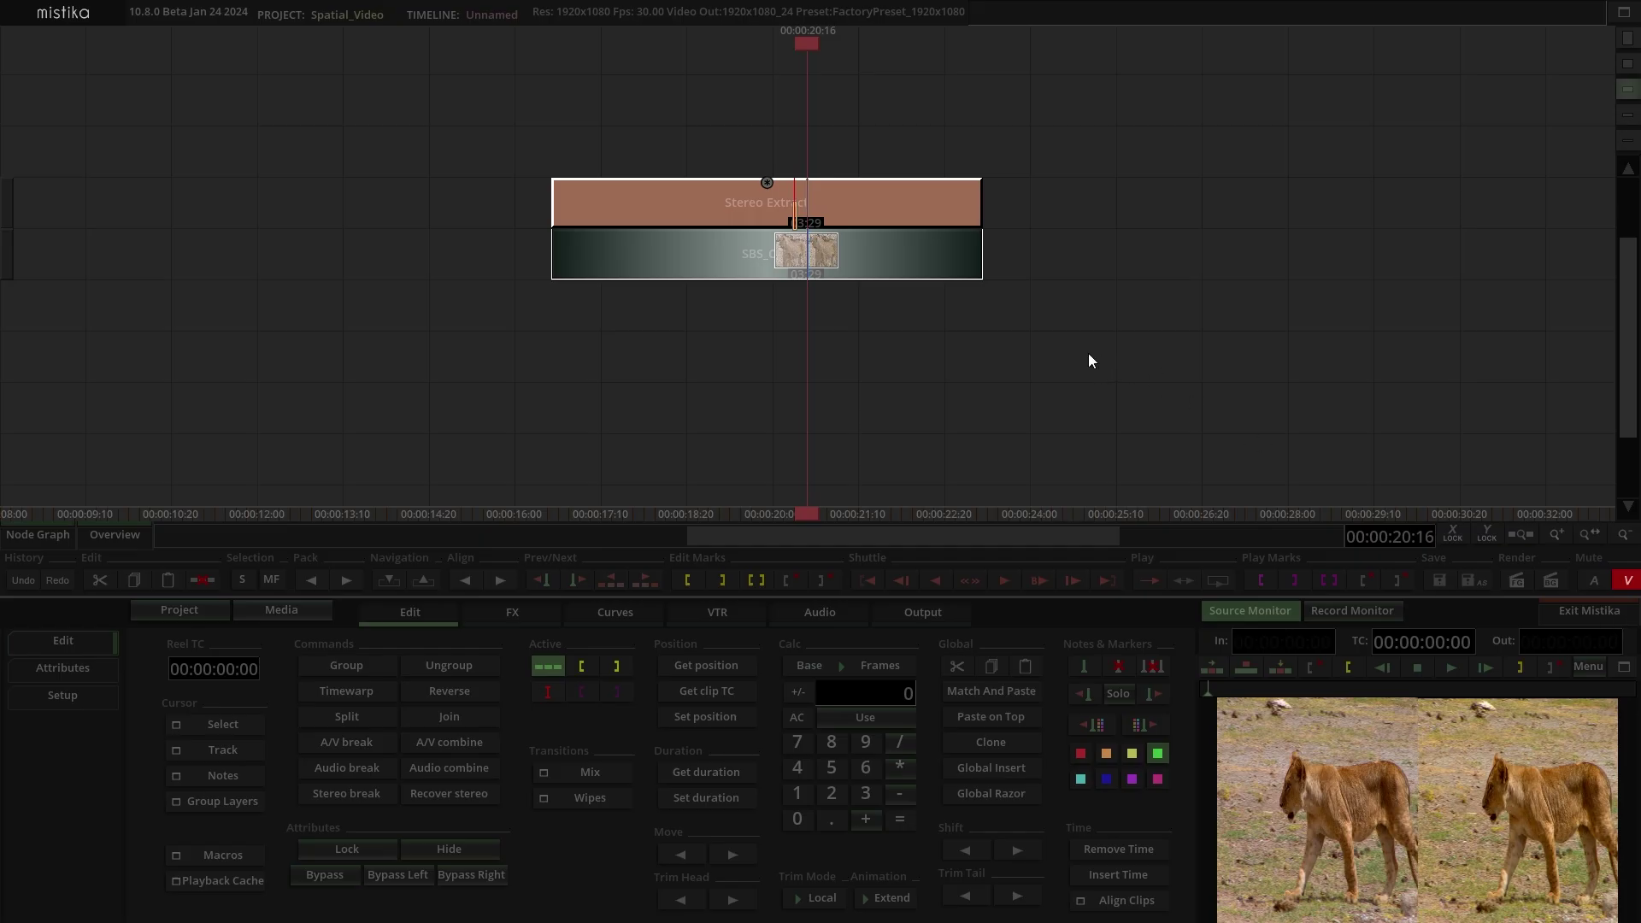
left_click_drag(1087, 352, 788, 175)
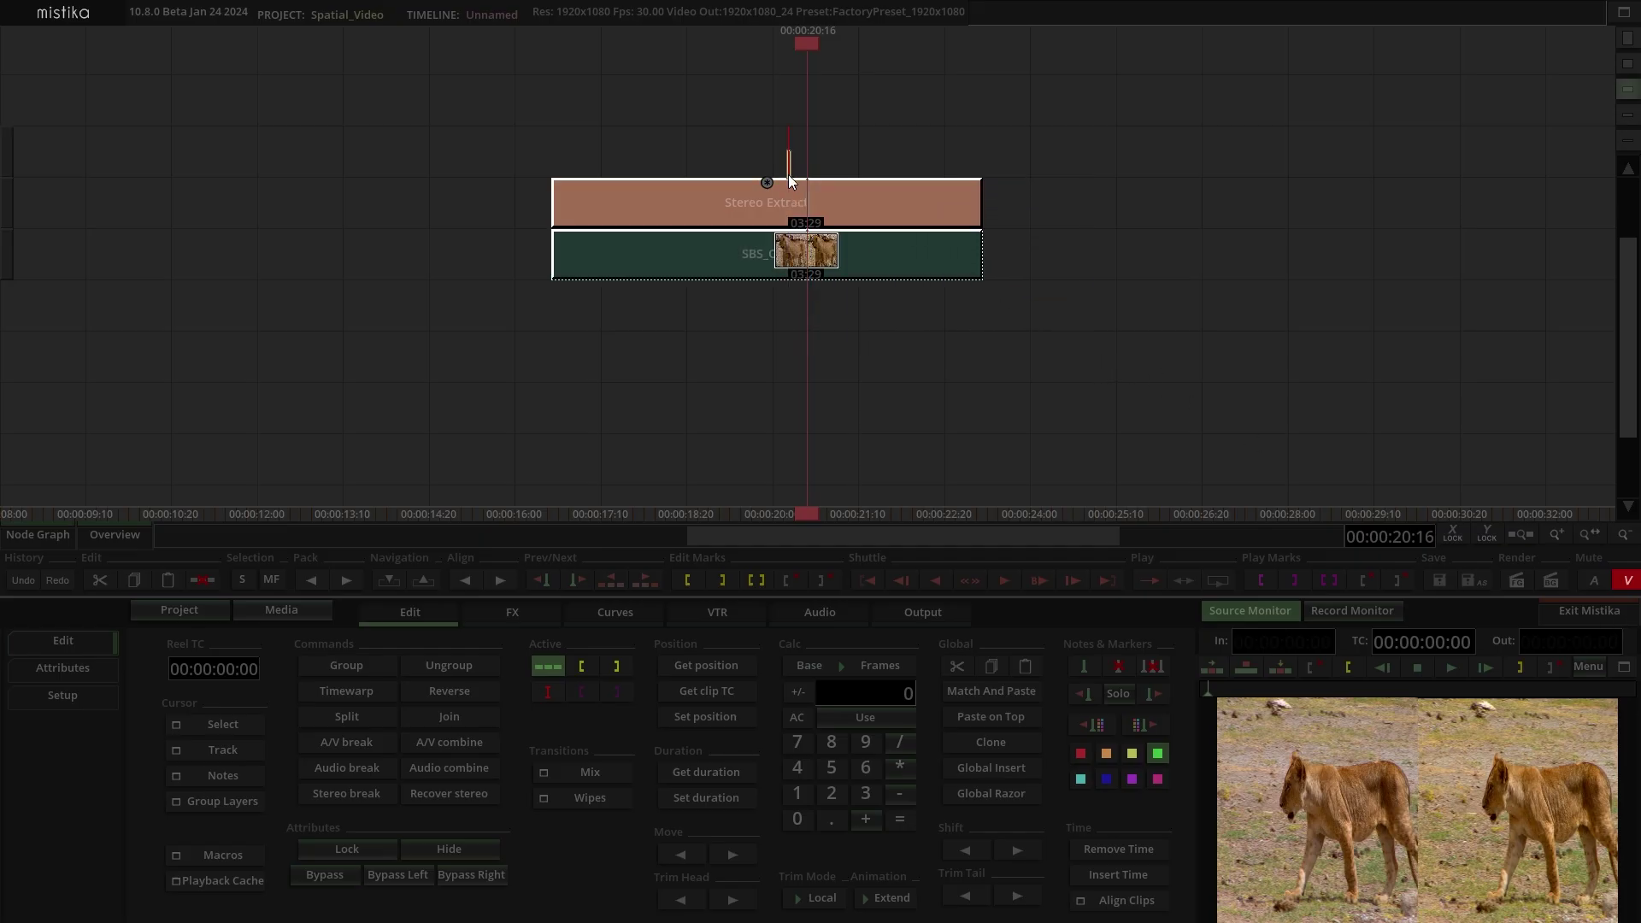
right_click(866, 209)
left_click(914, 254)
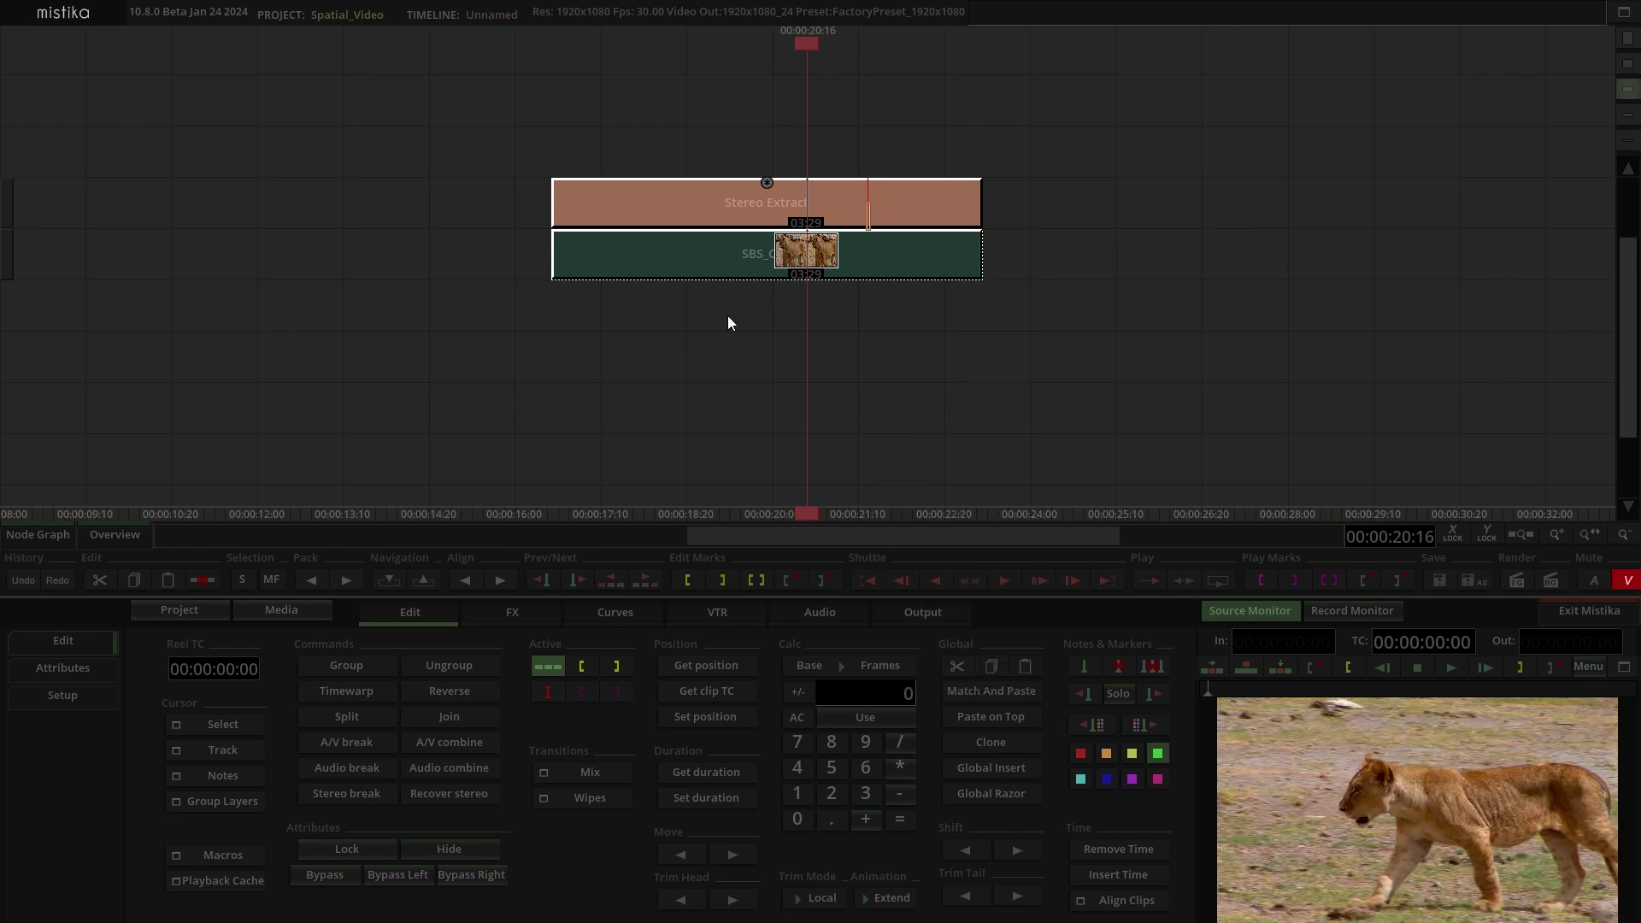
left_click(644, 353)
right_click(646, 352)
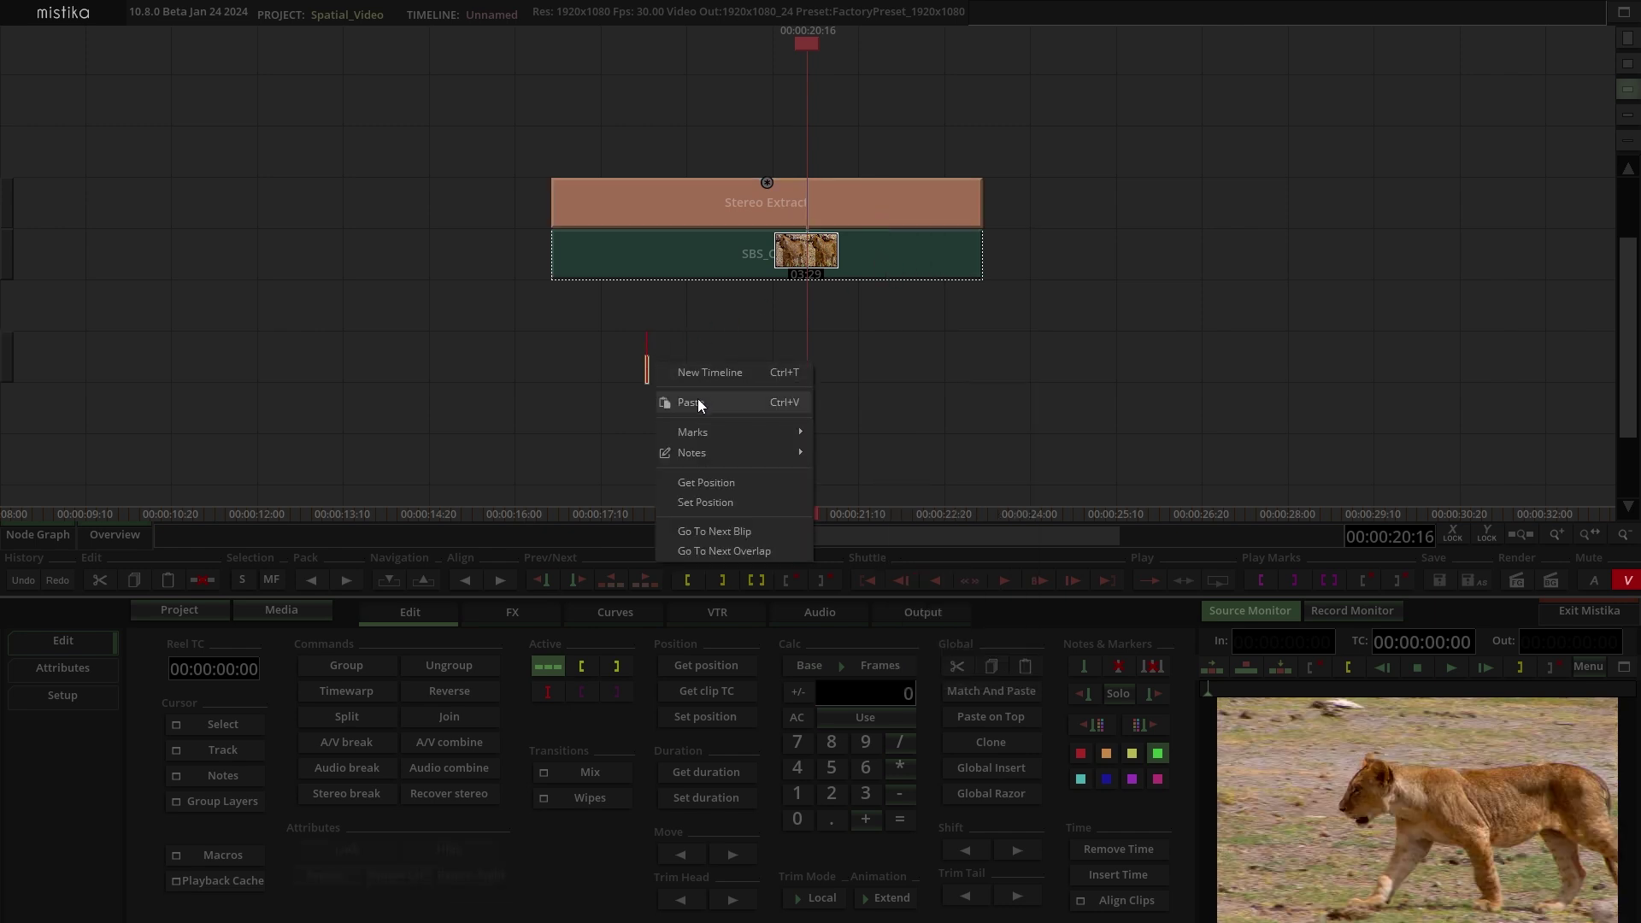
left_click(698, 402)
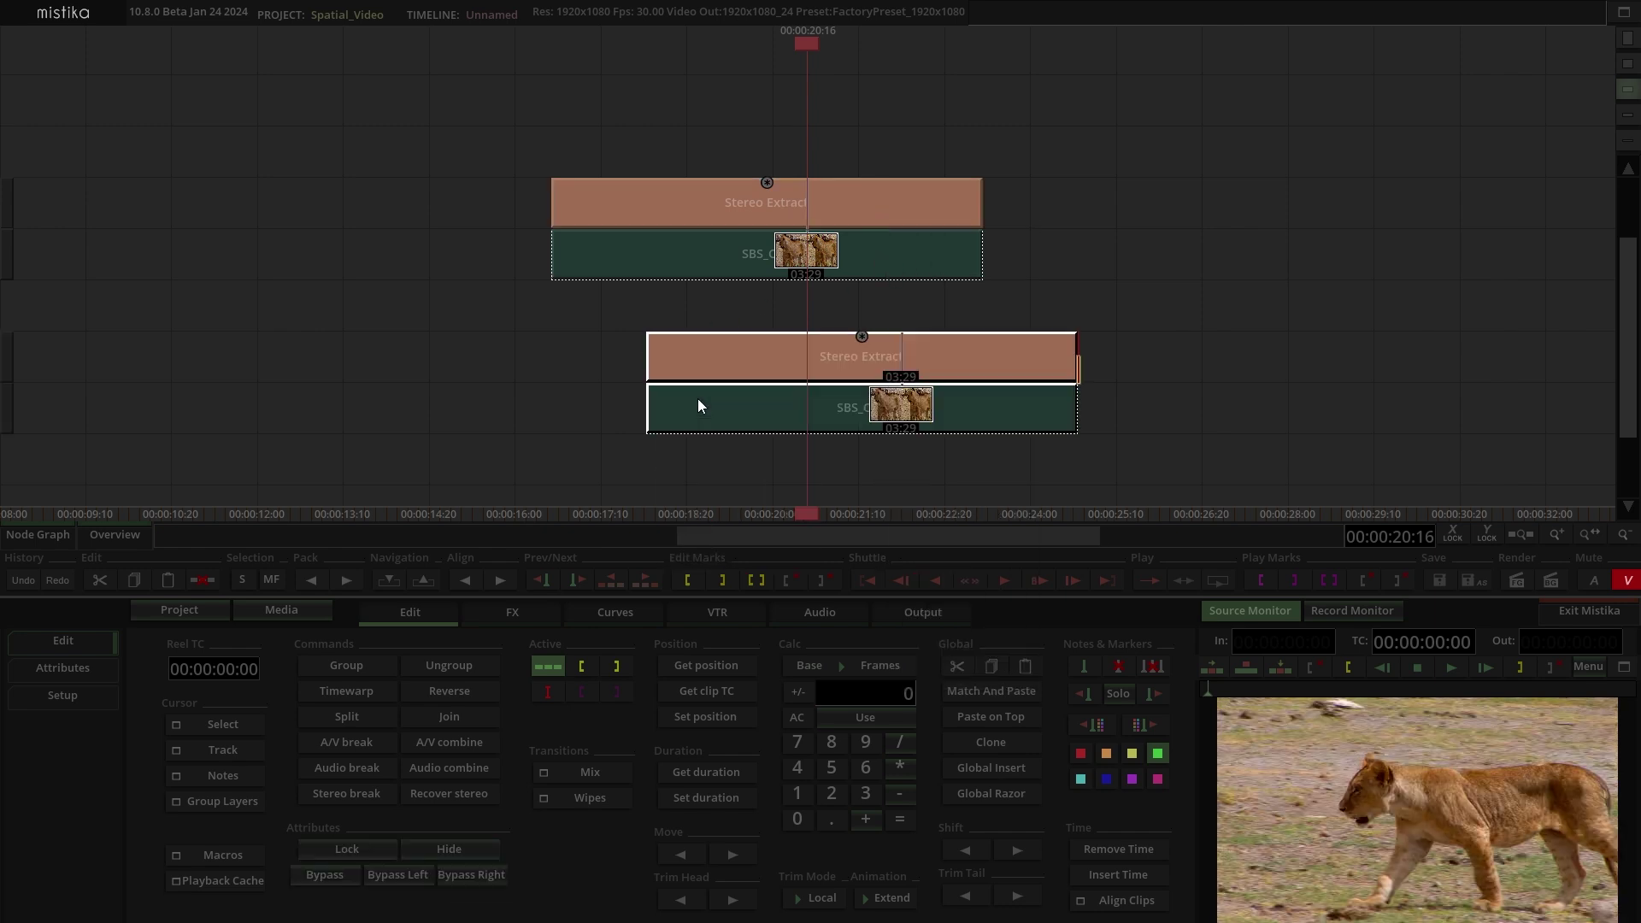
left_click(1119, 394)
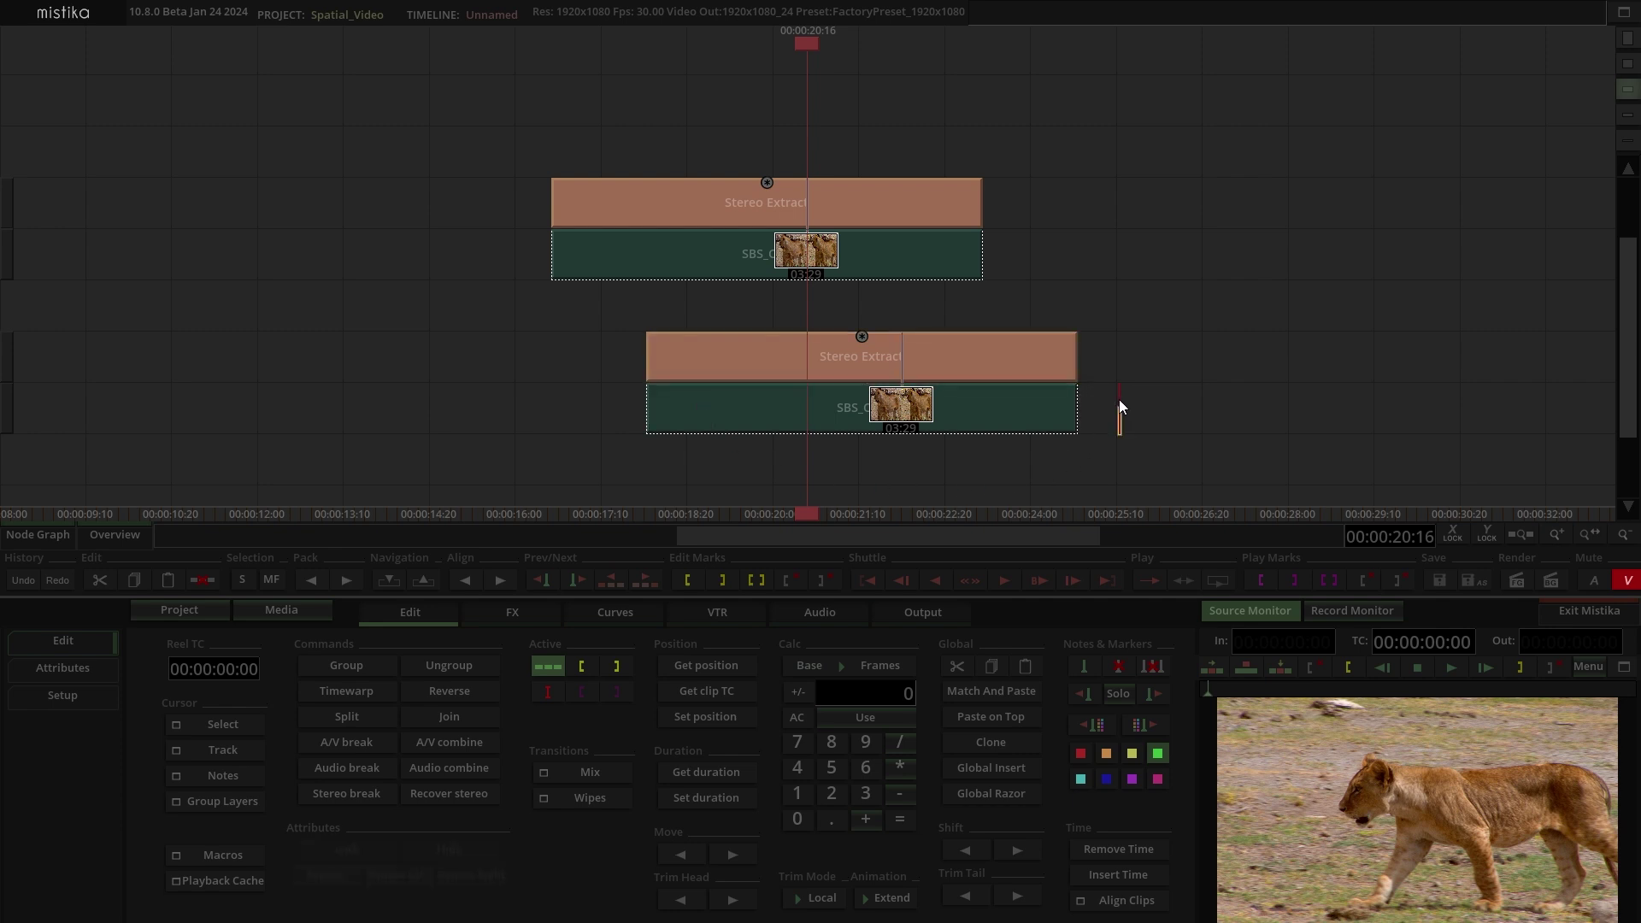
Step: Set the copy's Stereo Extract to SBS-Right and stack it directly under the original
double_click(844, 356)
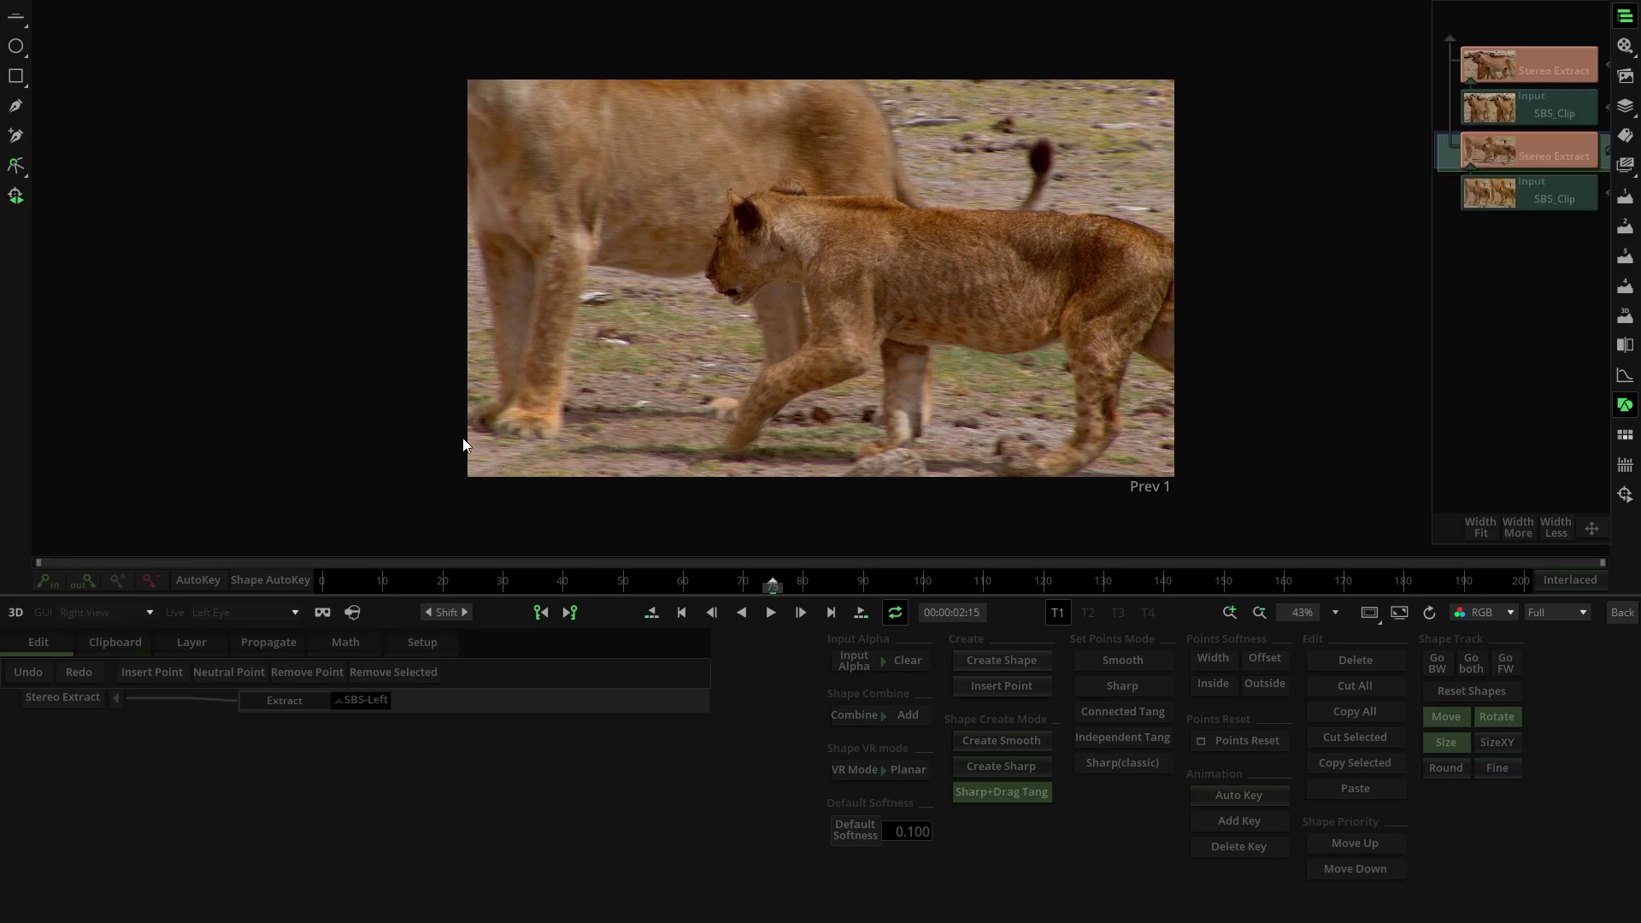
left_click(350, 697)
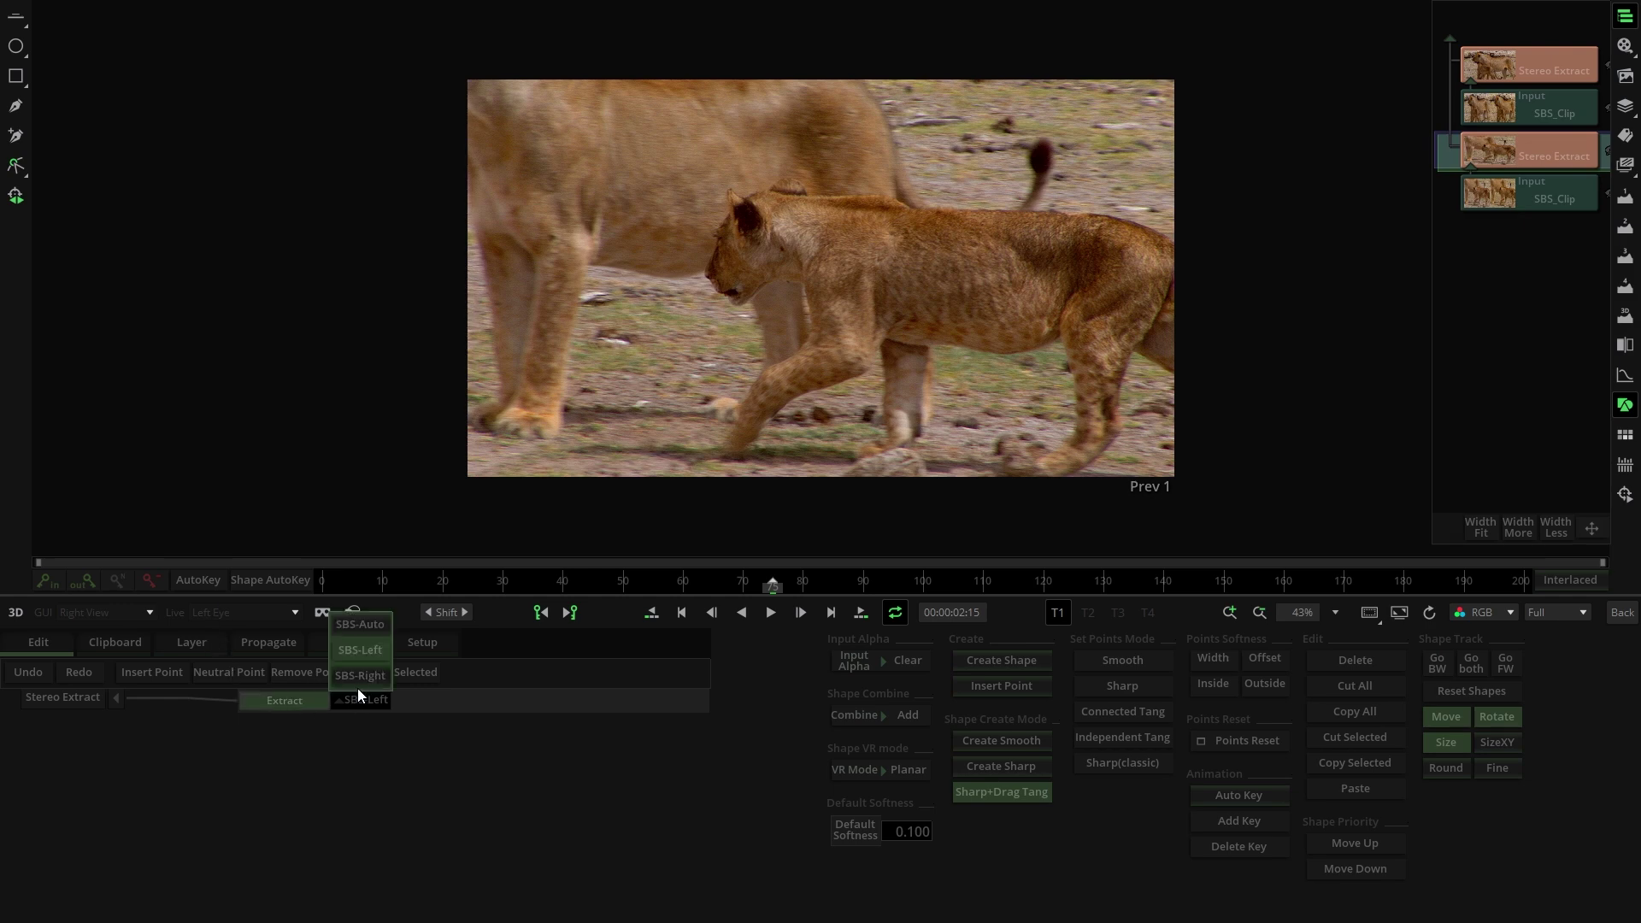
left_click(360, 677)
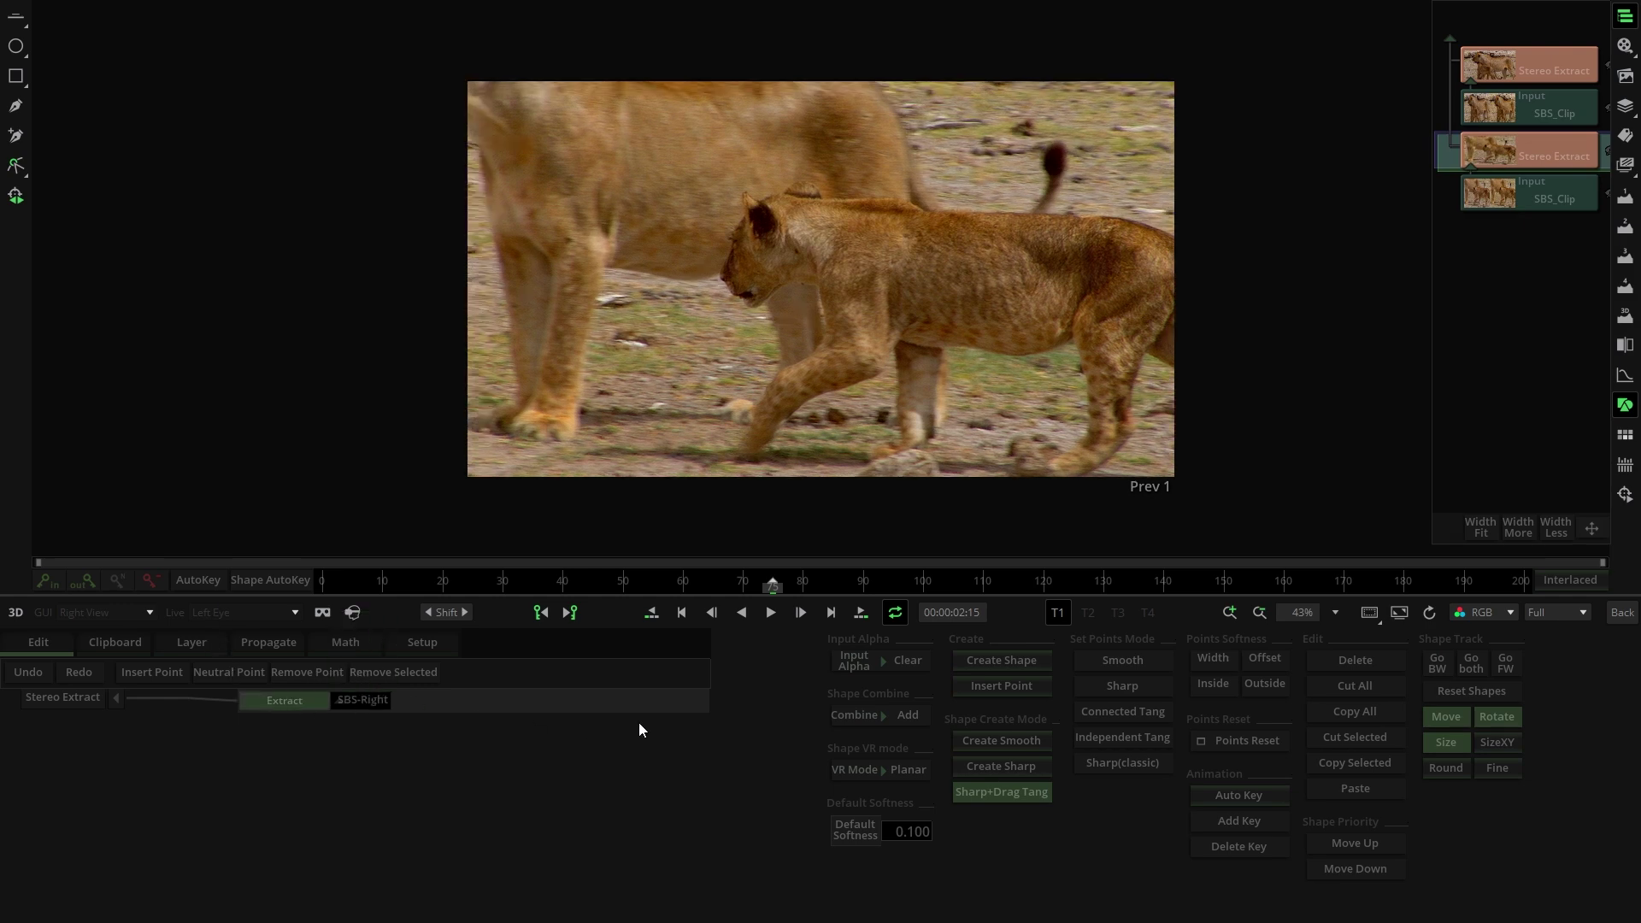
left_click(1621, 612)
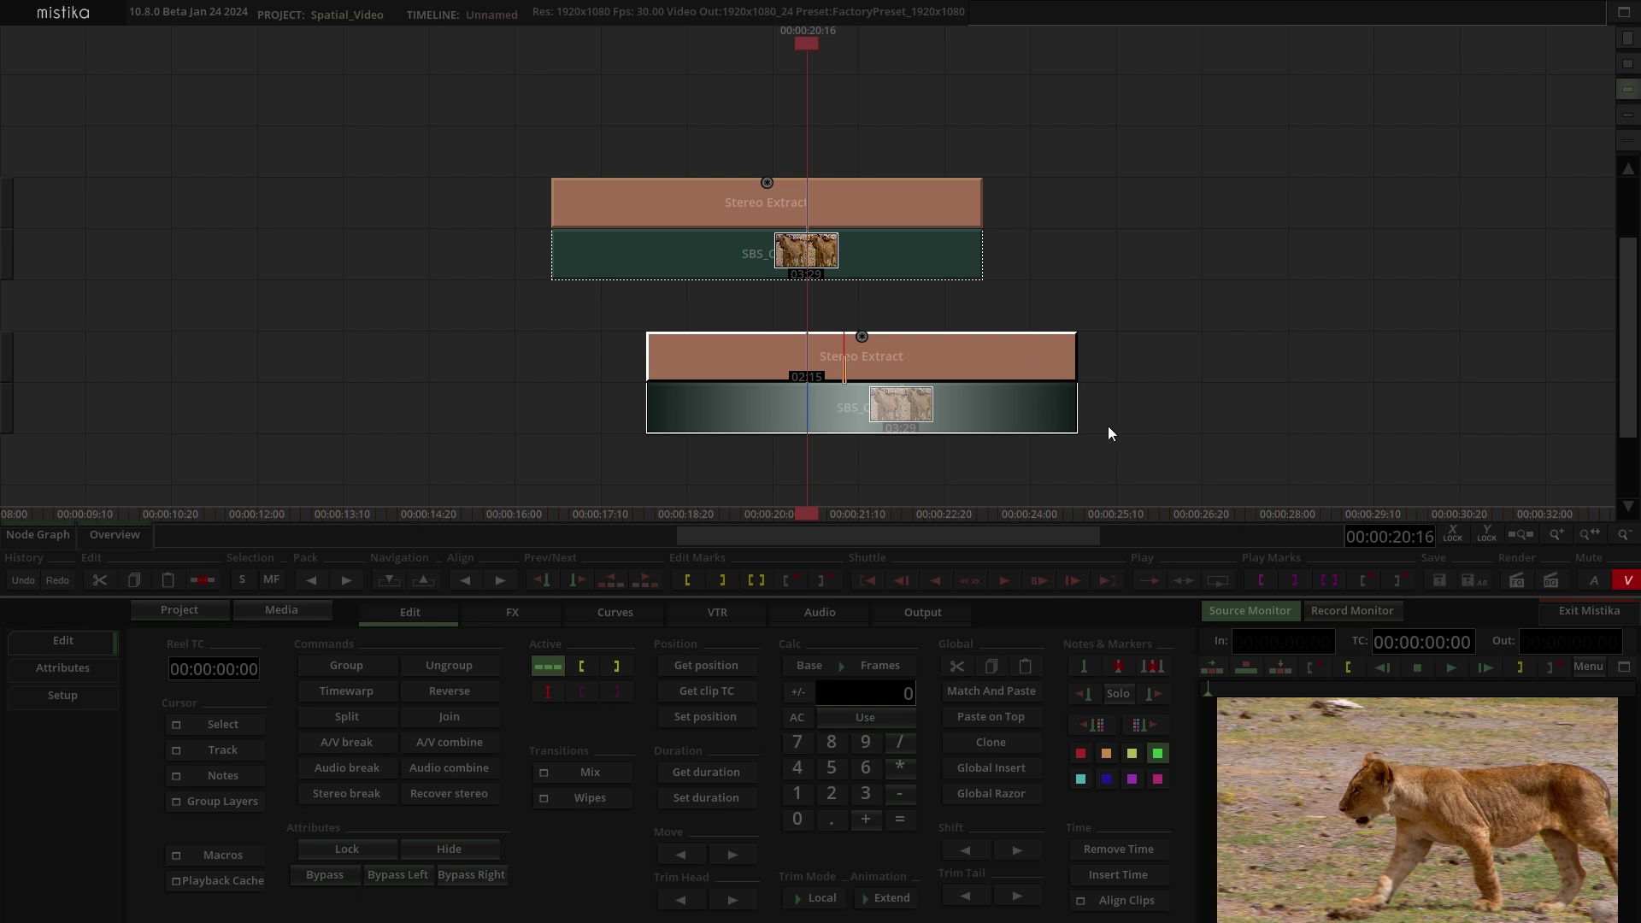
left_click_drag(889, 373, 775, 353)
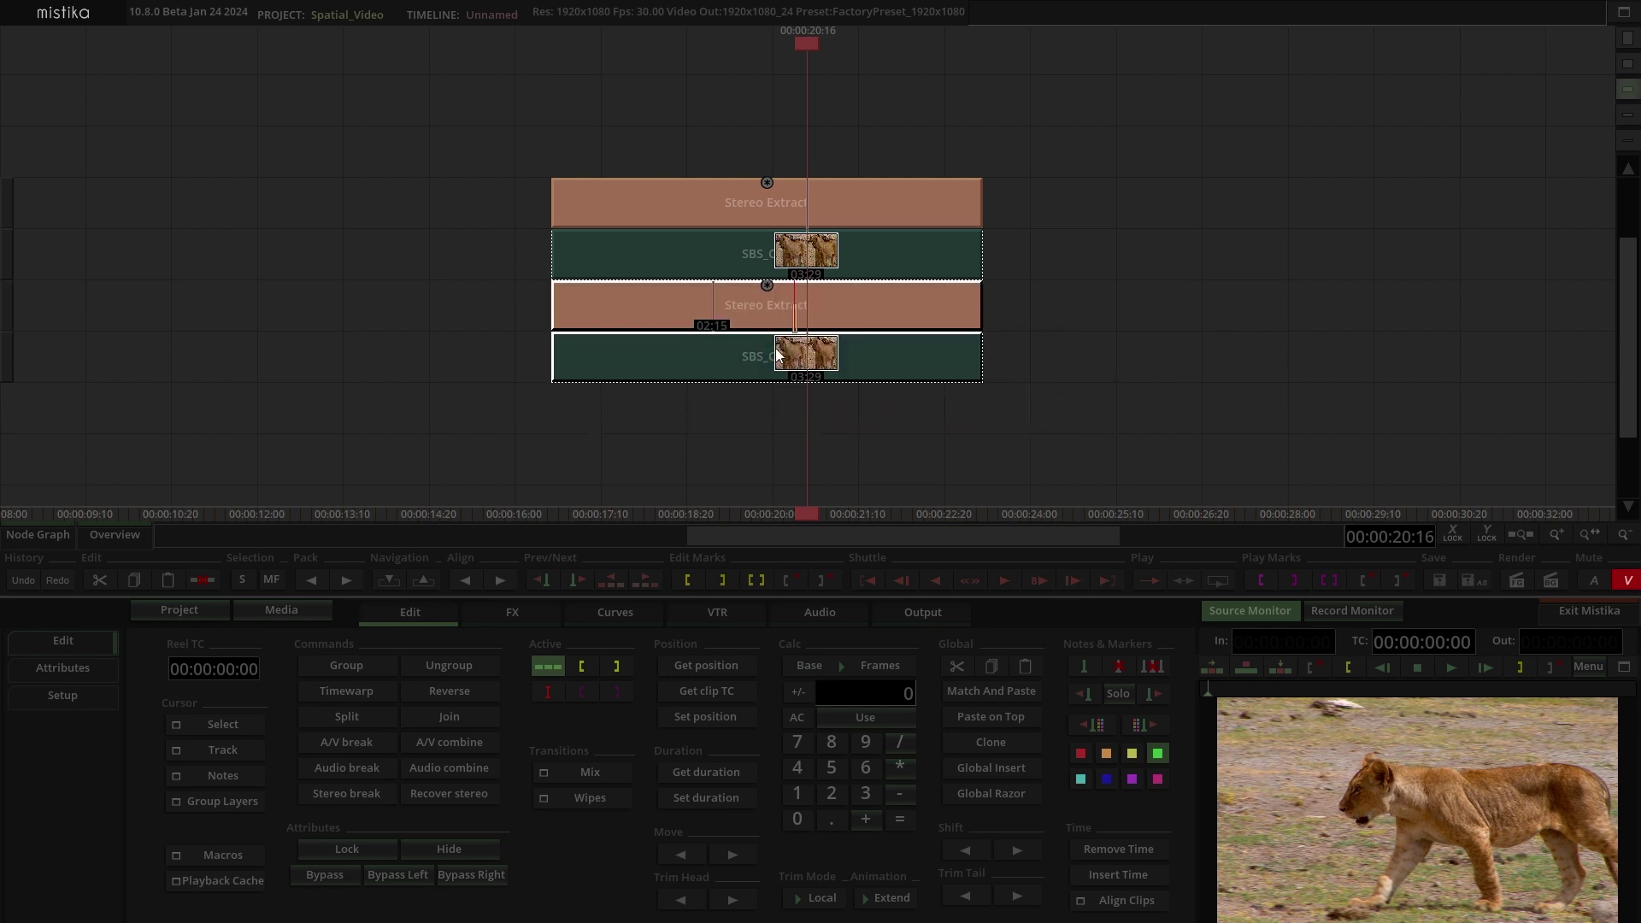
Step: Select both Stereo Extract stacks and add a Stereo 3D effect over them
scroll(776, 356, "down", 3)
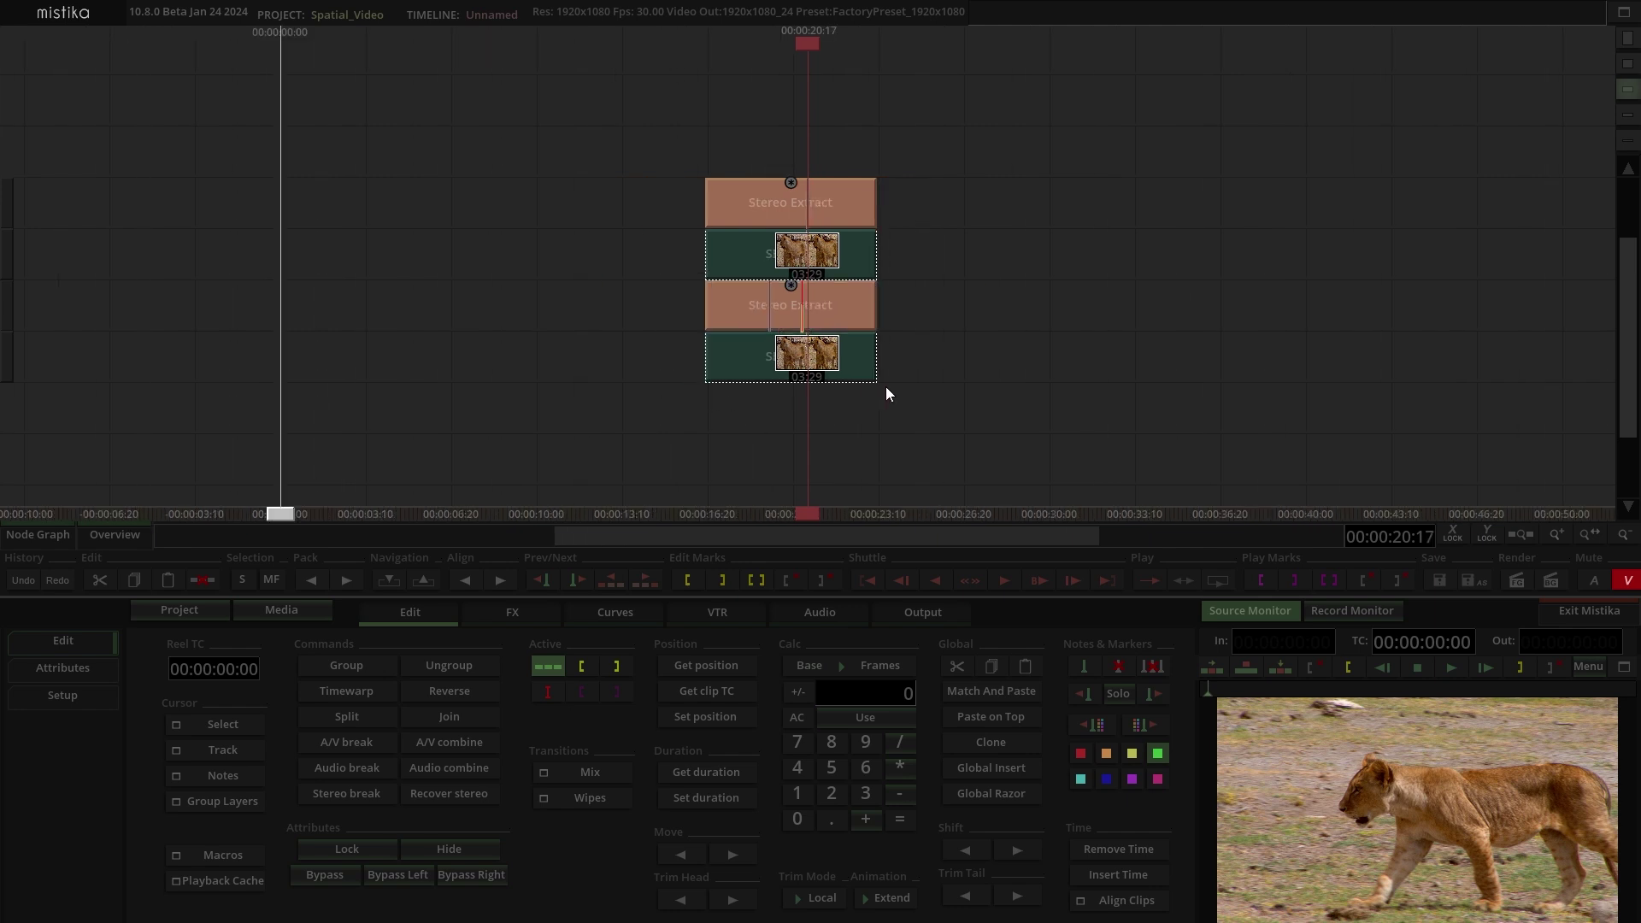
left_click_drag(978, 426, 614, 145)
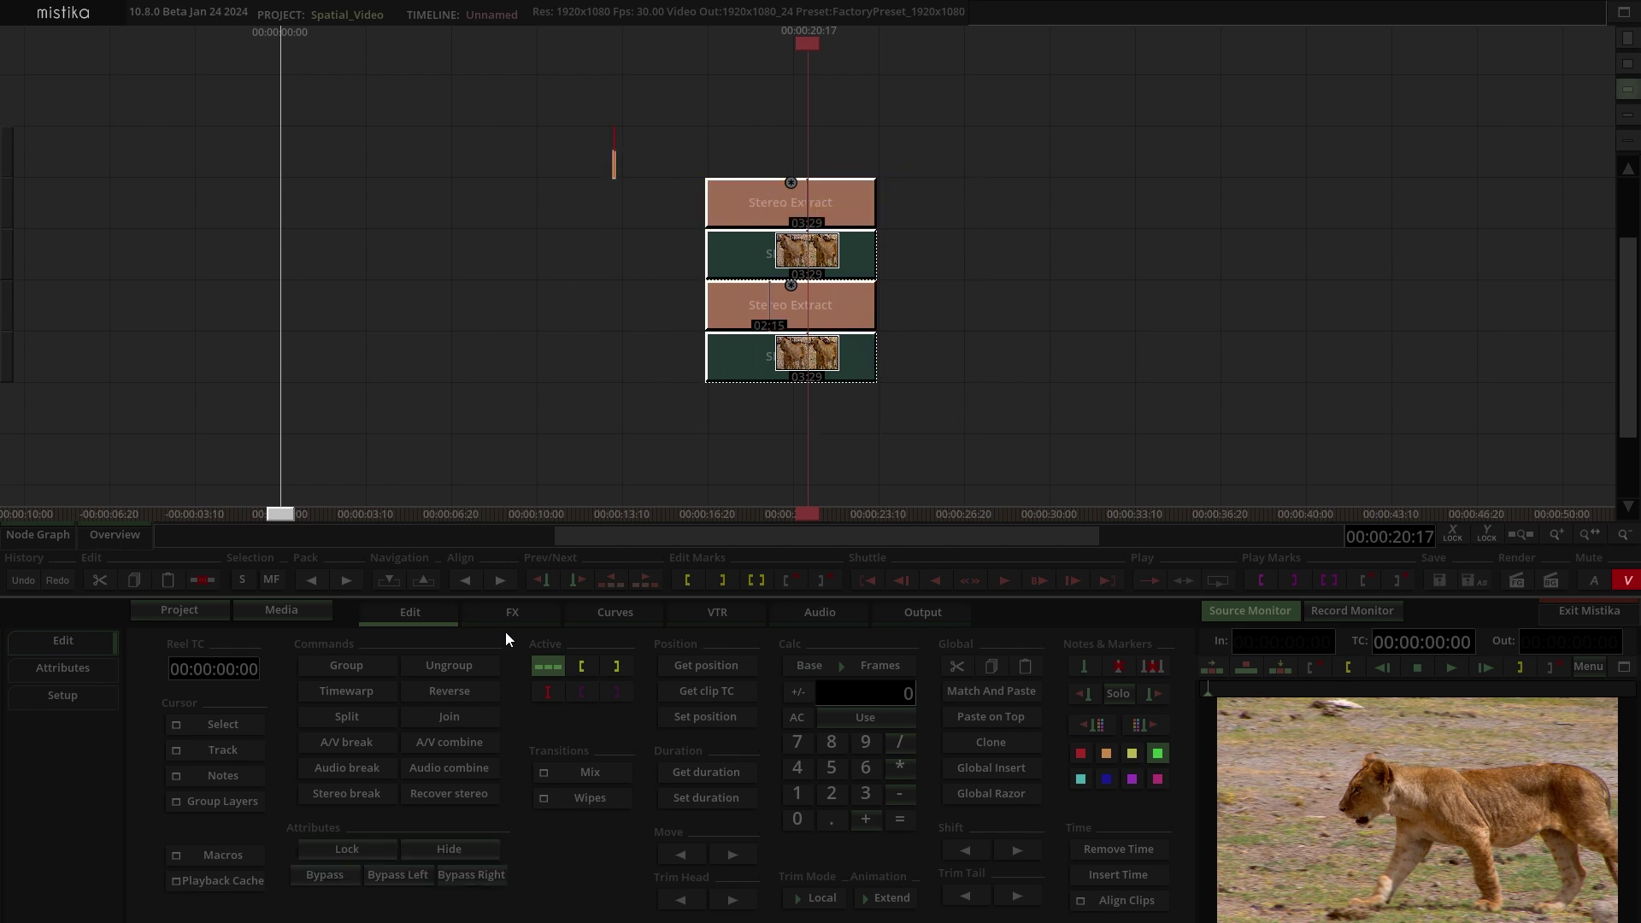
left_click(514, 609)
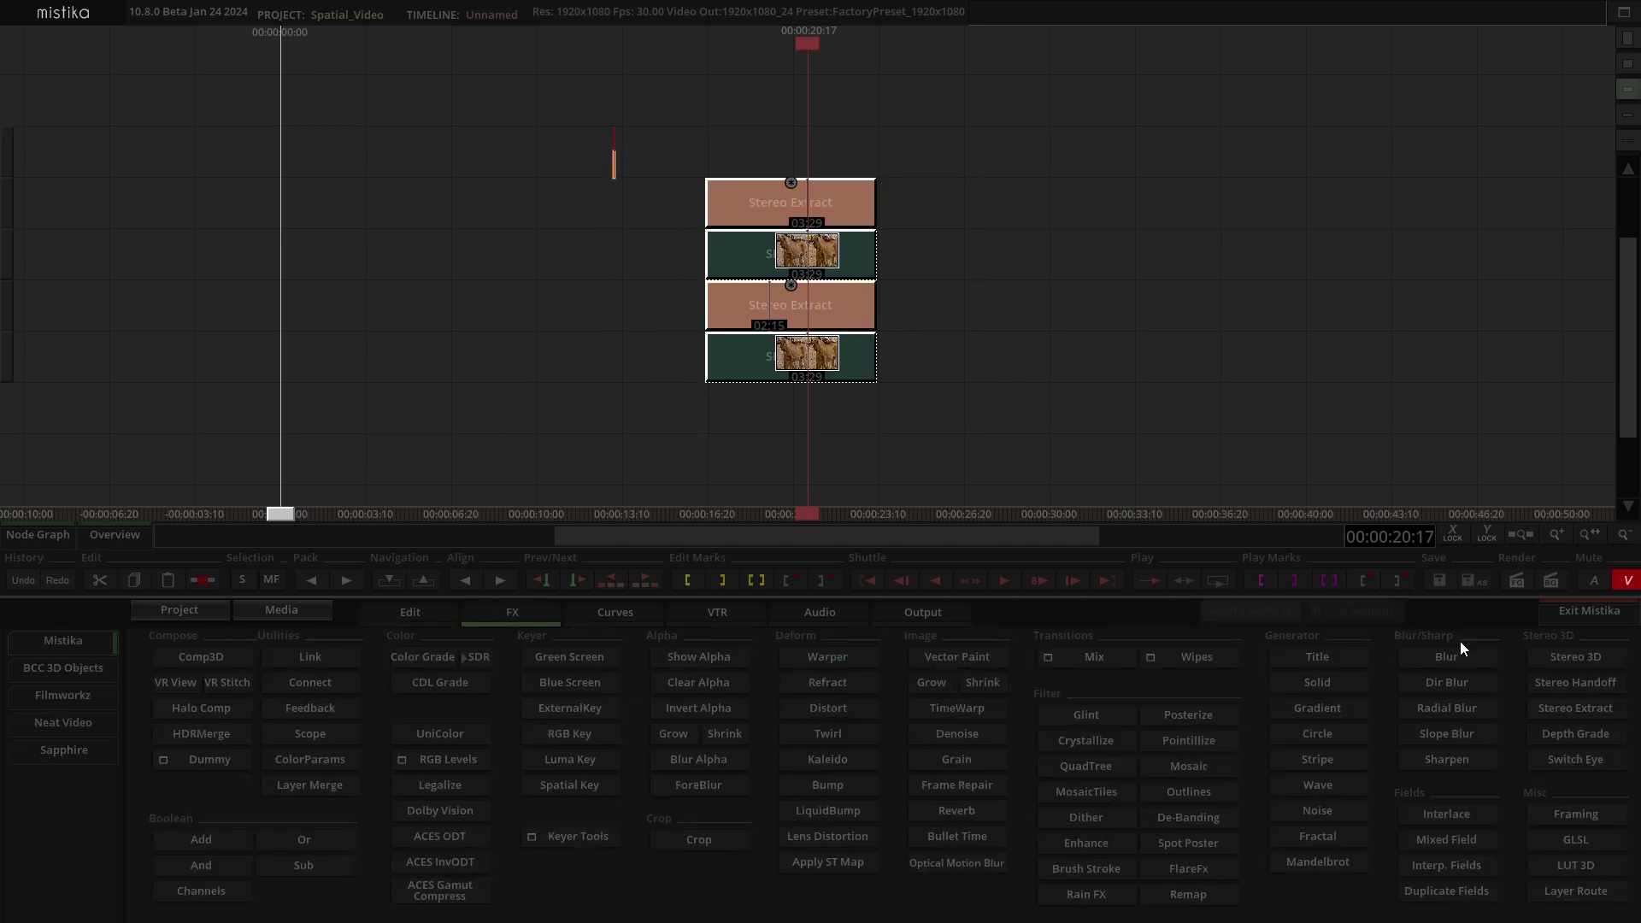
left_click(1572, 657)
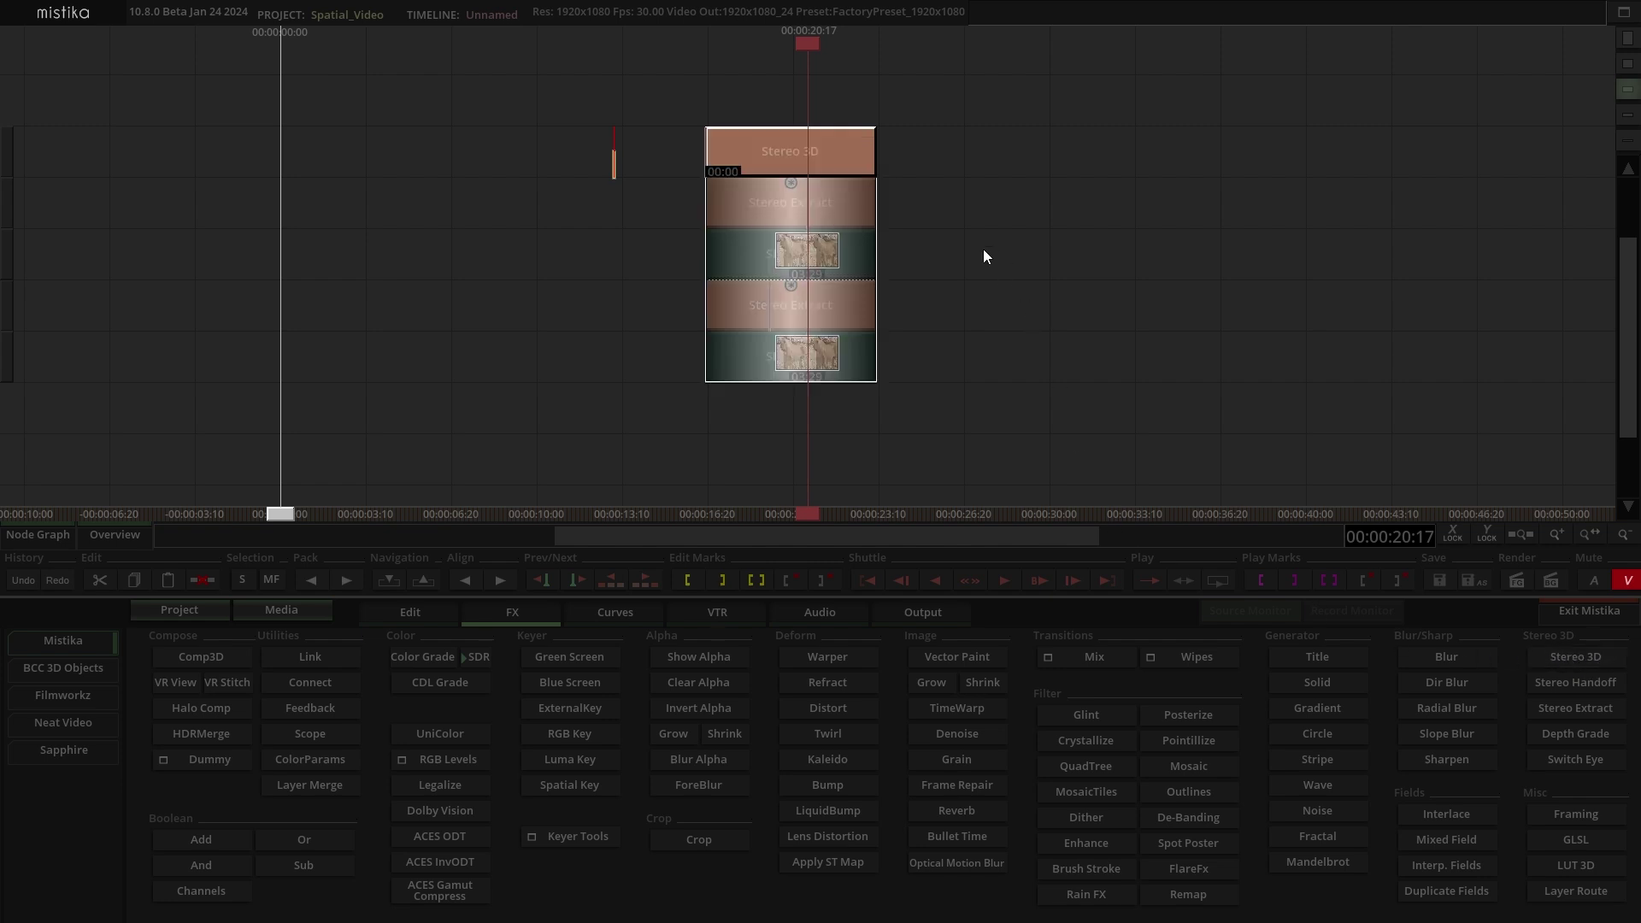
scroll(951, 269, "up", 3)
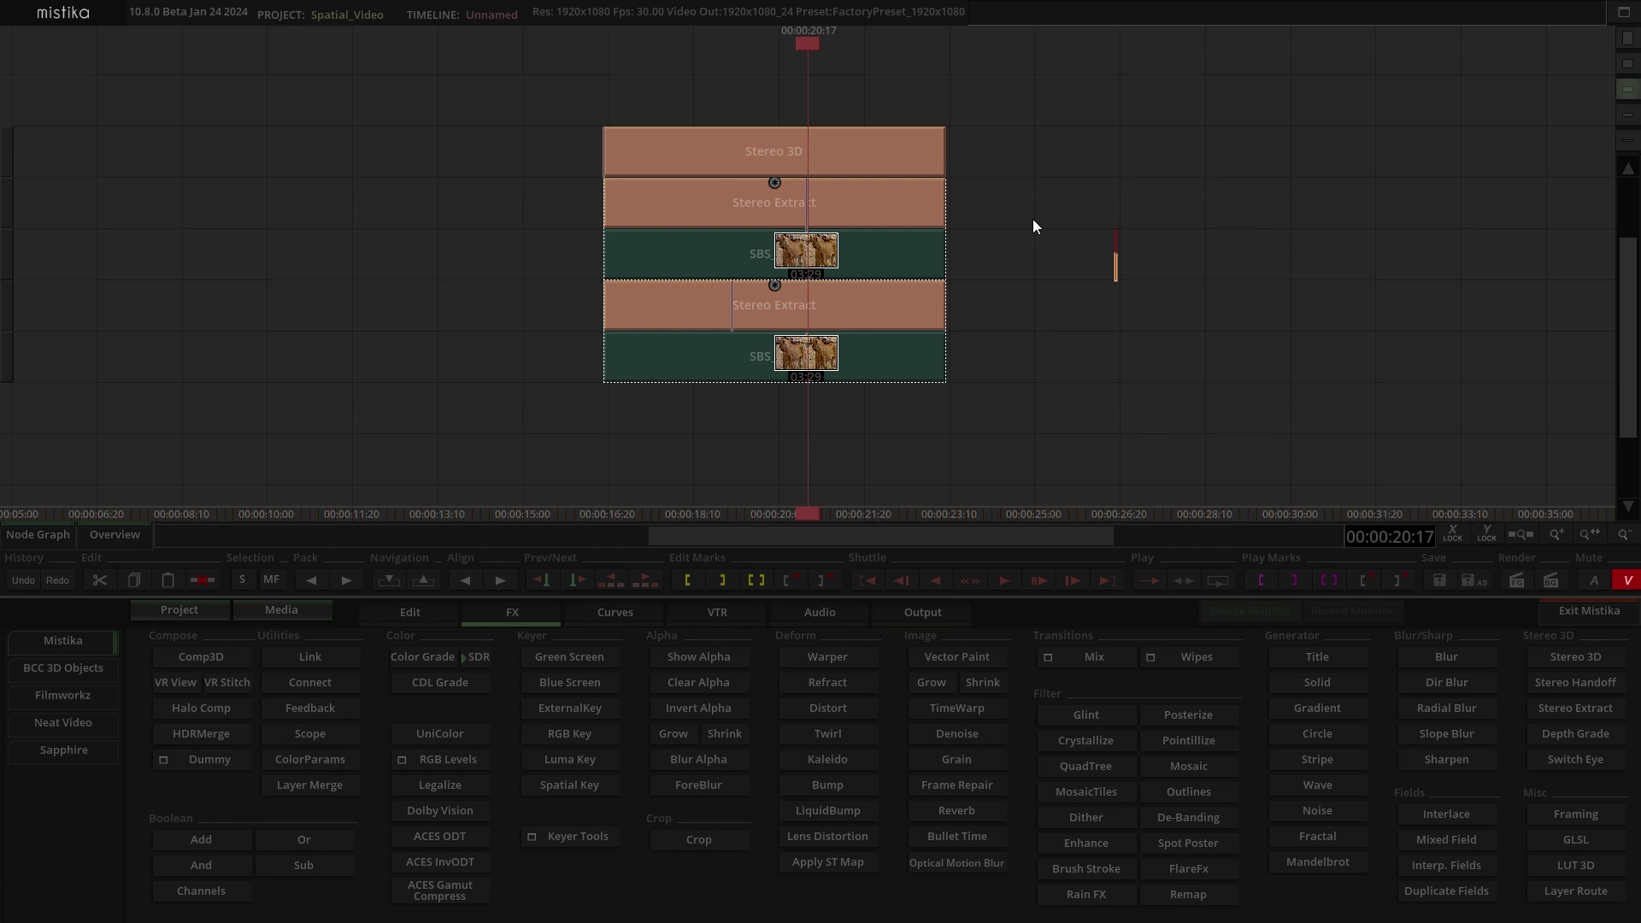
Step: Open the Stereo 3D effect, enable 3D viewing in B&W Anaglyph mode, and scrub earlier frames
double_click(782, 152)
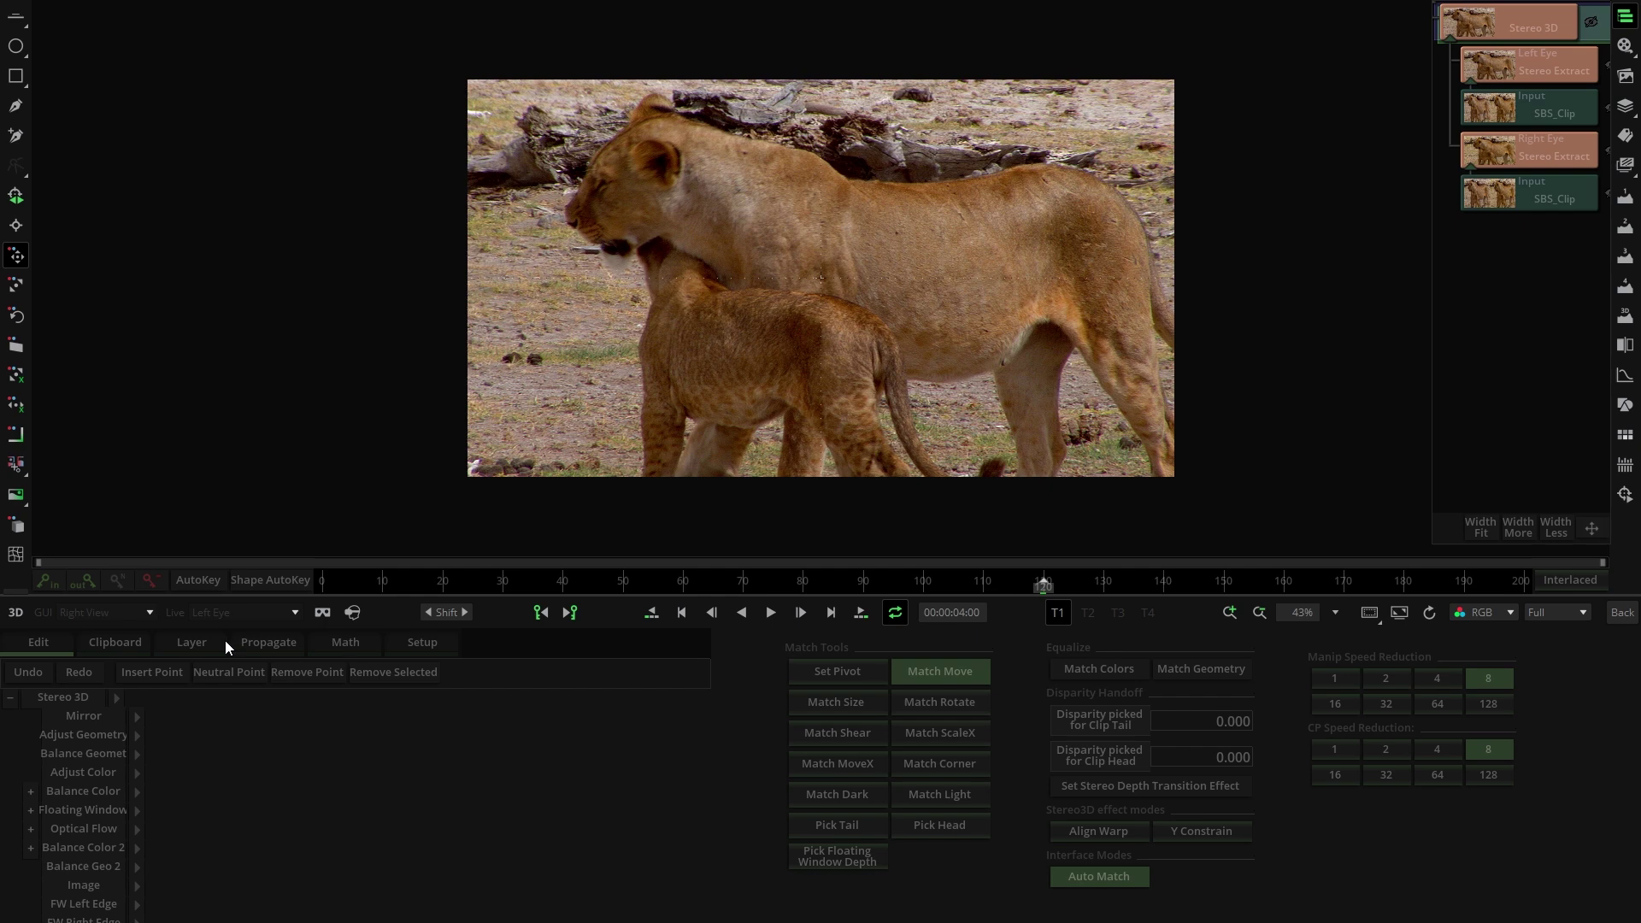
left_click(16, 613)
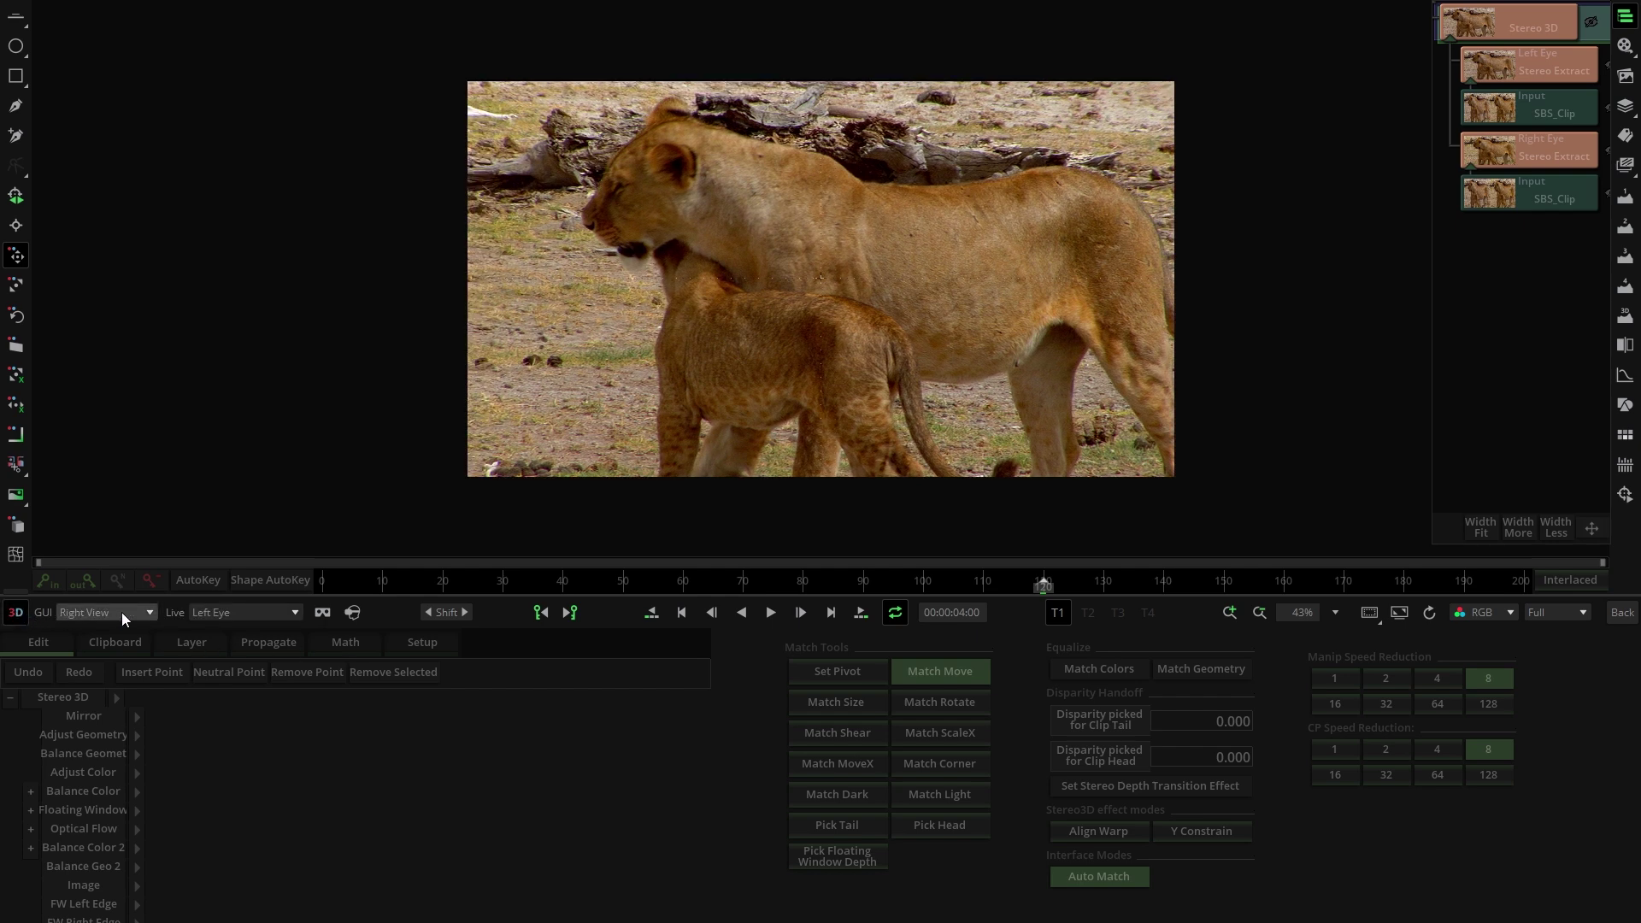
left_click(121, 612)
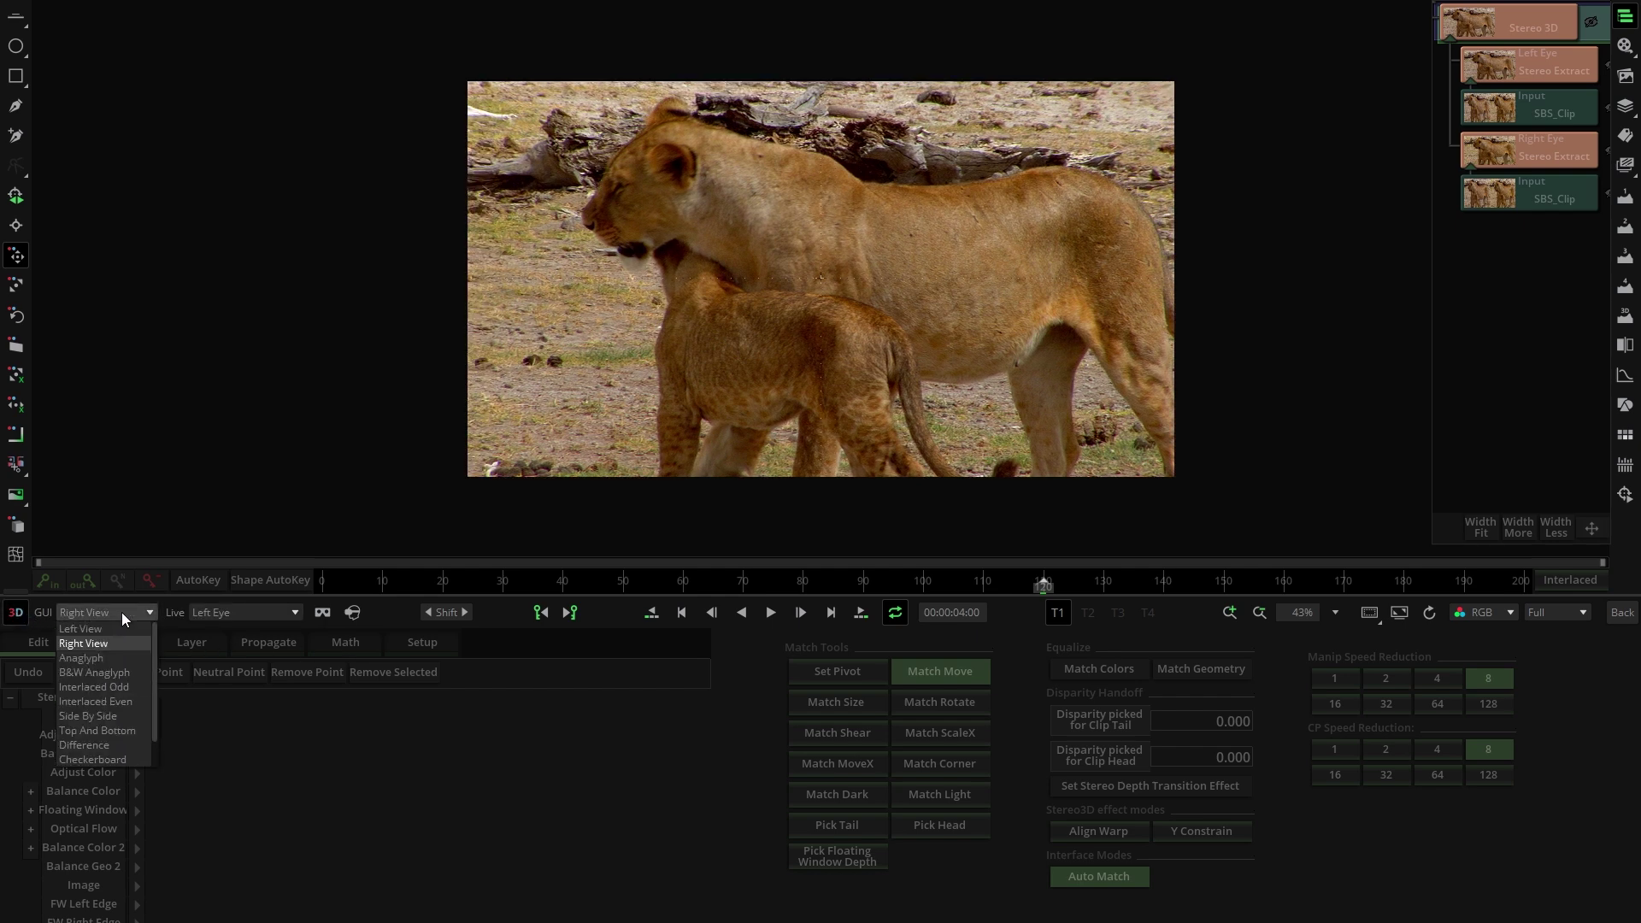
left_click(92, 672)
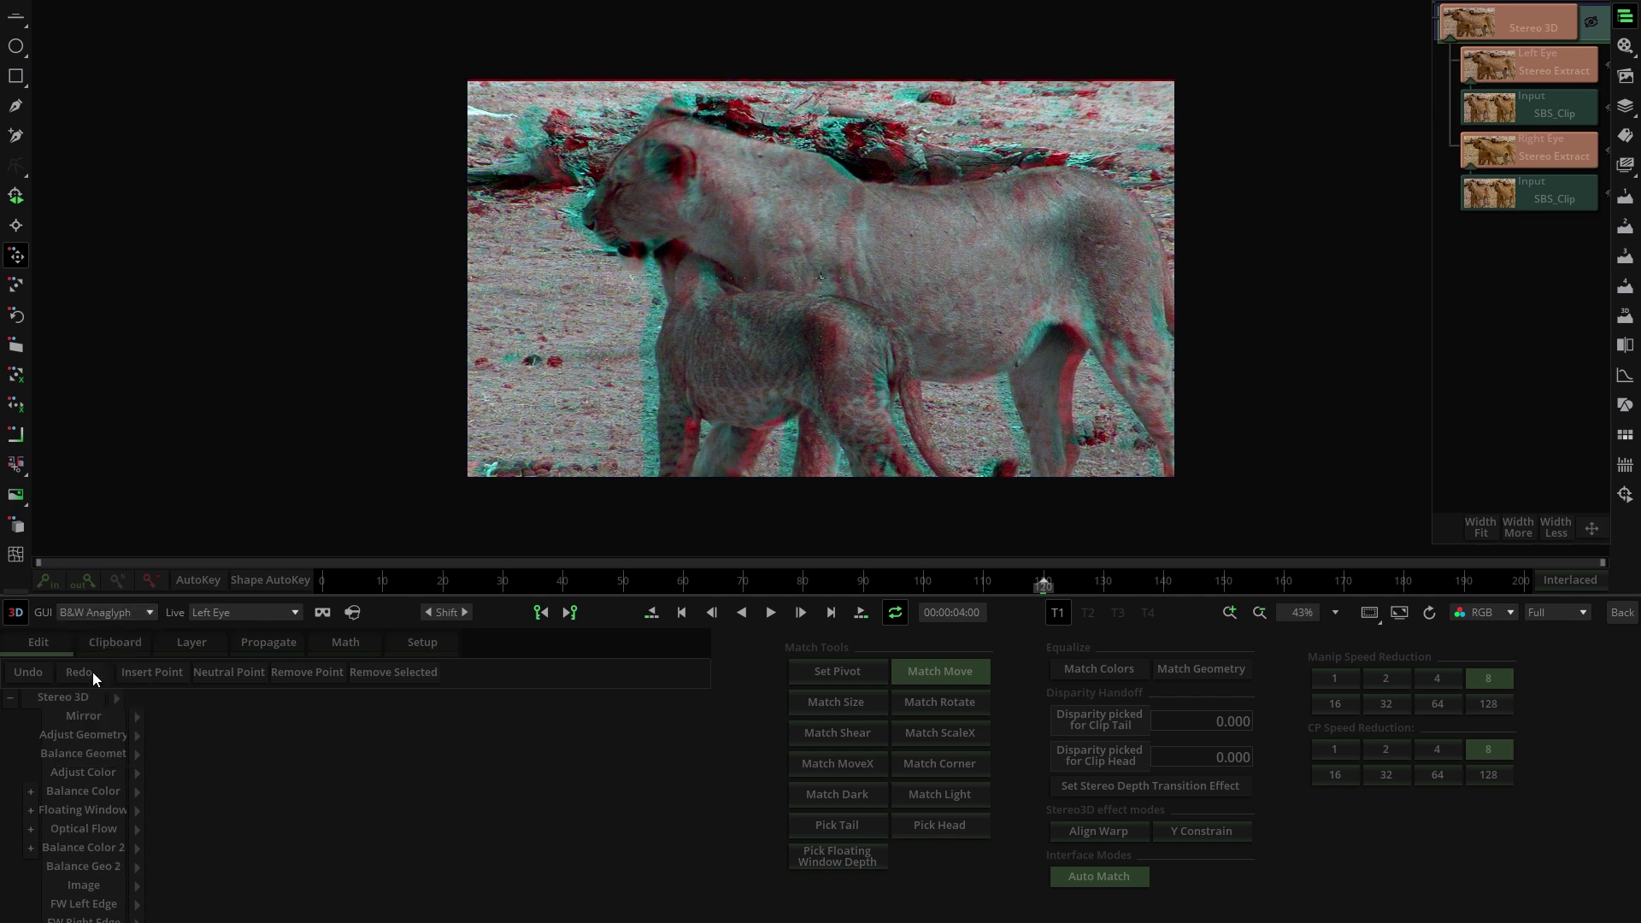
left_click_drag(1048, 586, 1092, 577)
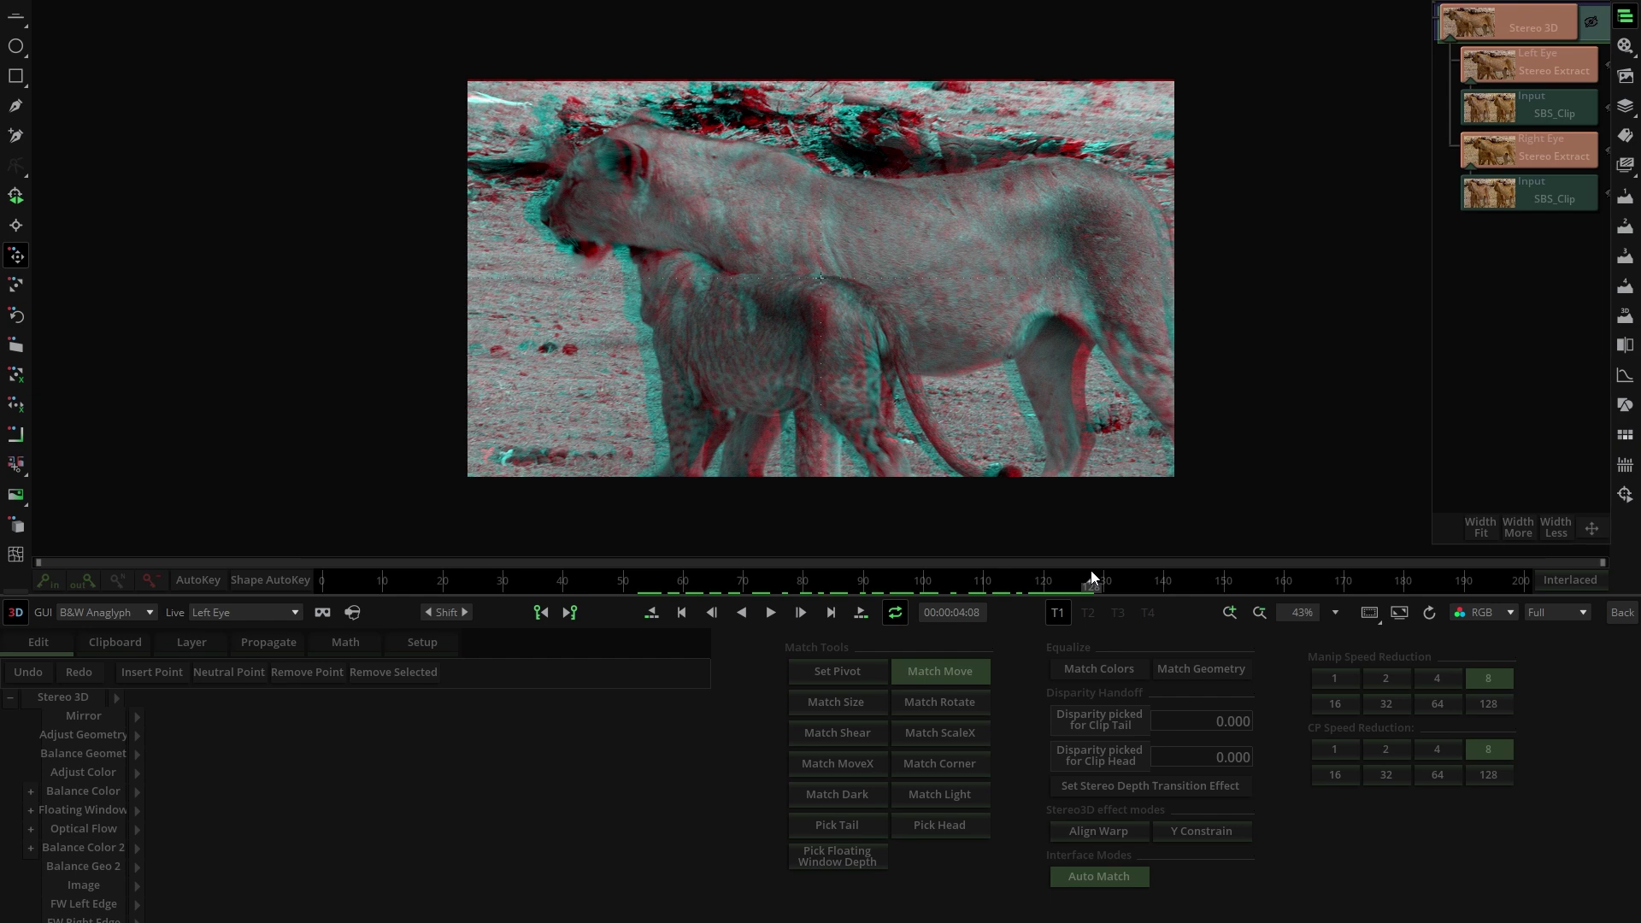
Step: Compare Left View and Right View, toggling eyes with E and R, ending on the left eye
left_click(122, 610)
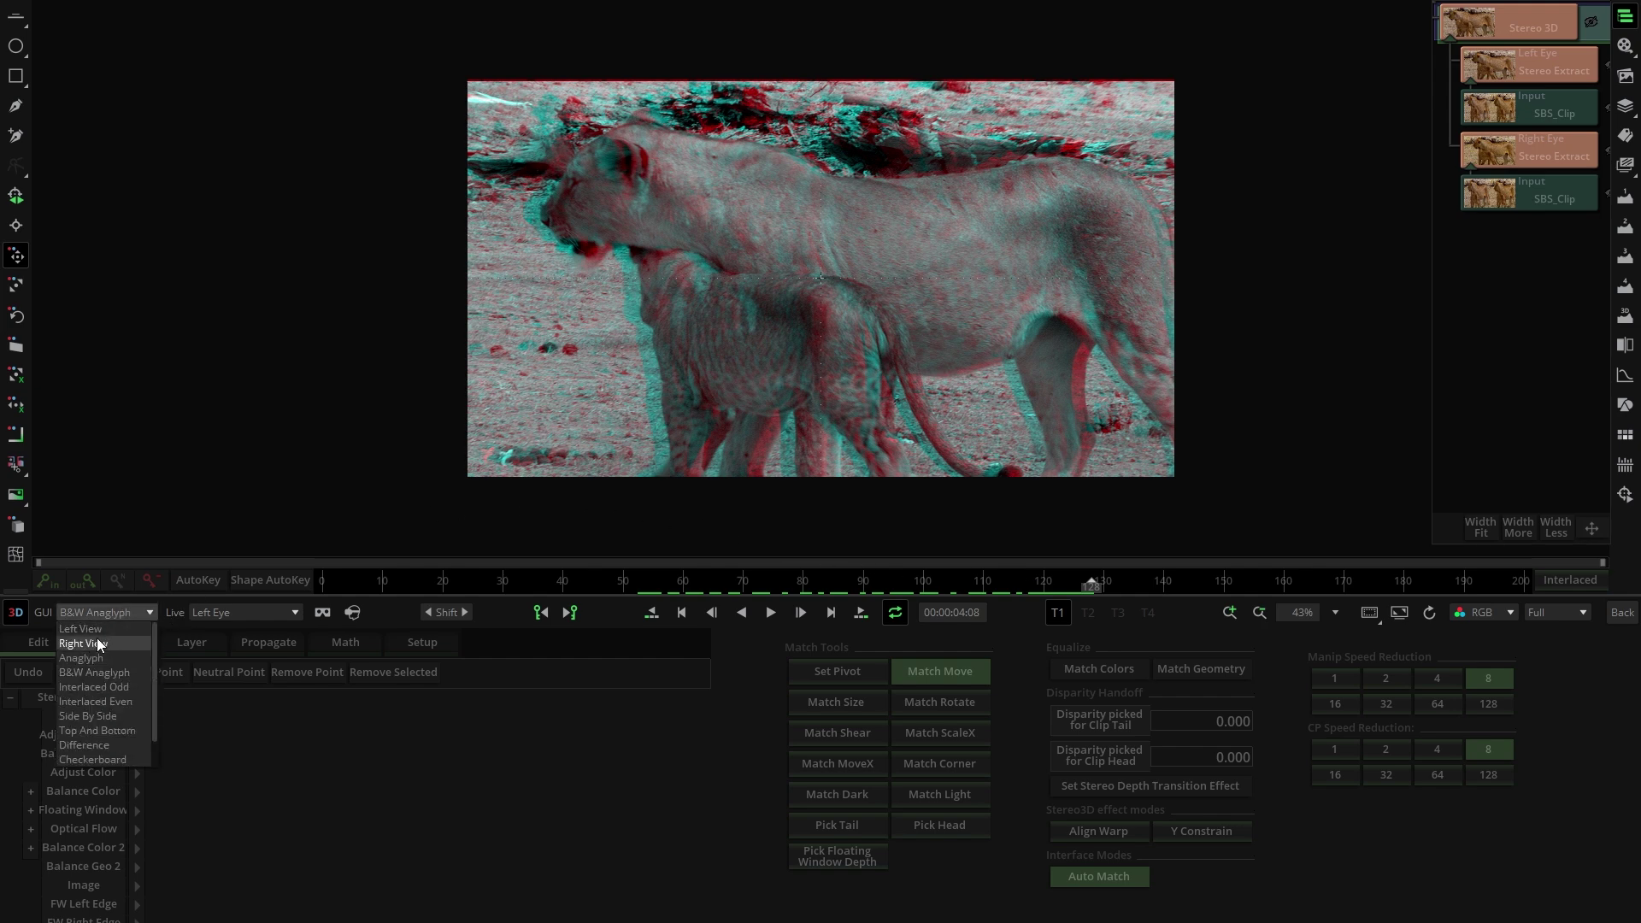
left_click(99, 629)
left_click(99, 611)
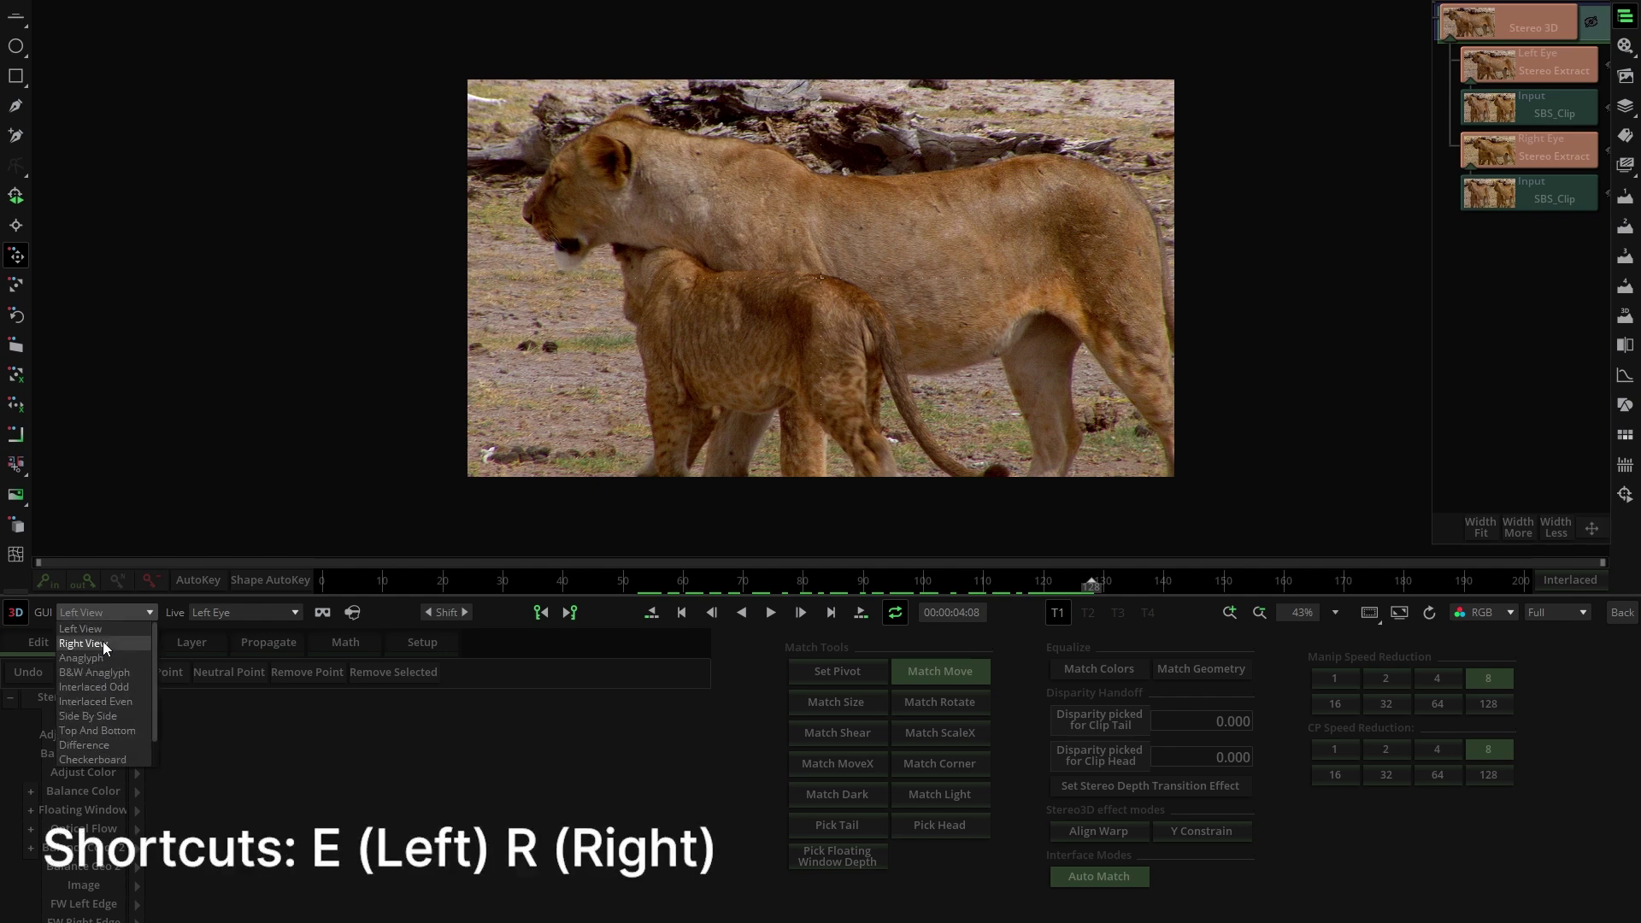
left_click(103, 643)
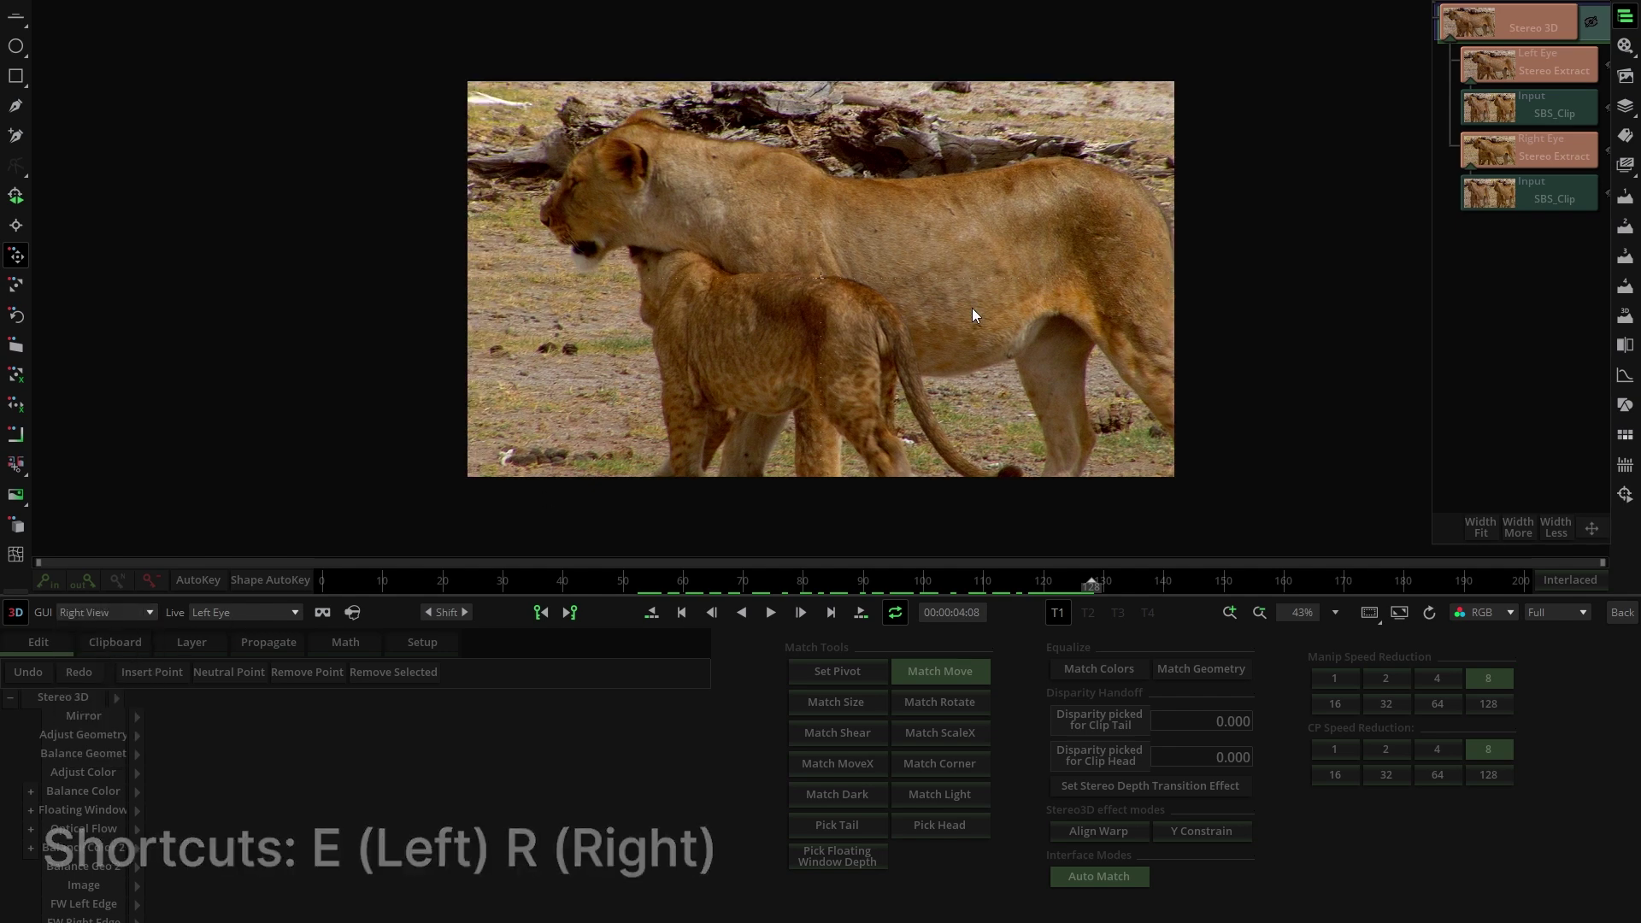
key("e")
key("r")
key("e")
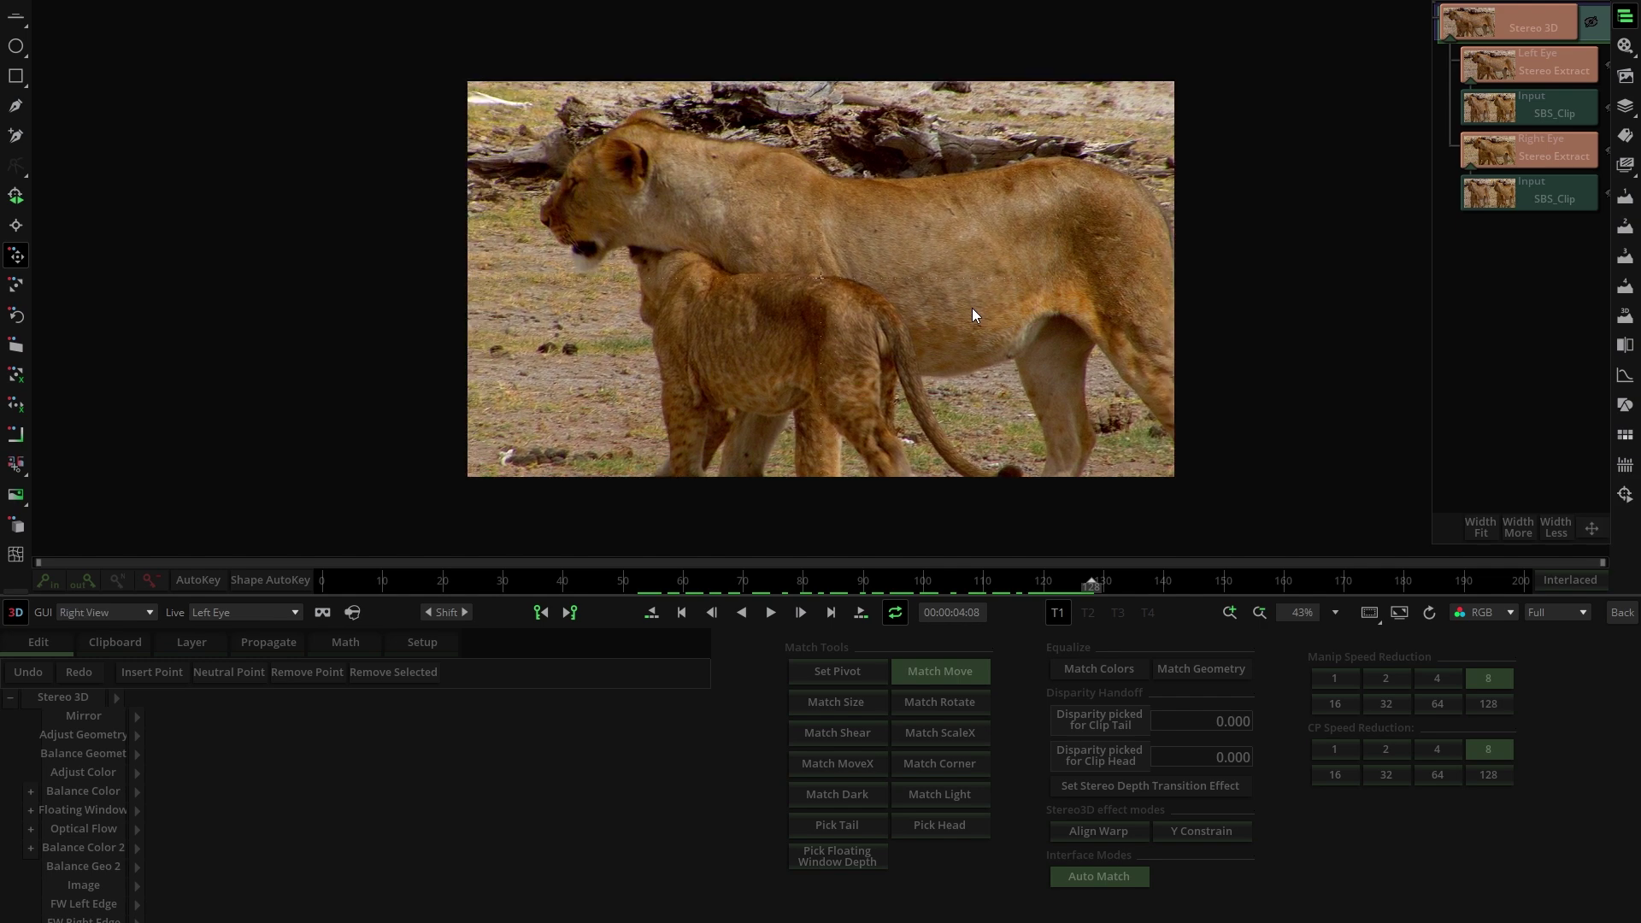
scroll(972, 309, "up", 1)
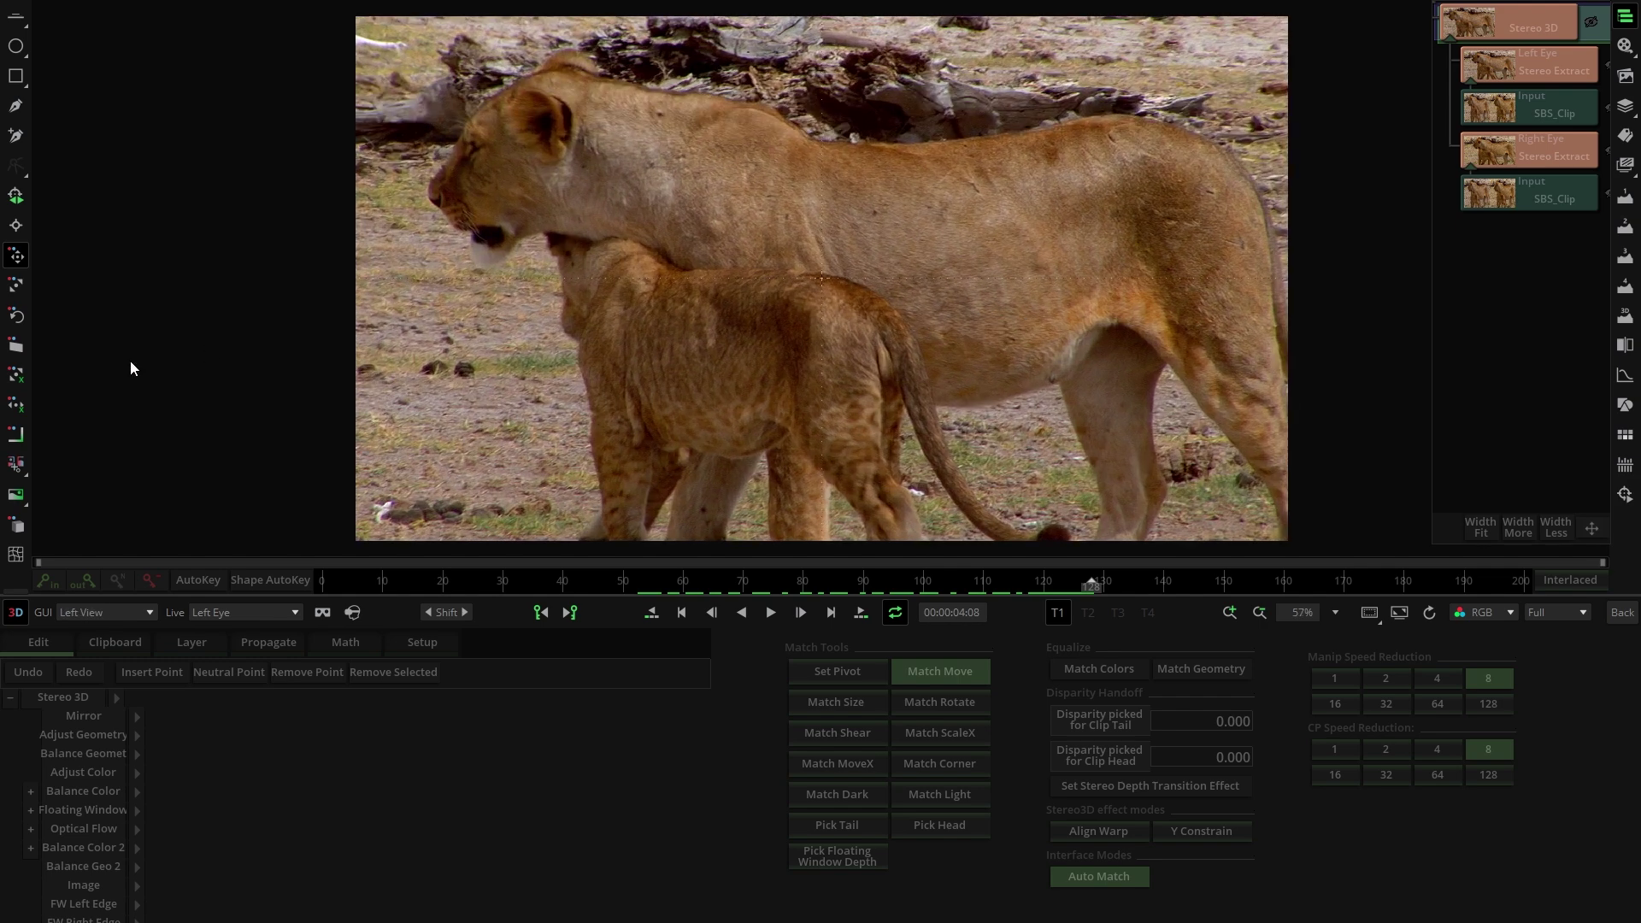
Step: In B&W Anaglyph view, apply Match Geometry to the right eye and check the result
left_click(91, 610)
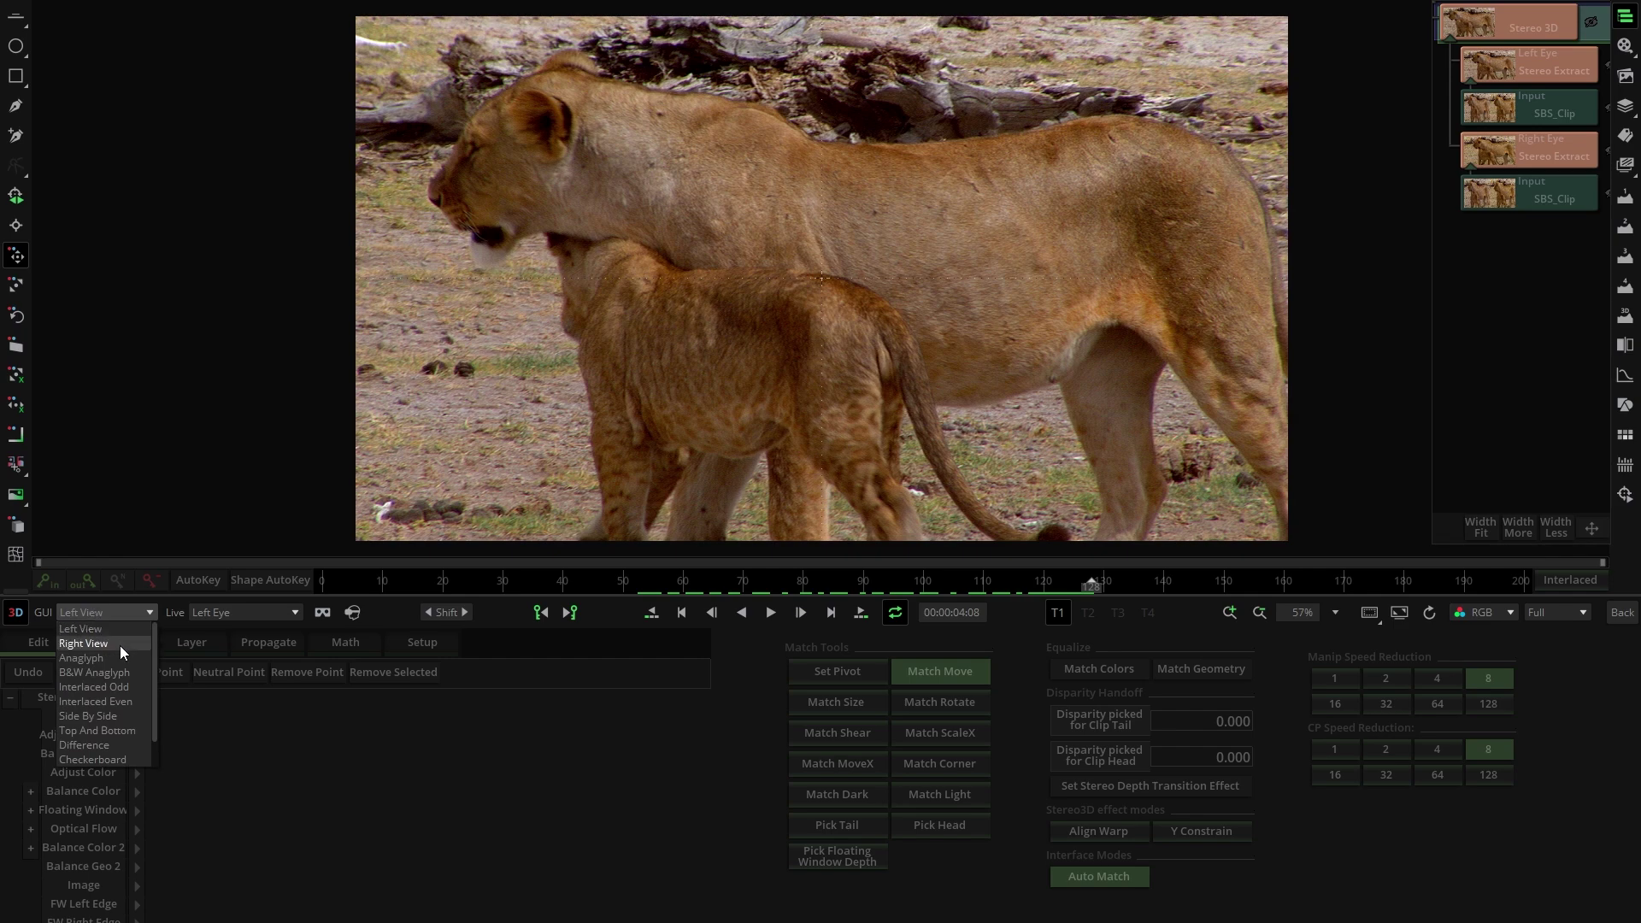
left_click(94, 672)
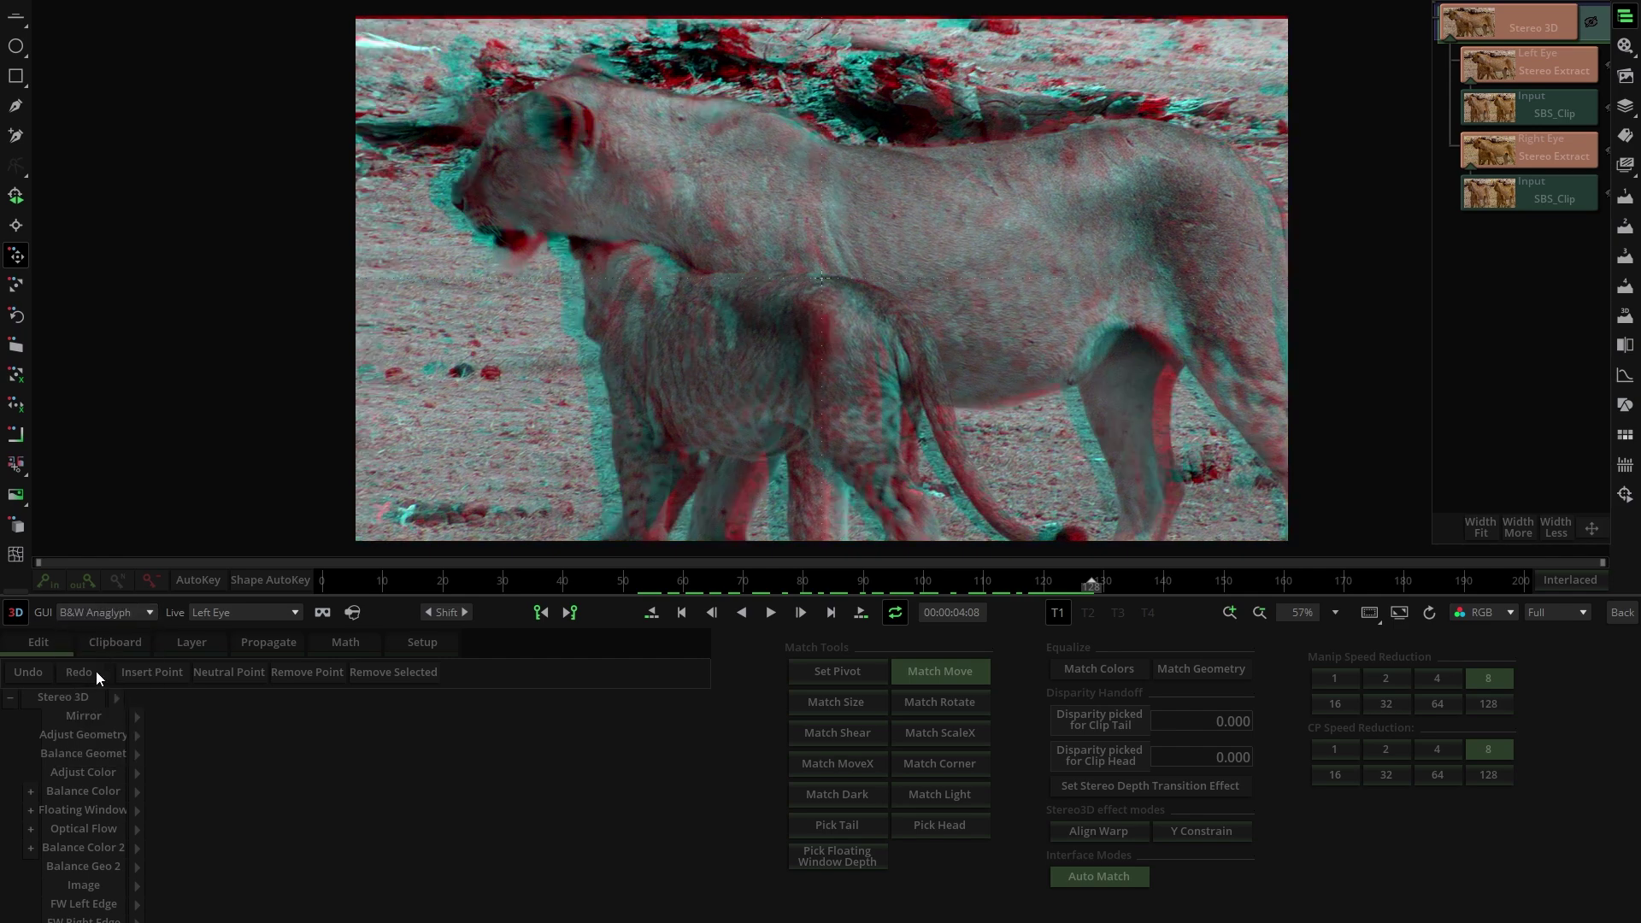
left_click(1197, 668)
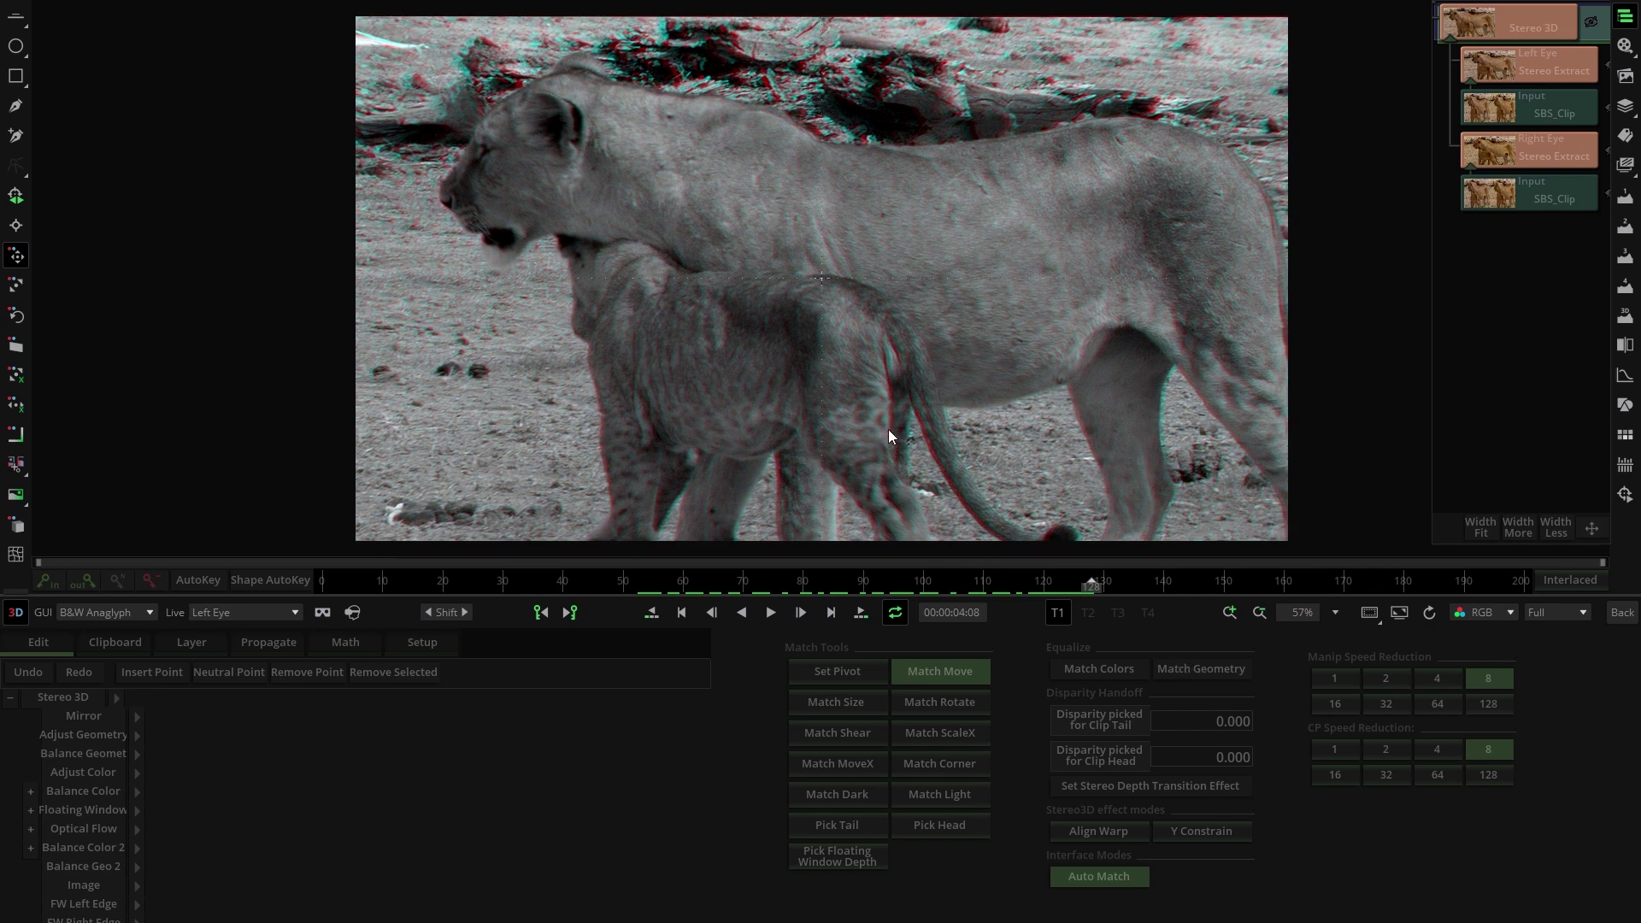
scroll(889, 429, "down", 1)
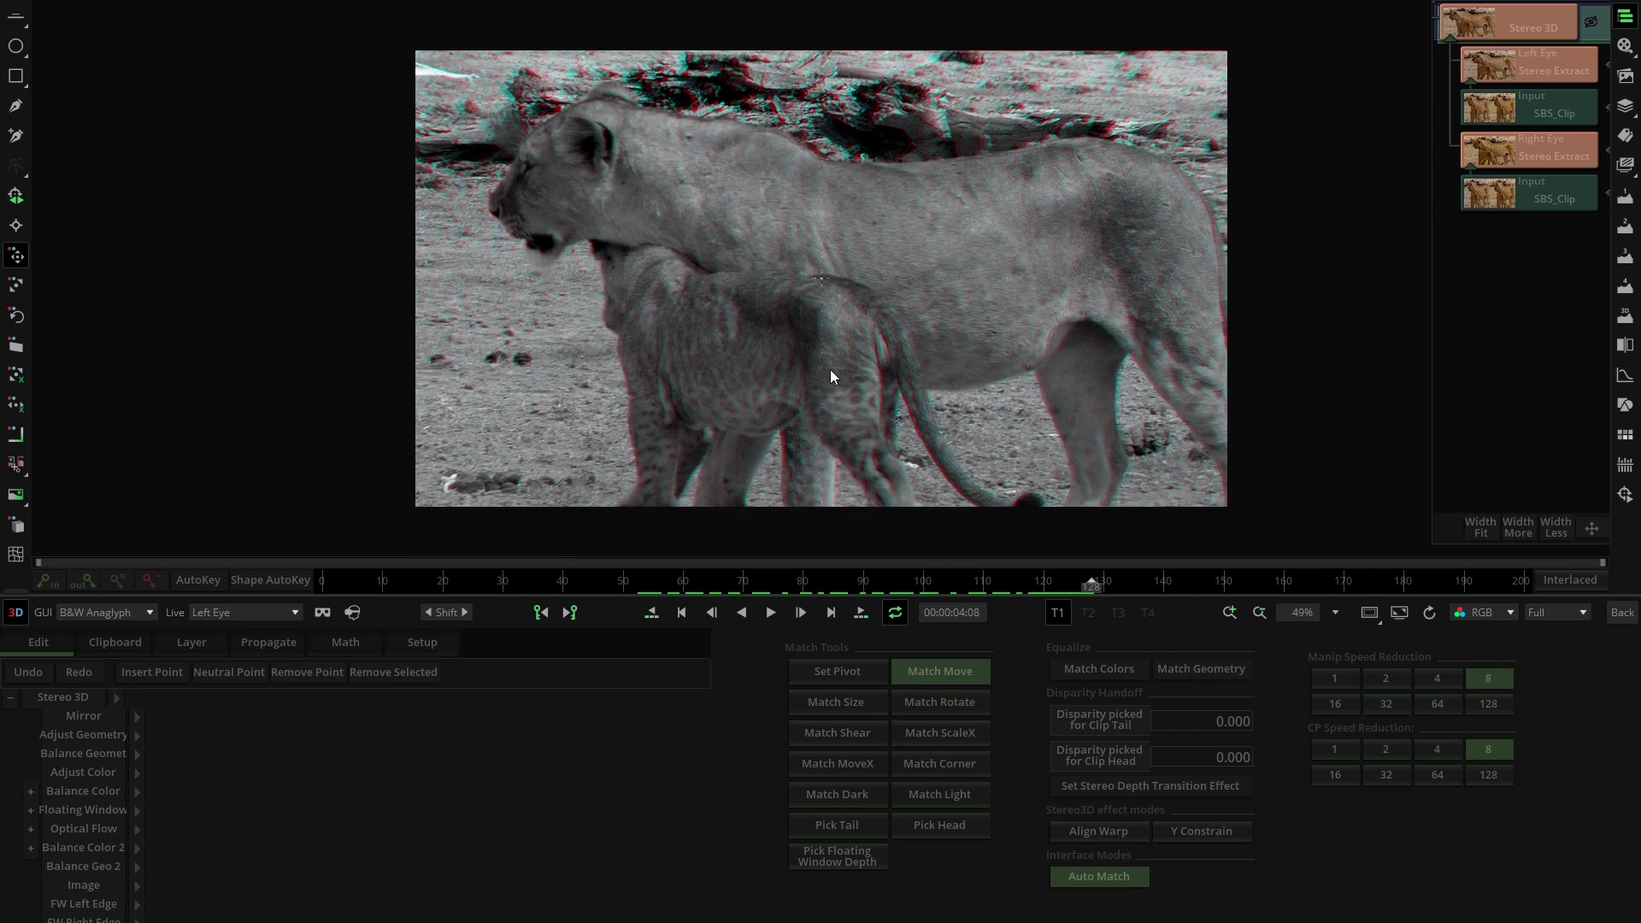
key("r")
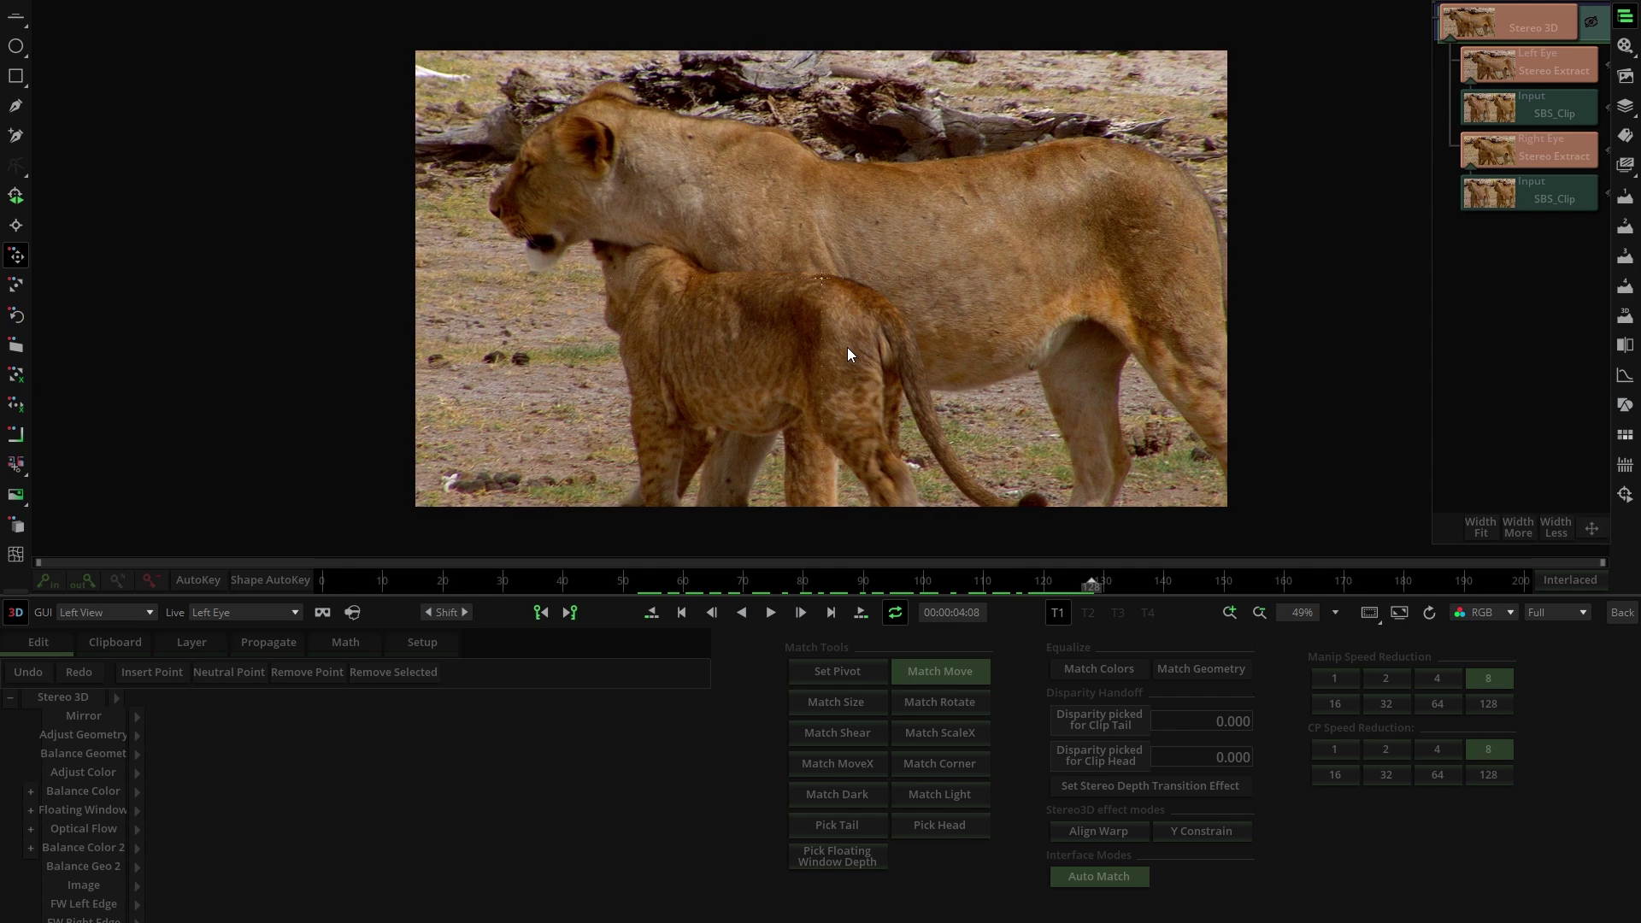
Step: In B&W Anaglyph, use Match MoveX to converge on the background and raise Balance Geometry PosX to 11.317
left_click(82, 608)
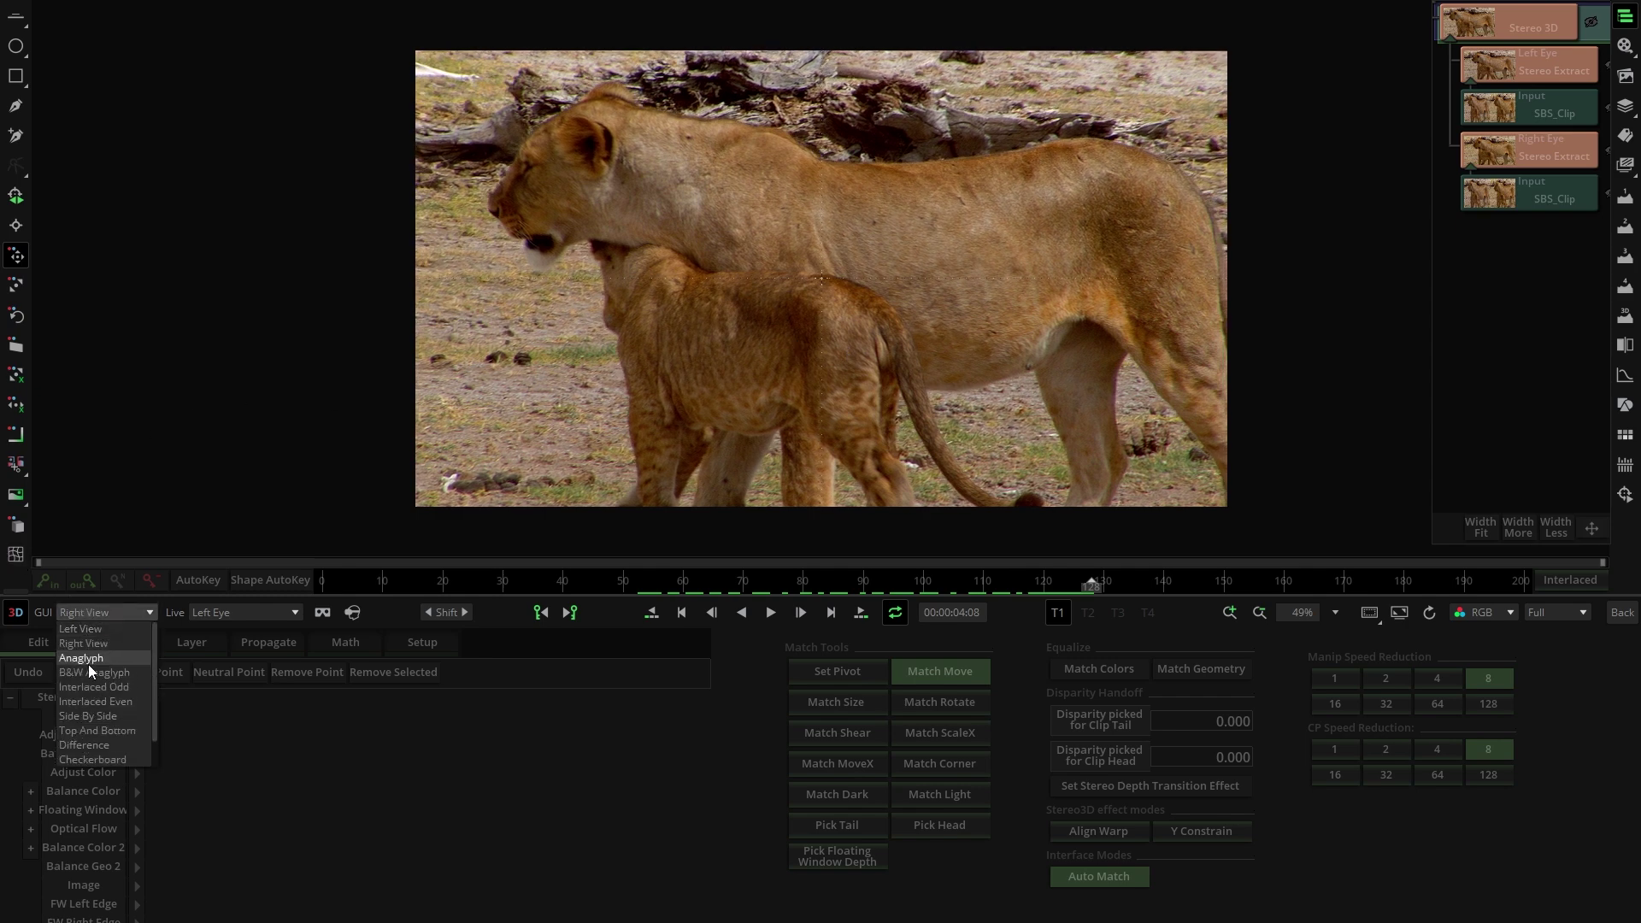
left_click(86, 670)
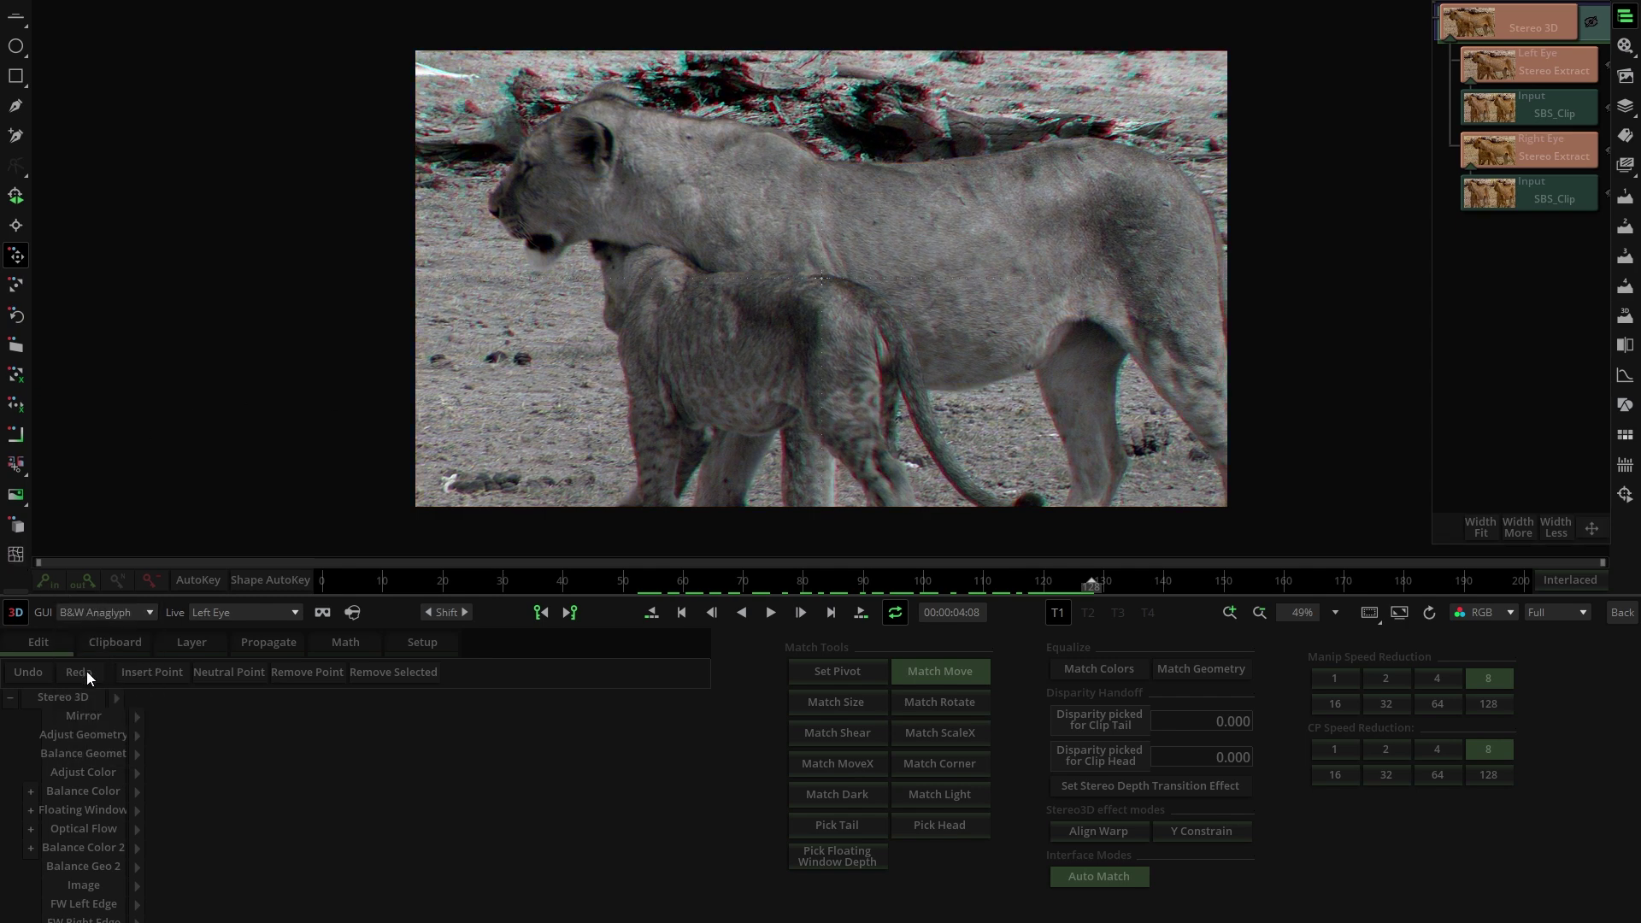
left_click(836, 762)
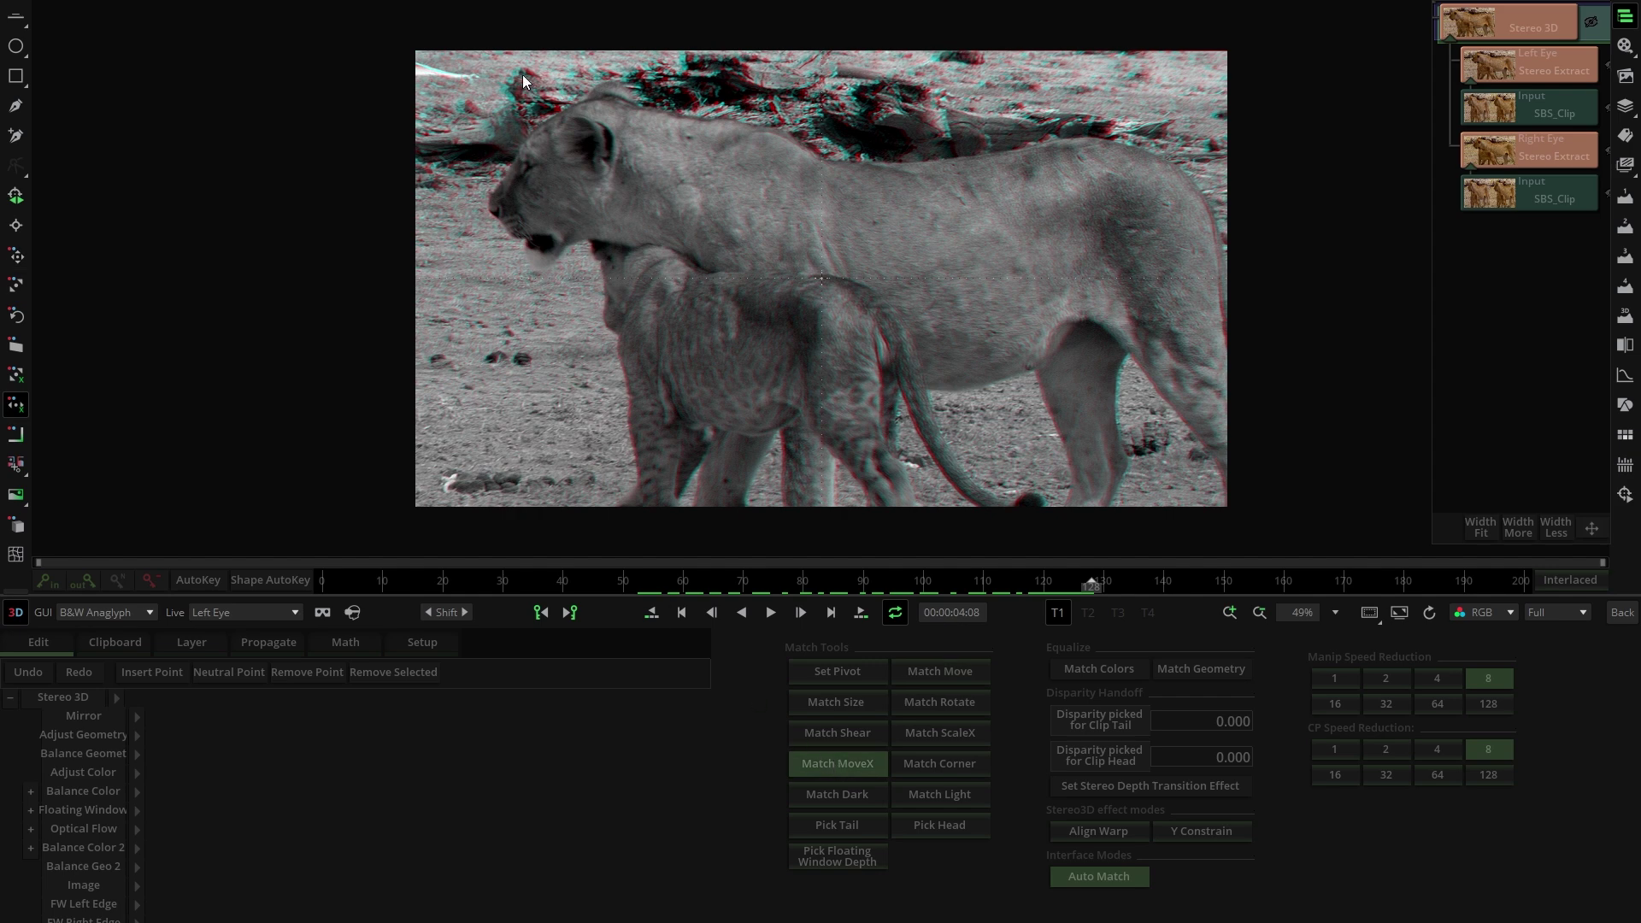
left_click(832, 352)
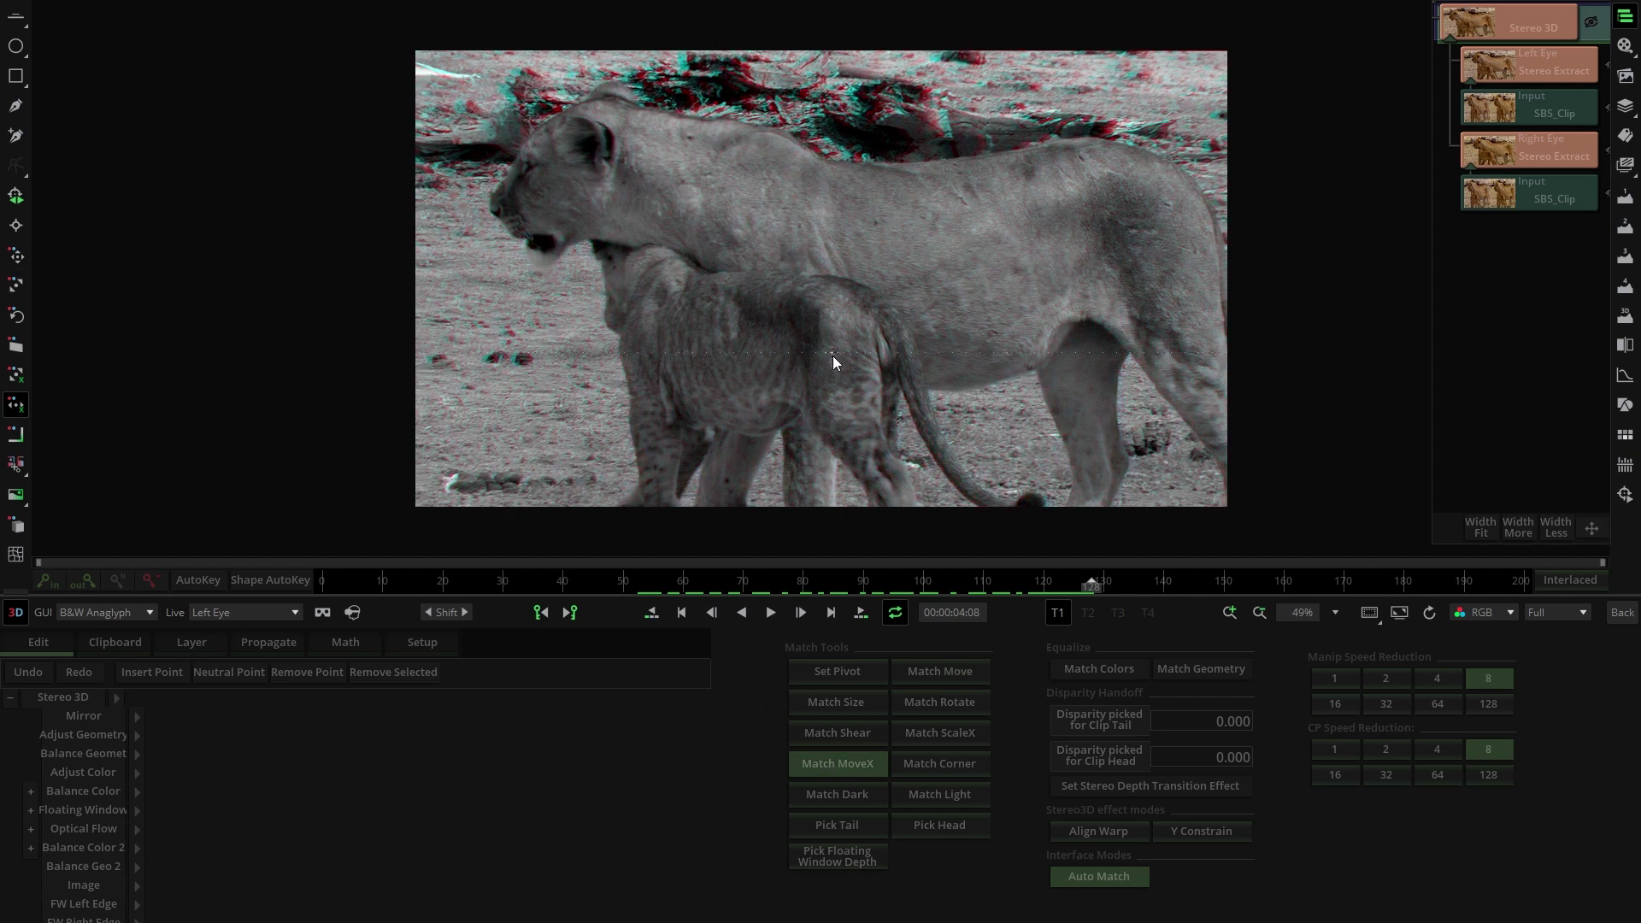
left_click(519, 359)
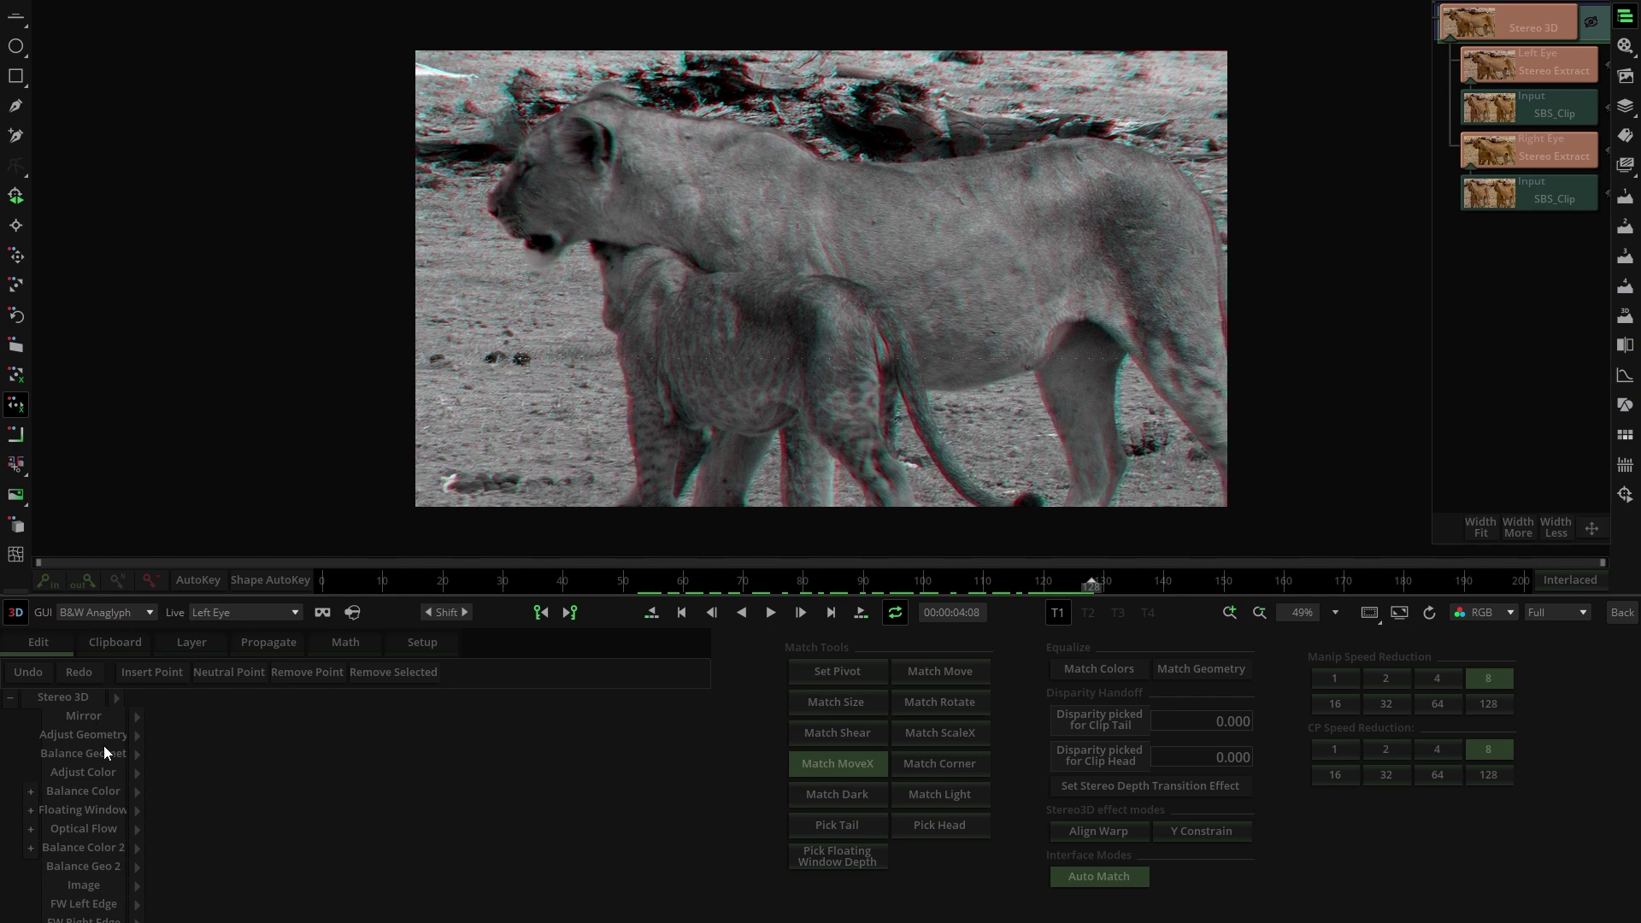
left_click(137, 754)
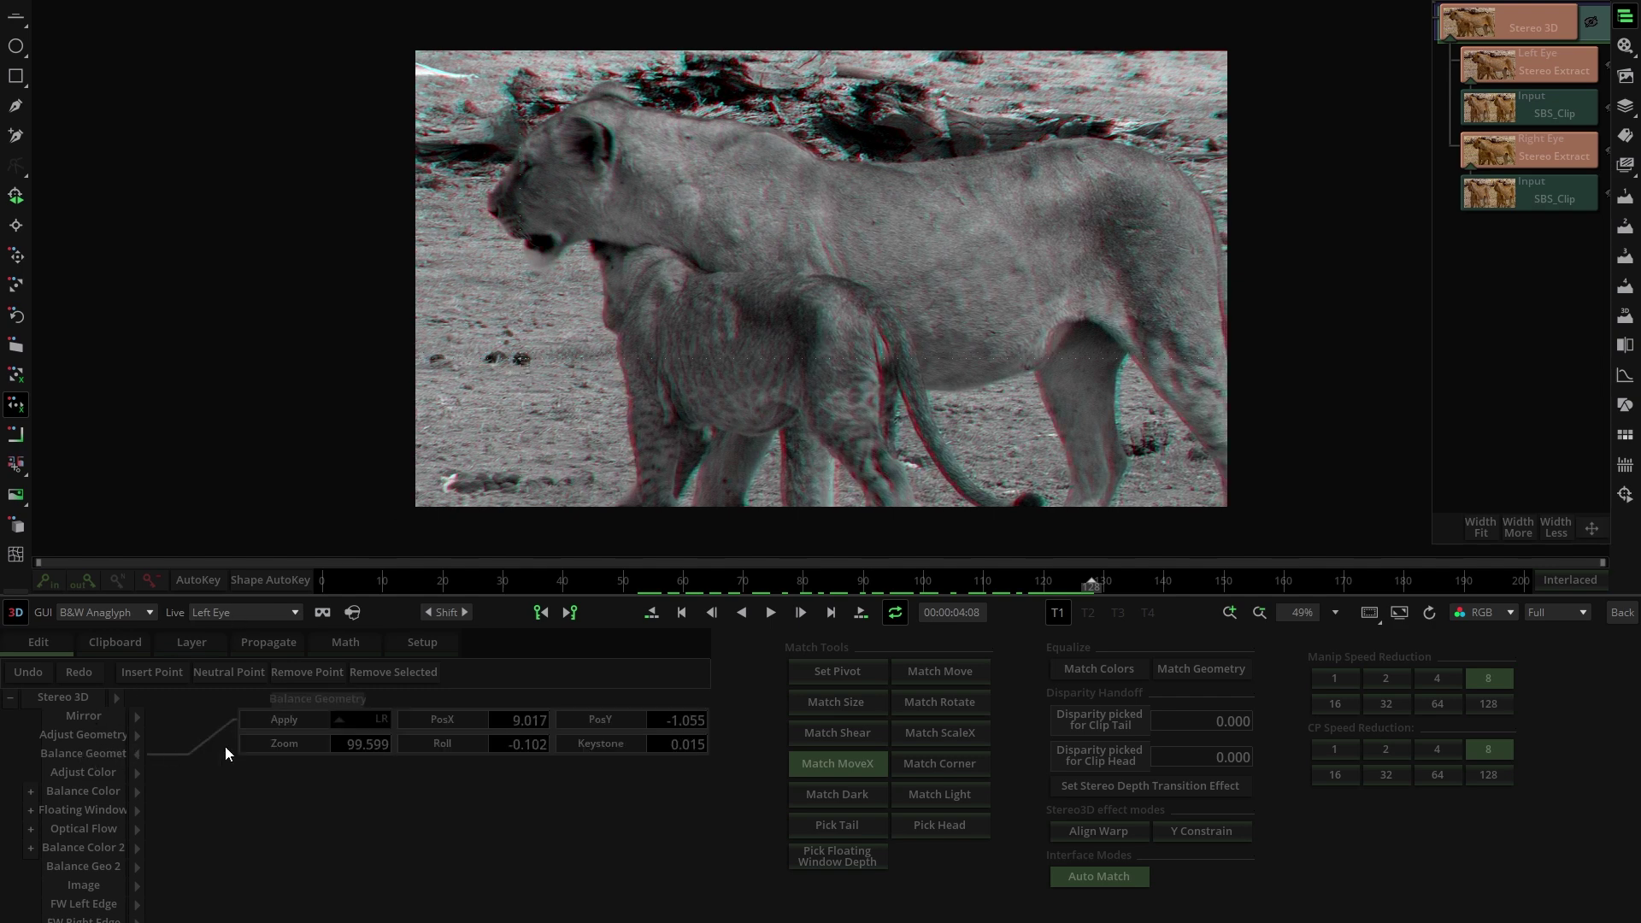
left_click_drag(515, 720, 358, 698)
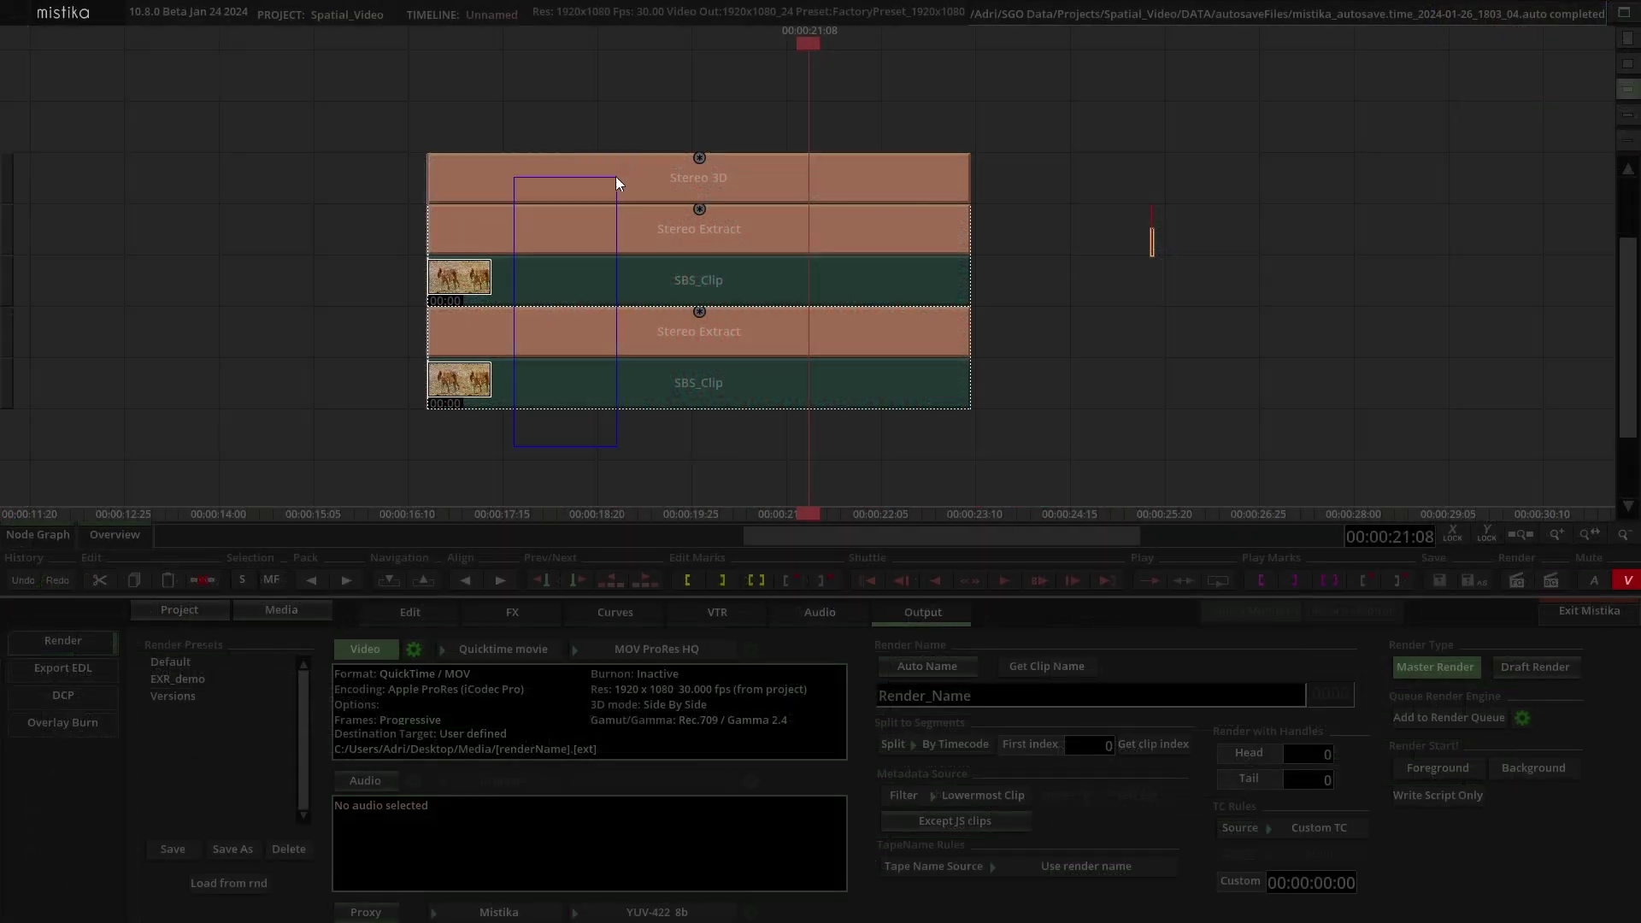
Step: Trim the head and tail of all five lion clips in the stack
left_click_drag(616, 176, 613, 178)
left_click_drag(448, 184, 560, 186)
left_click_drag(977, 164, 890, 173)
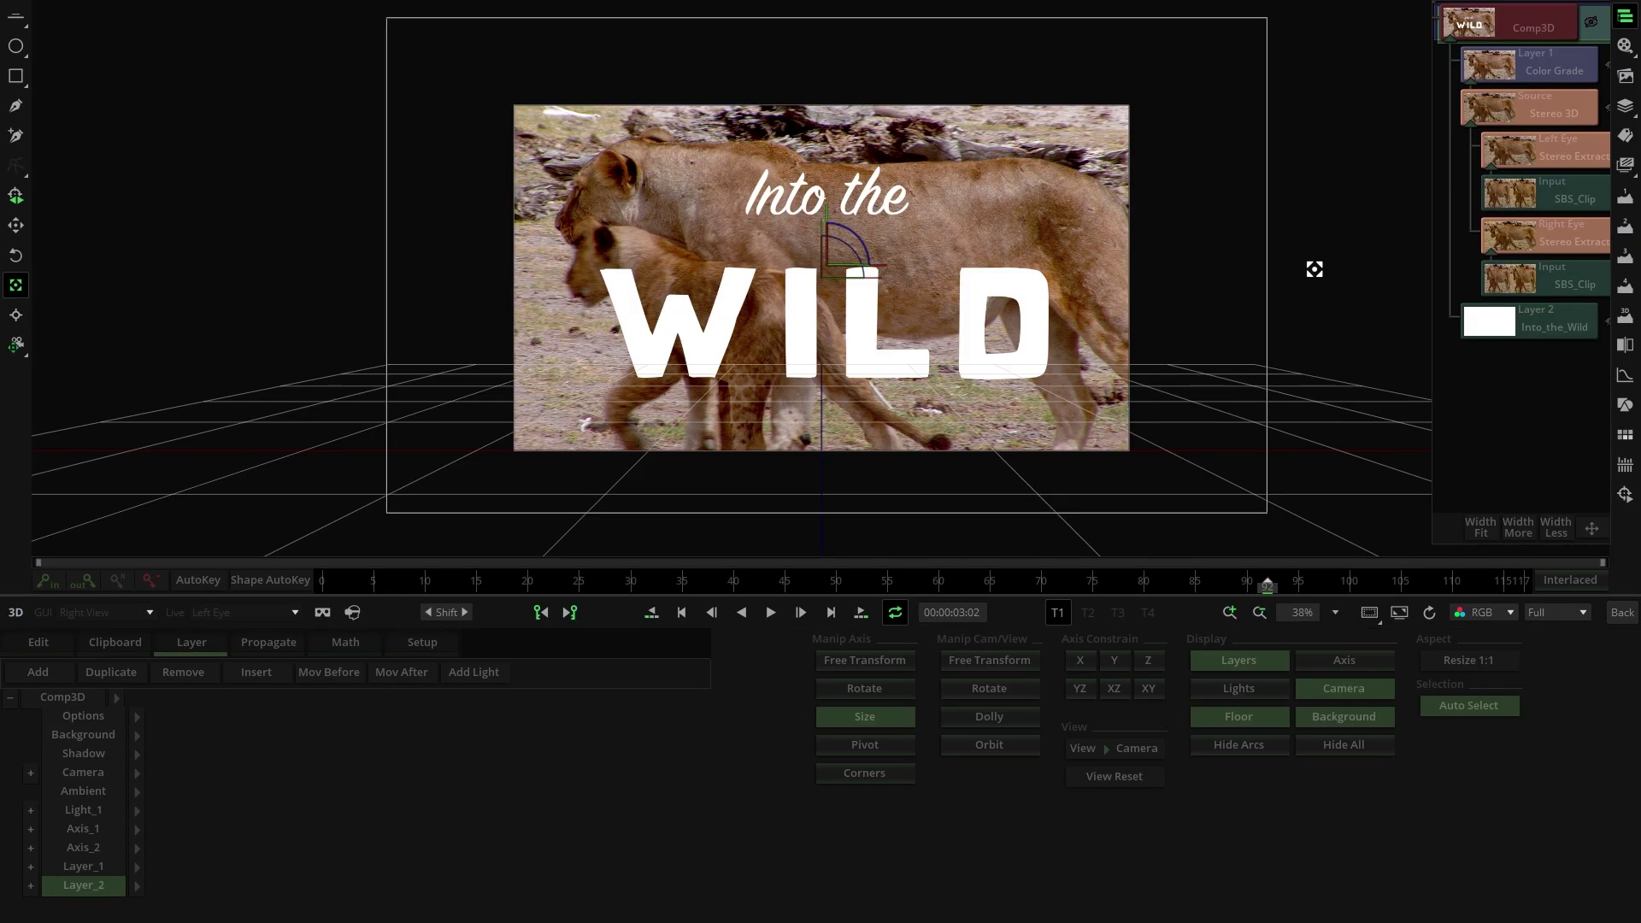
Step: Shrink the 'Into the WILD' title layer and reposition it with Free Transform
left_click_drag(956, 292, 912, 298)
left_click(885, 655)
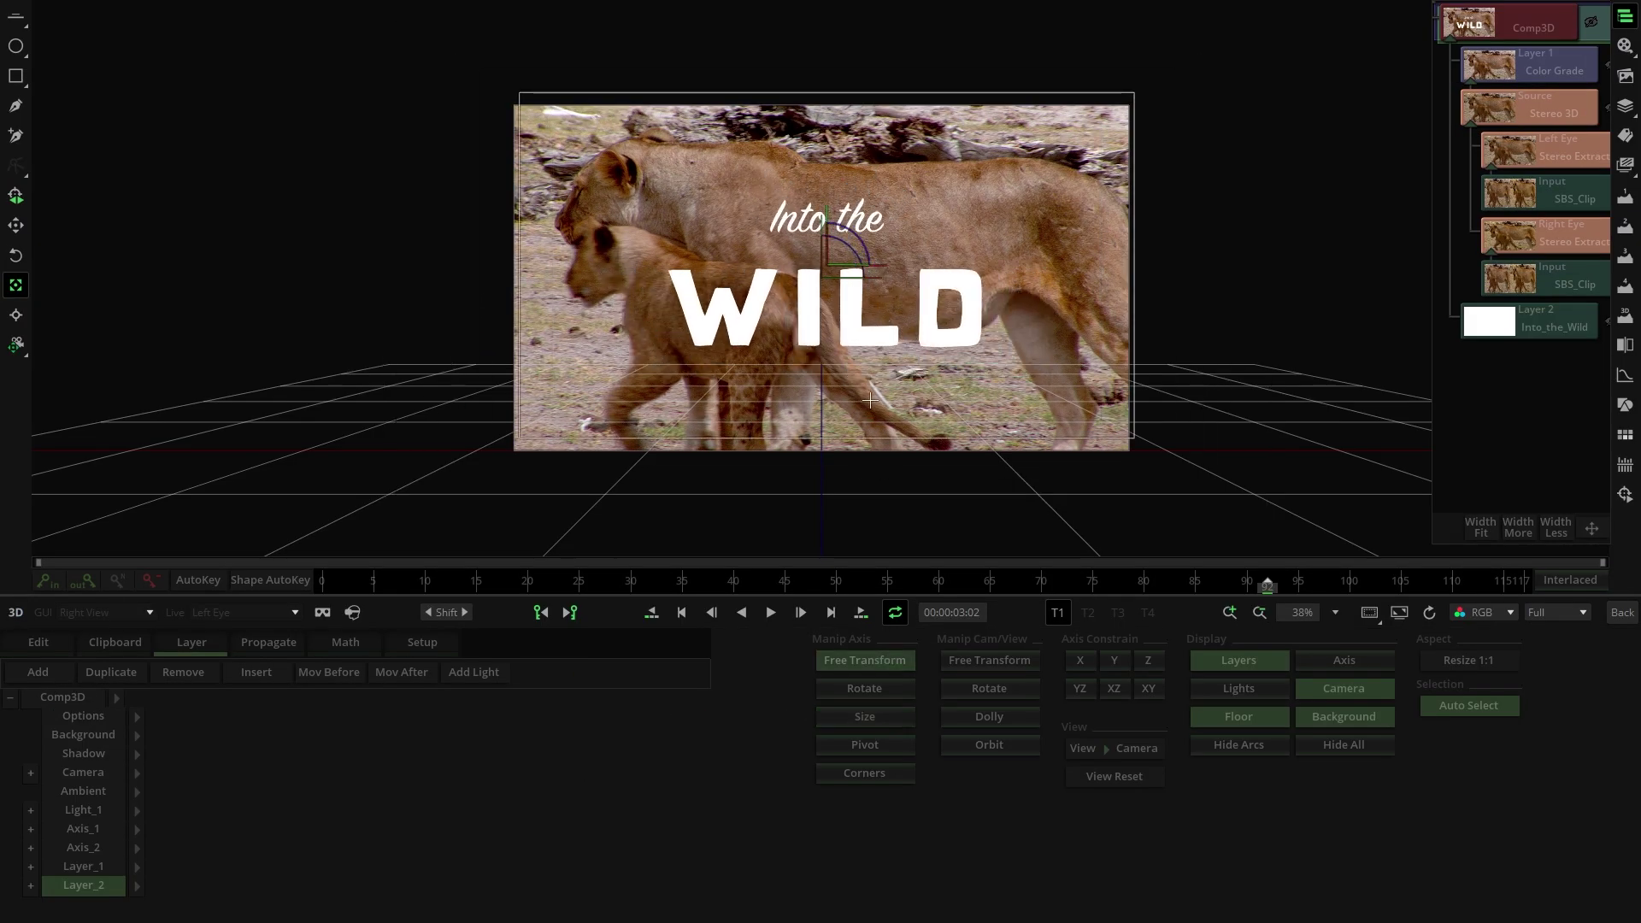
left_click_drag(870, 404, 868, 414)
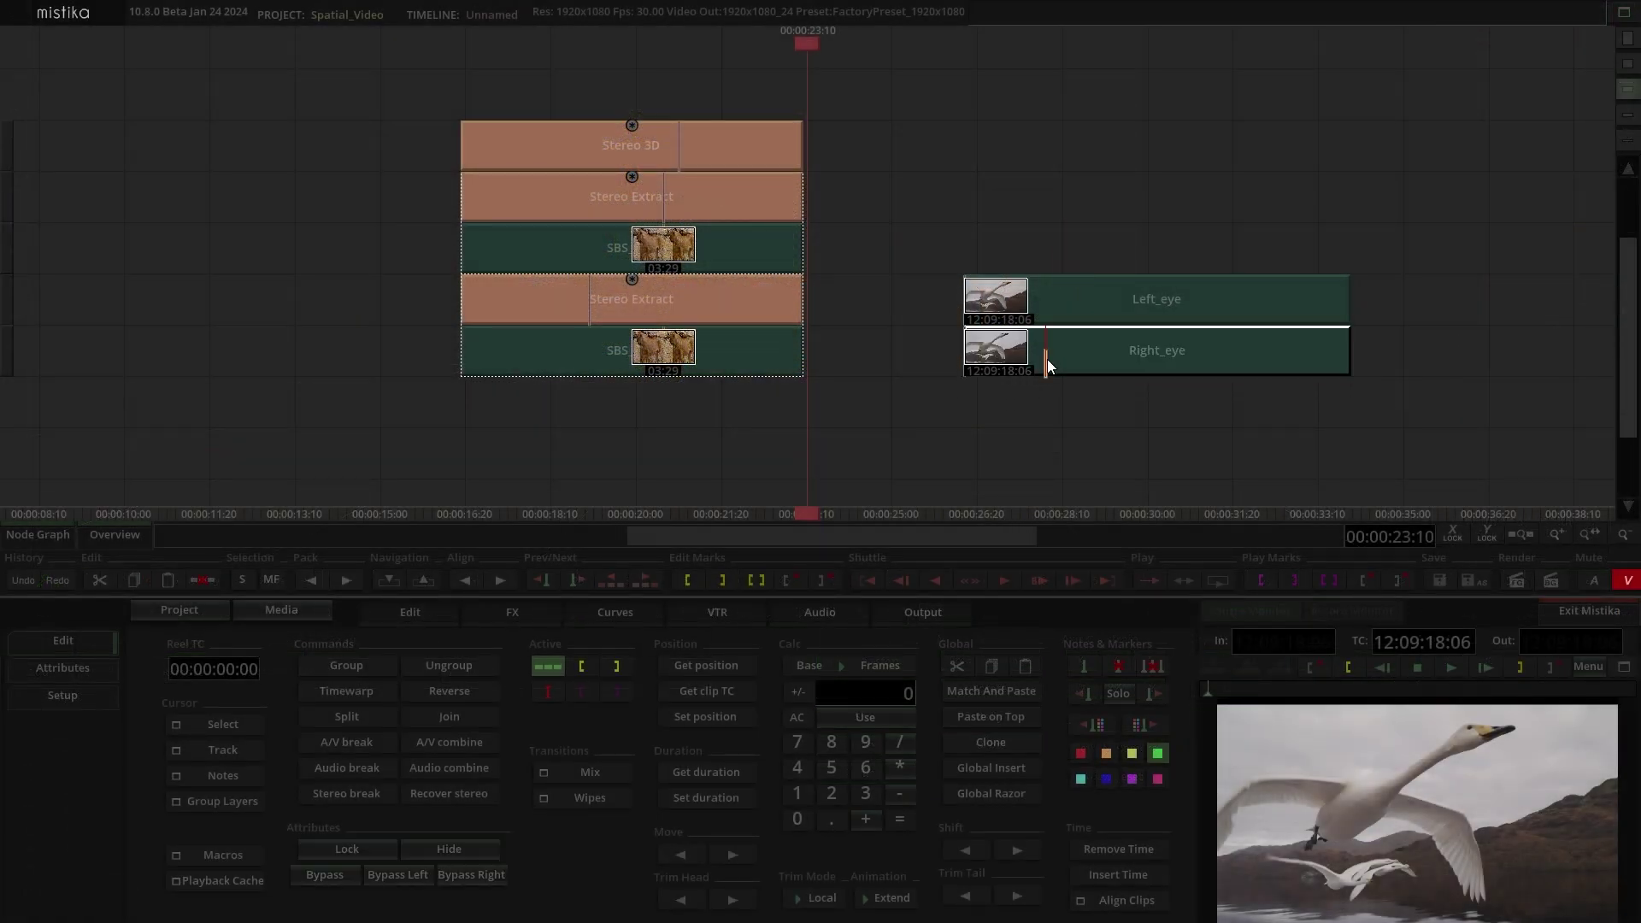
Step: Add a Stereo 3D effect over the swan Left_eye and Right_eye clips
left_click(1064, 291)
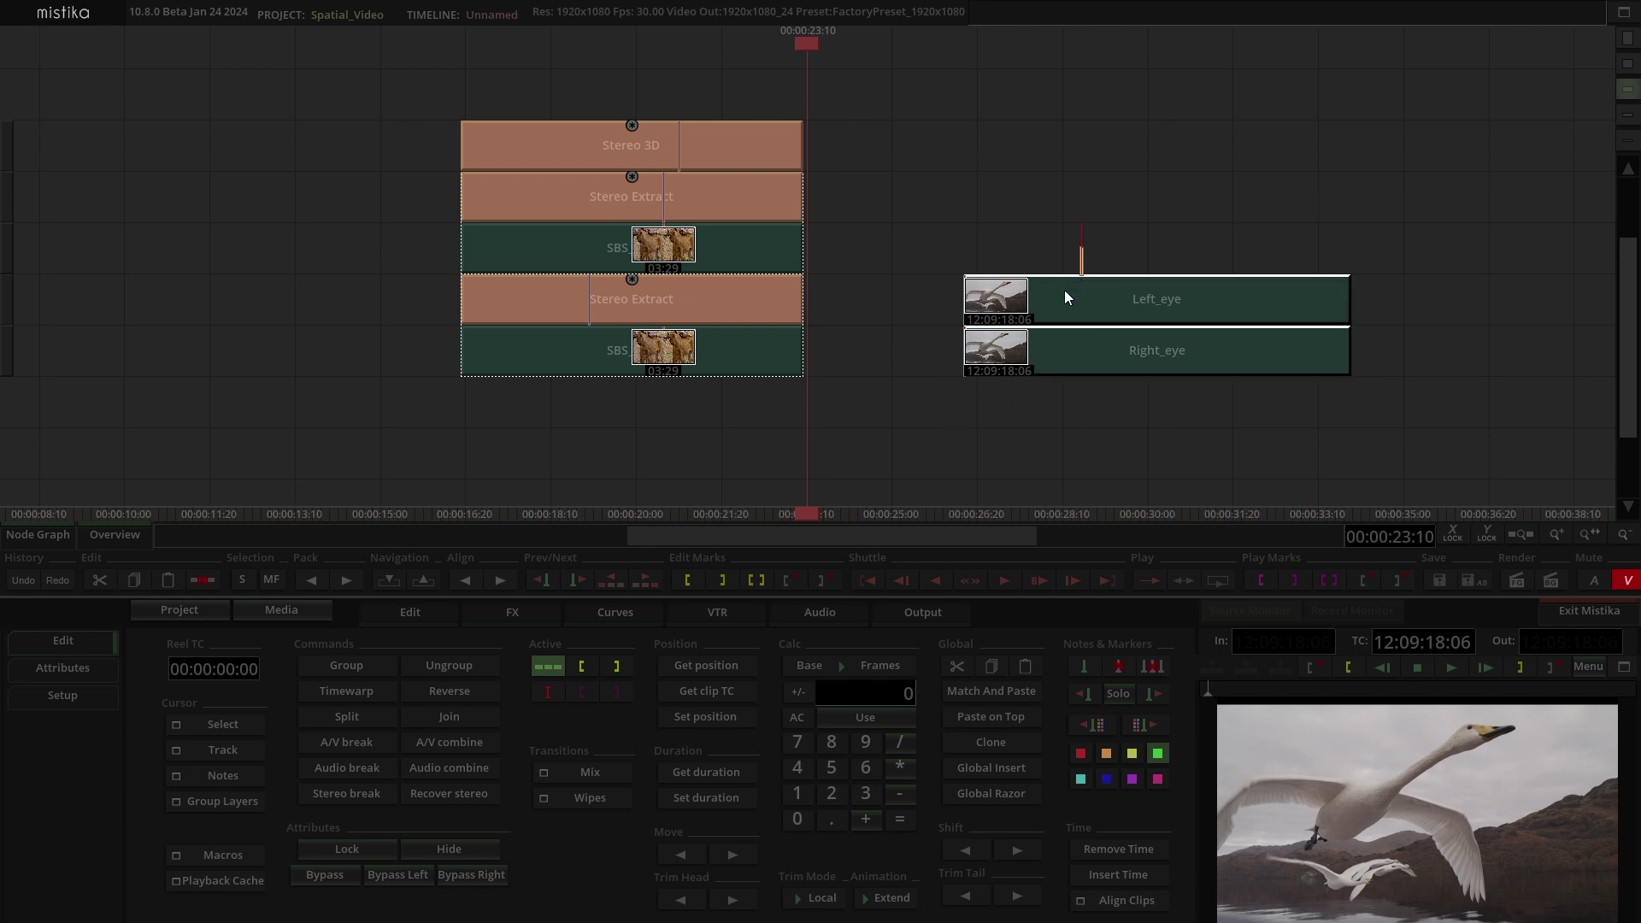
left_click(532, 609)
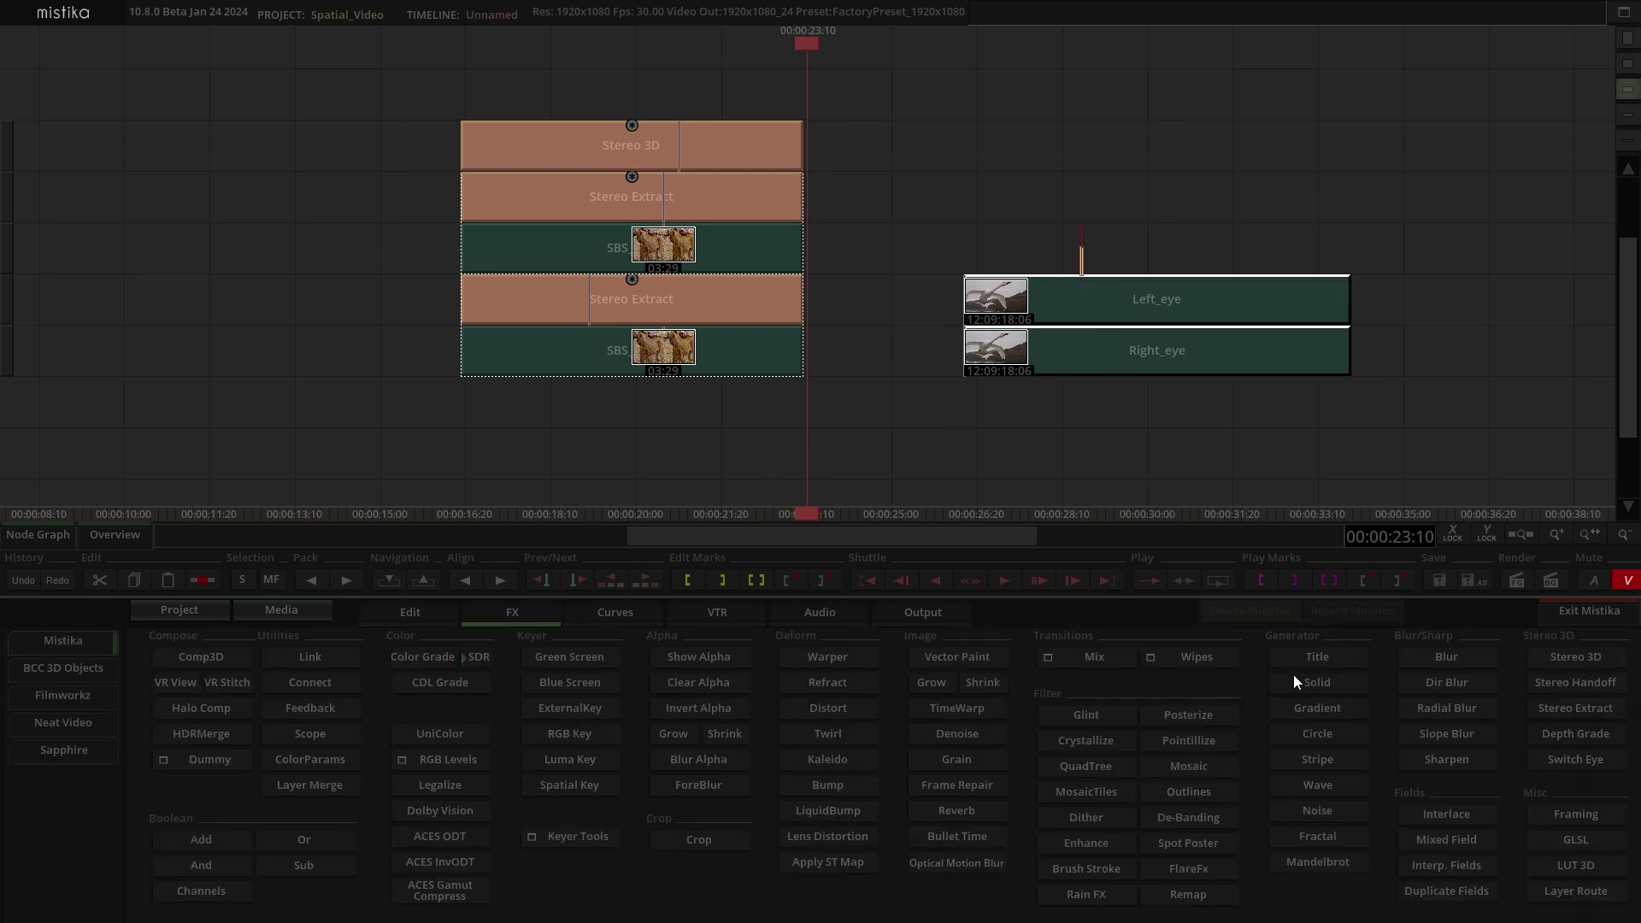
left_click(1553, 658)
left_click(1260, 446)
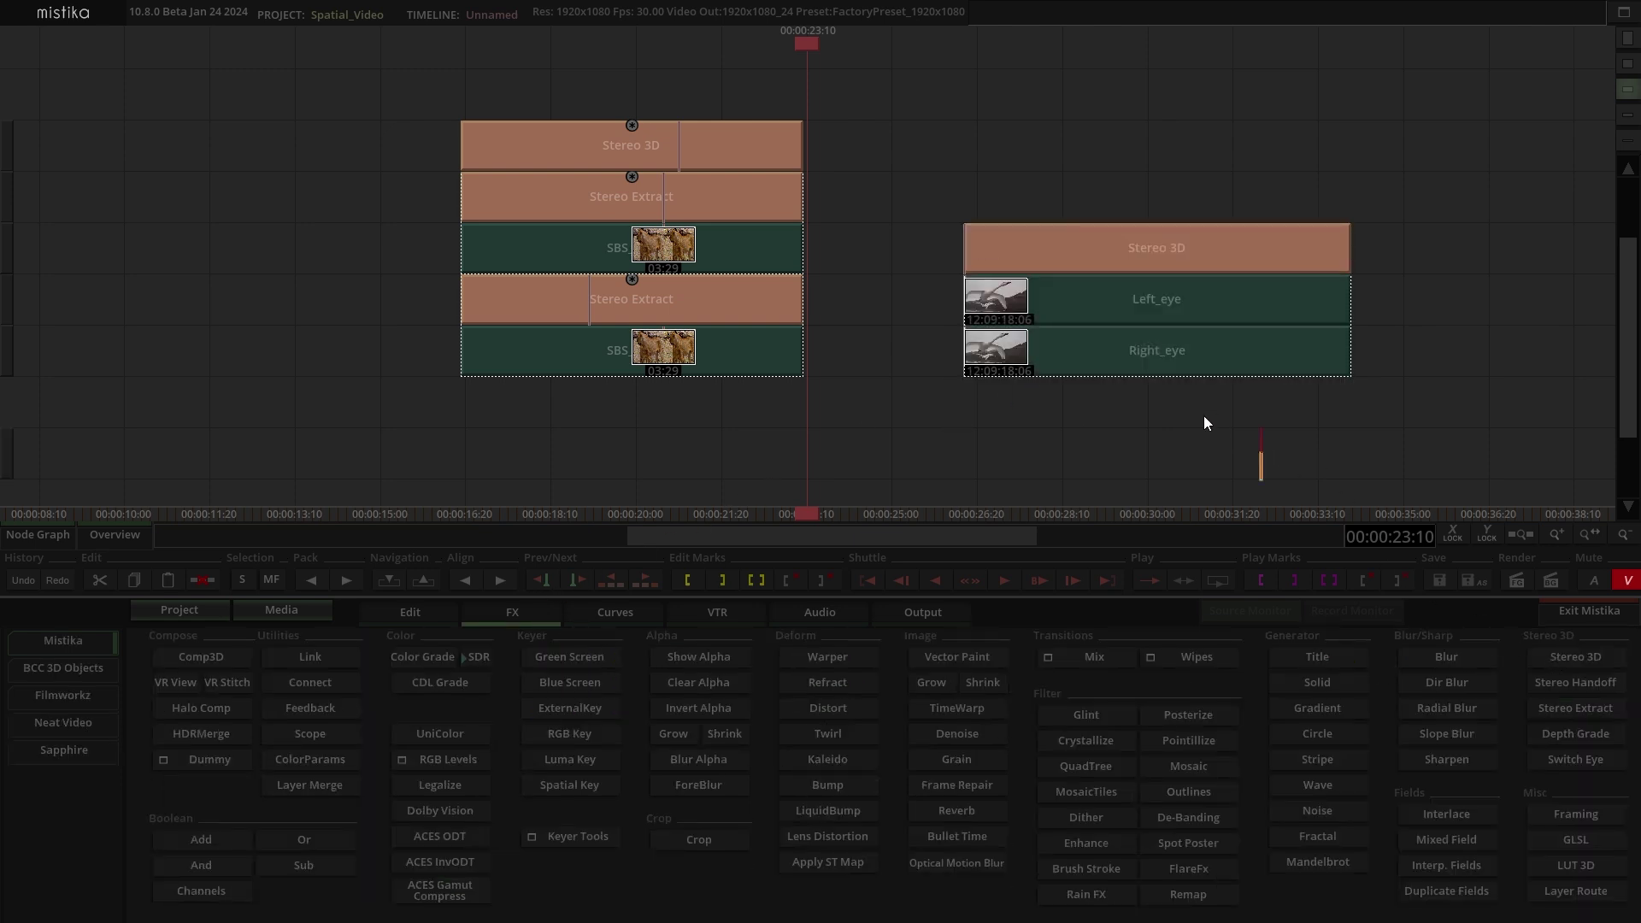
Step: In the swan Stereo 3D effect, compare left, right and anaglyph views, then run Match Geometry
double_click(1125, 243)
key("1")
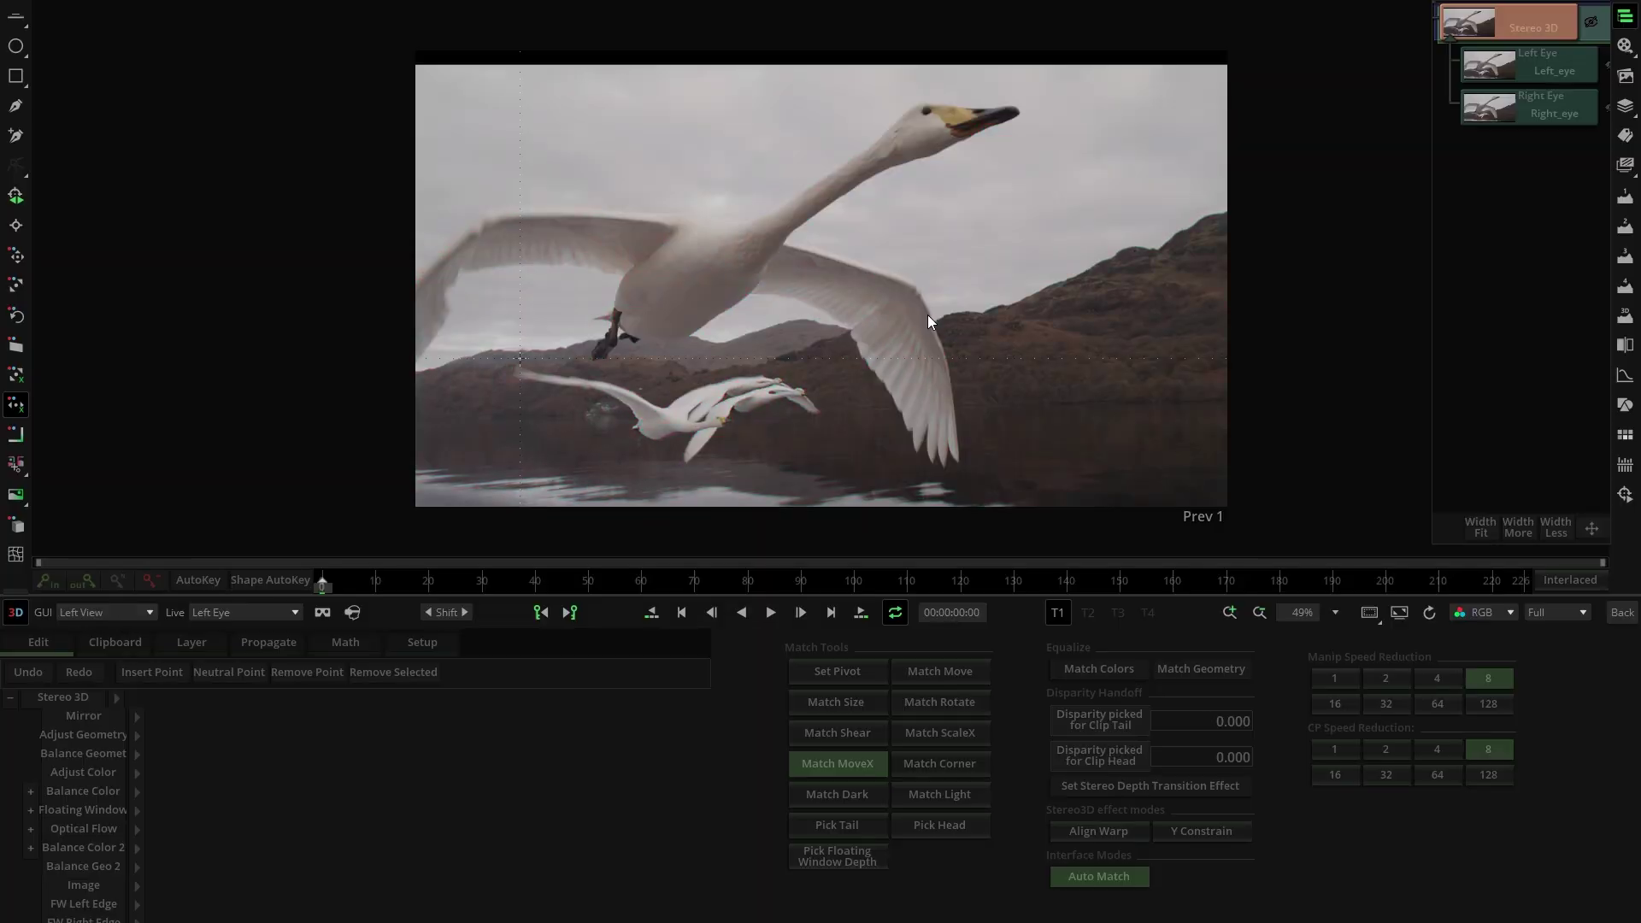
key("2")
key("1")
key("2")
key("3")
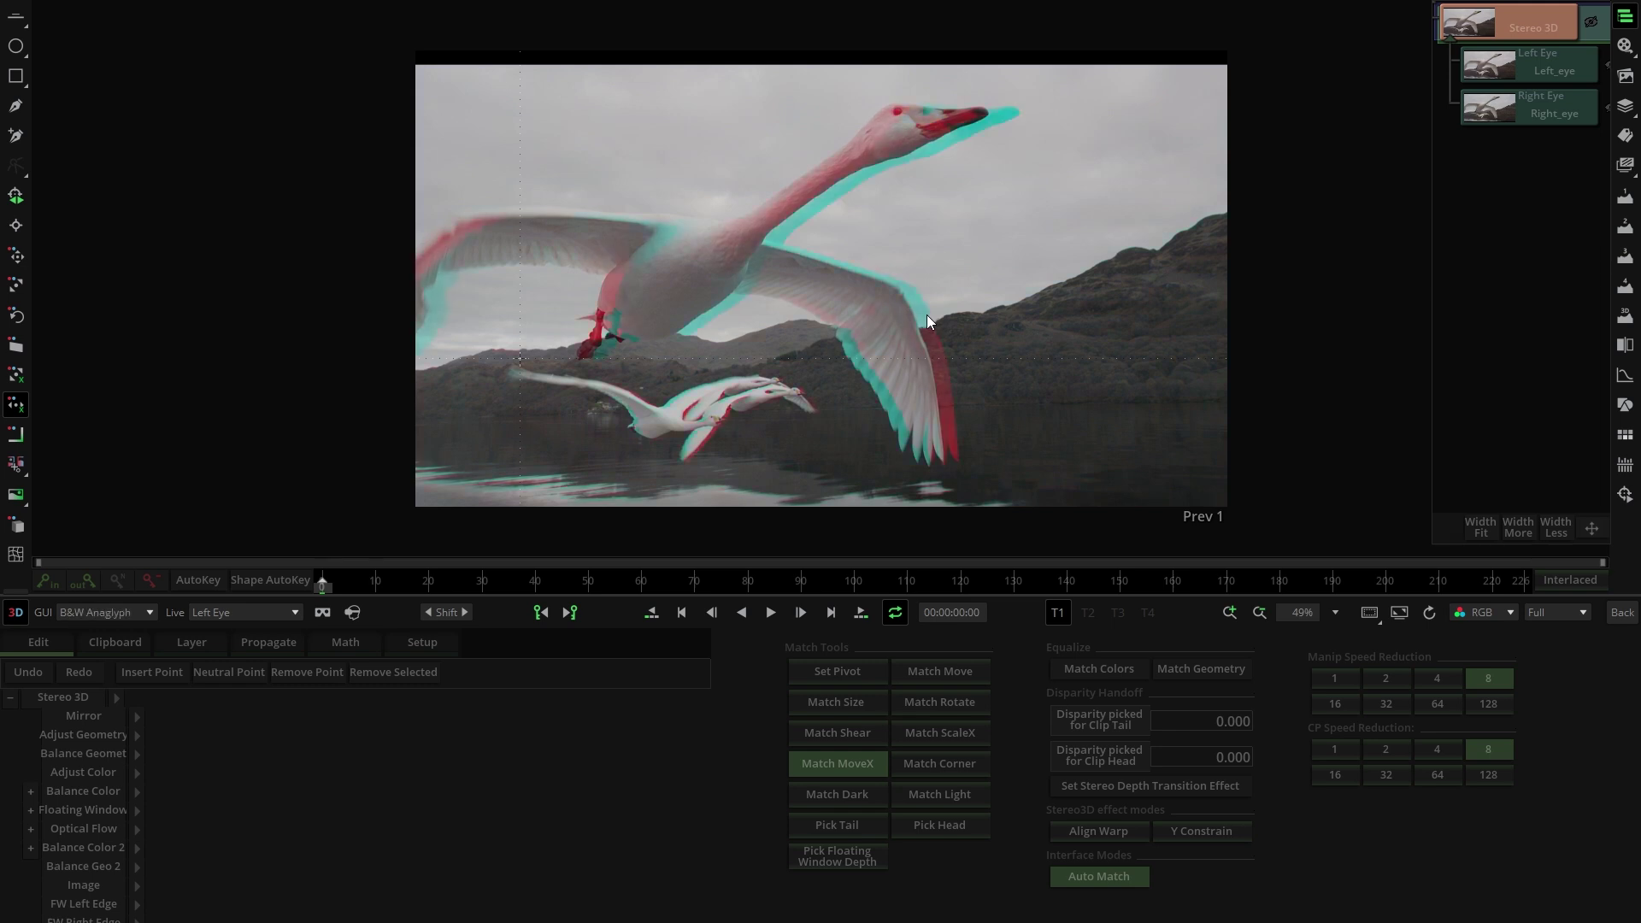
left_click(1205, 669)
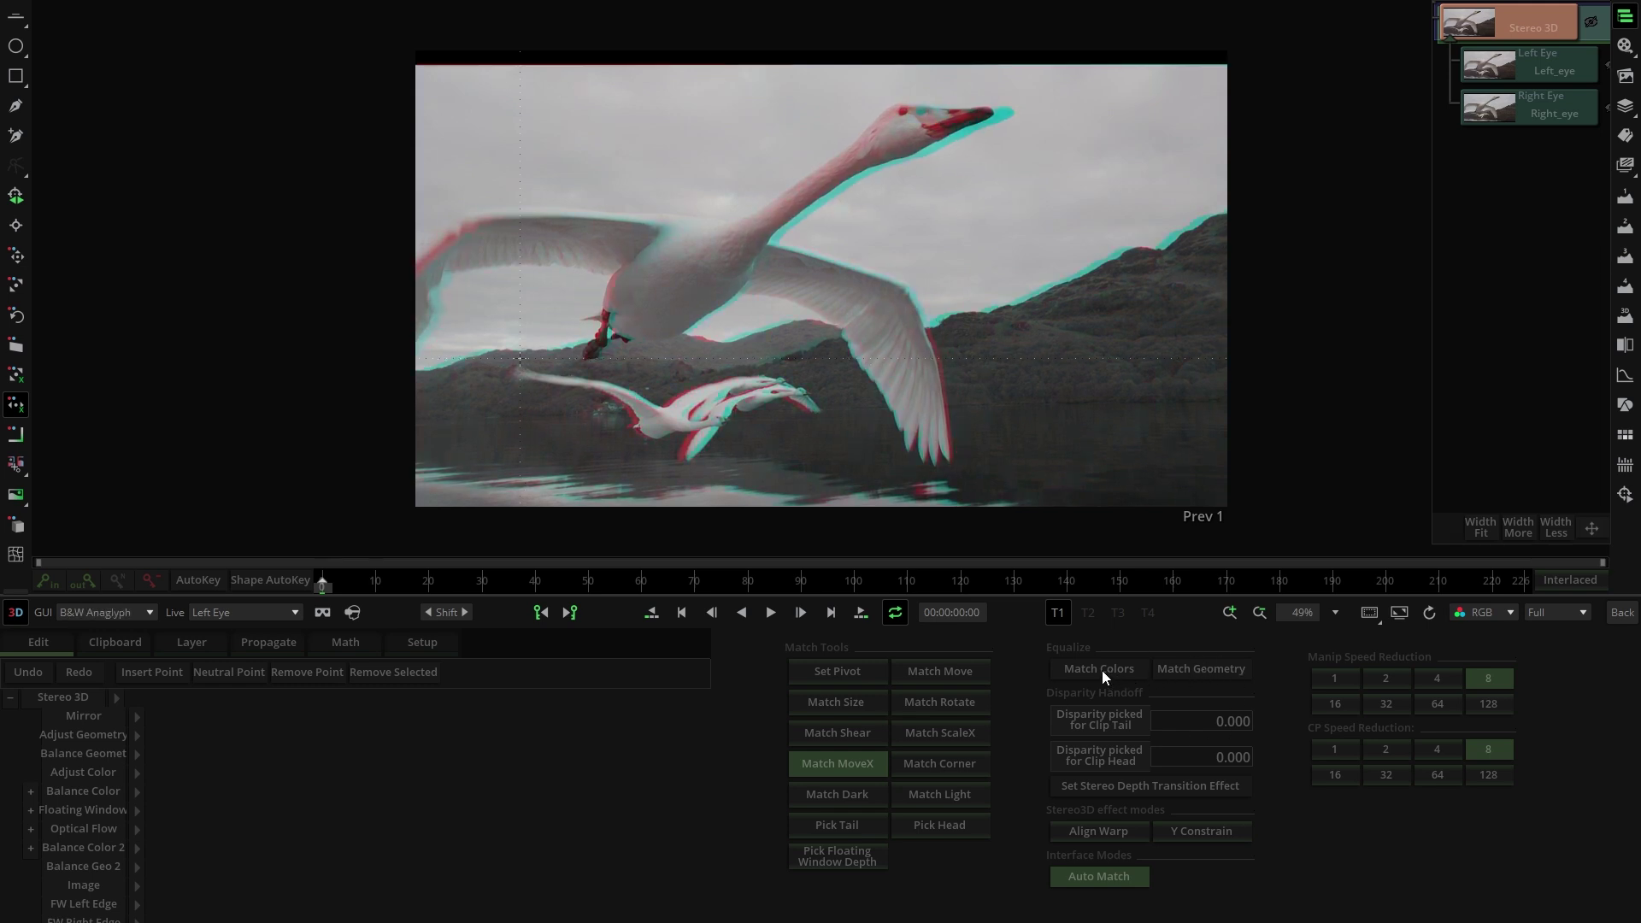
key("2")
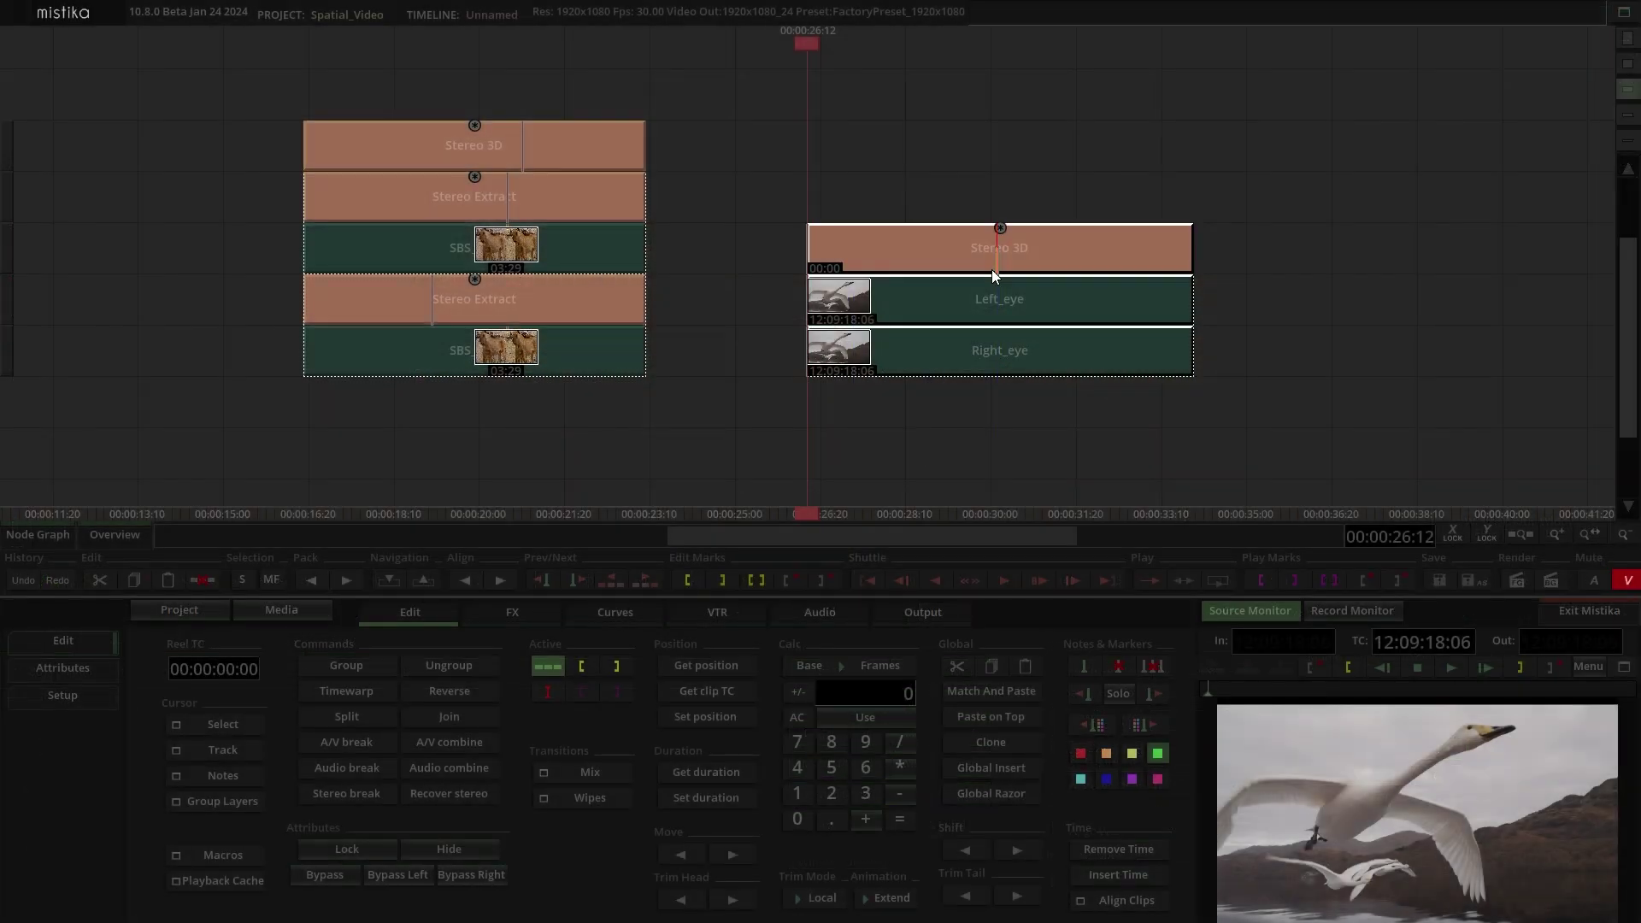
Step: Move the swan stereo group beside the lion group and mark in/out around both
left_click_drag(994, 273, 833, 167)
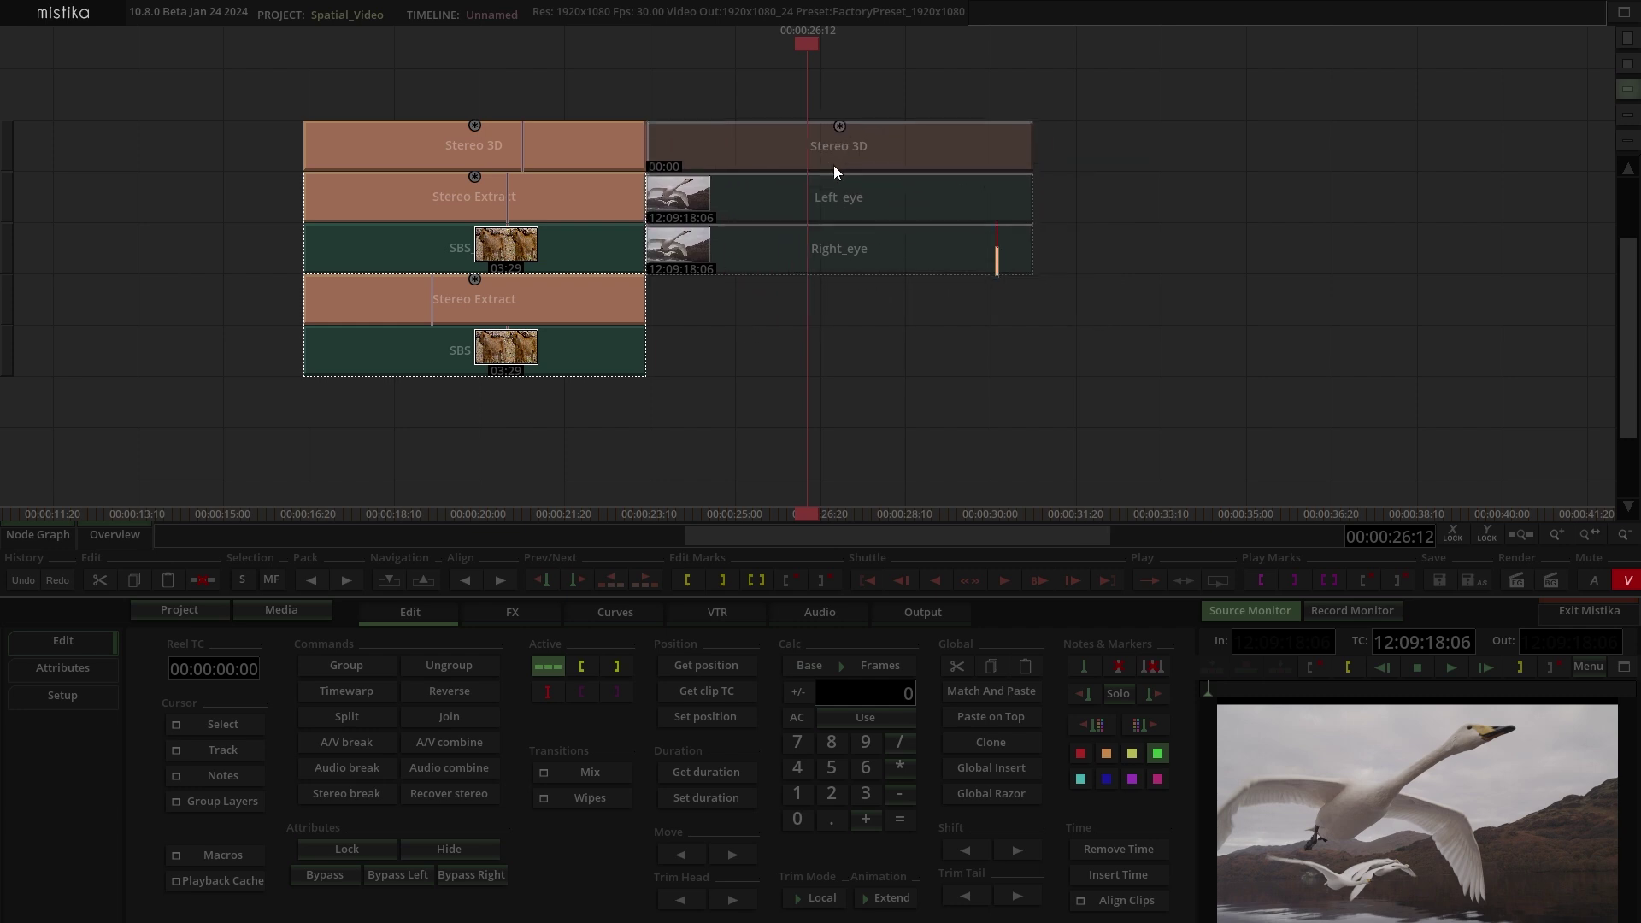
left_click_drag(1209, 445, 423, 138)
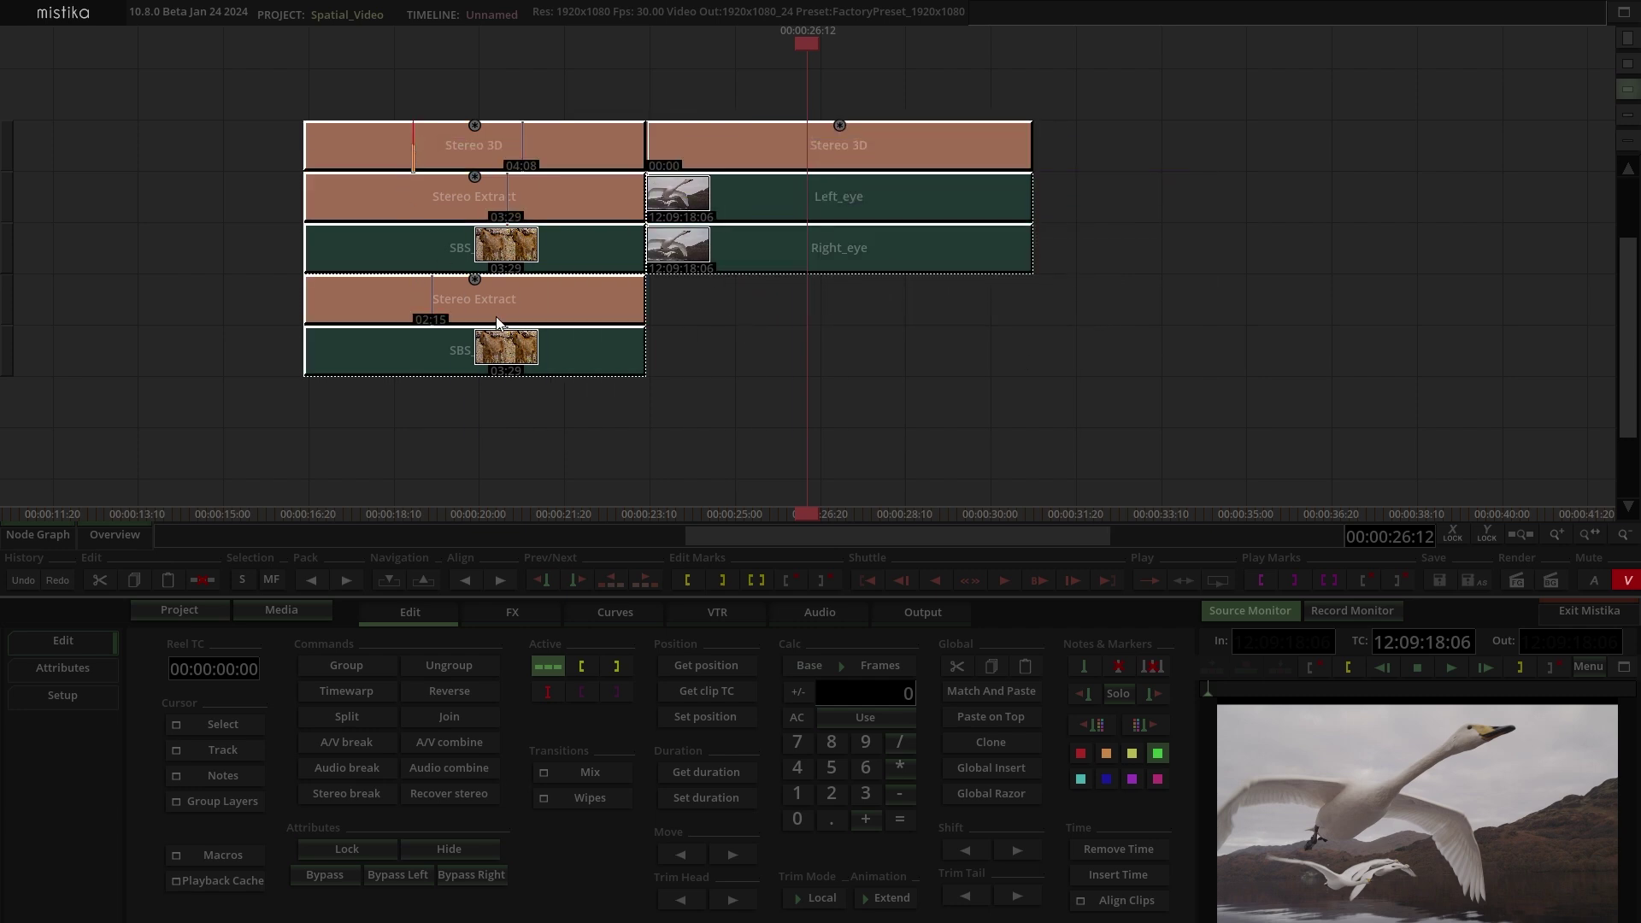
left_click(757, 581)
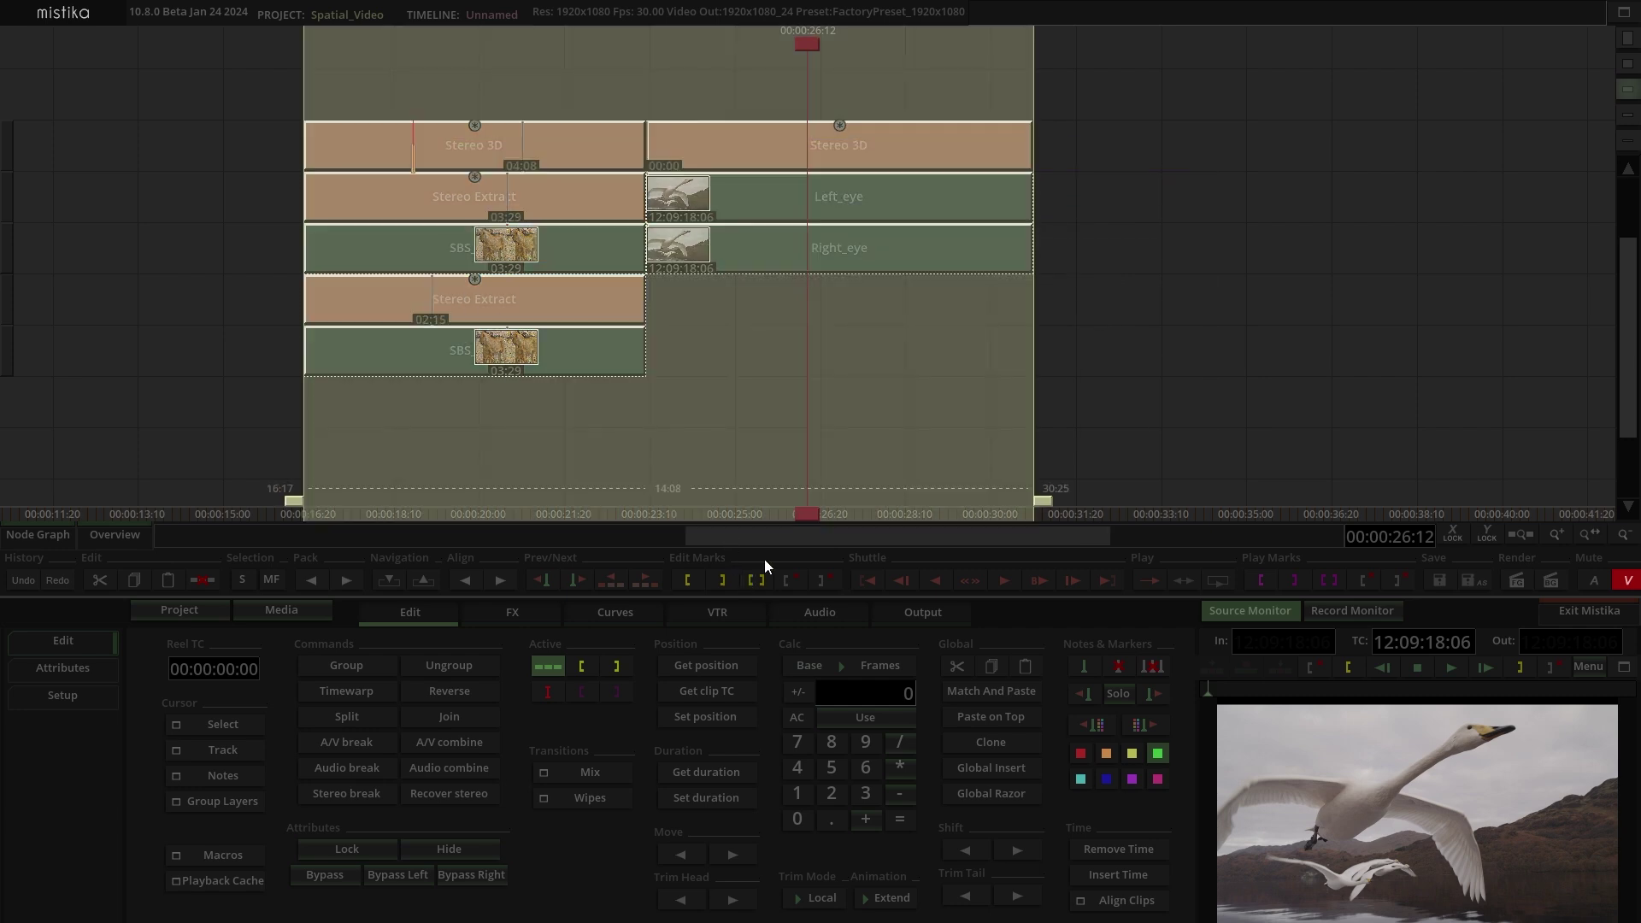
Step: Set the video render output's Stereo Mode to Side By Side
left_click(921, 614)
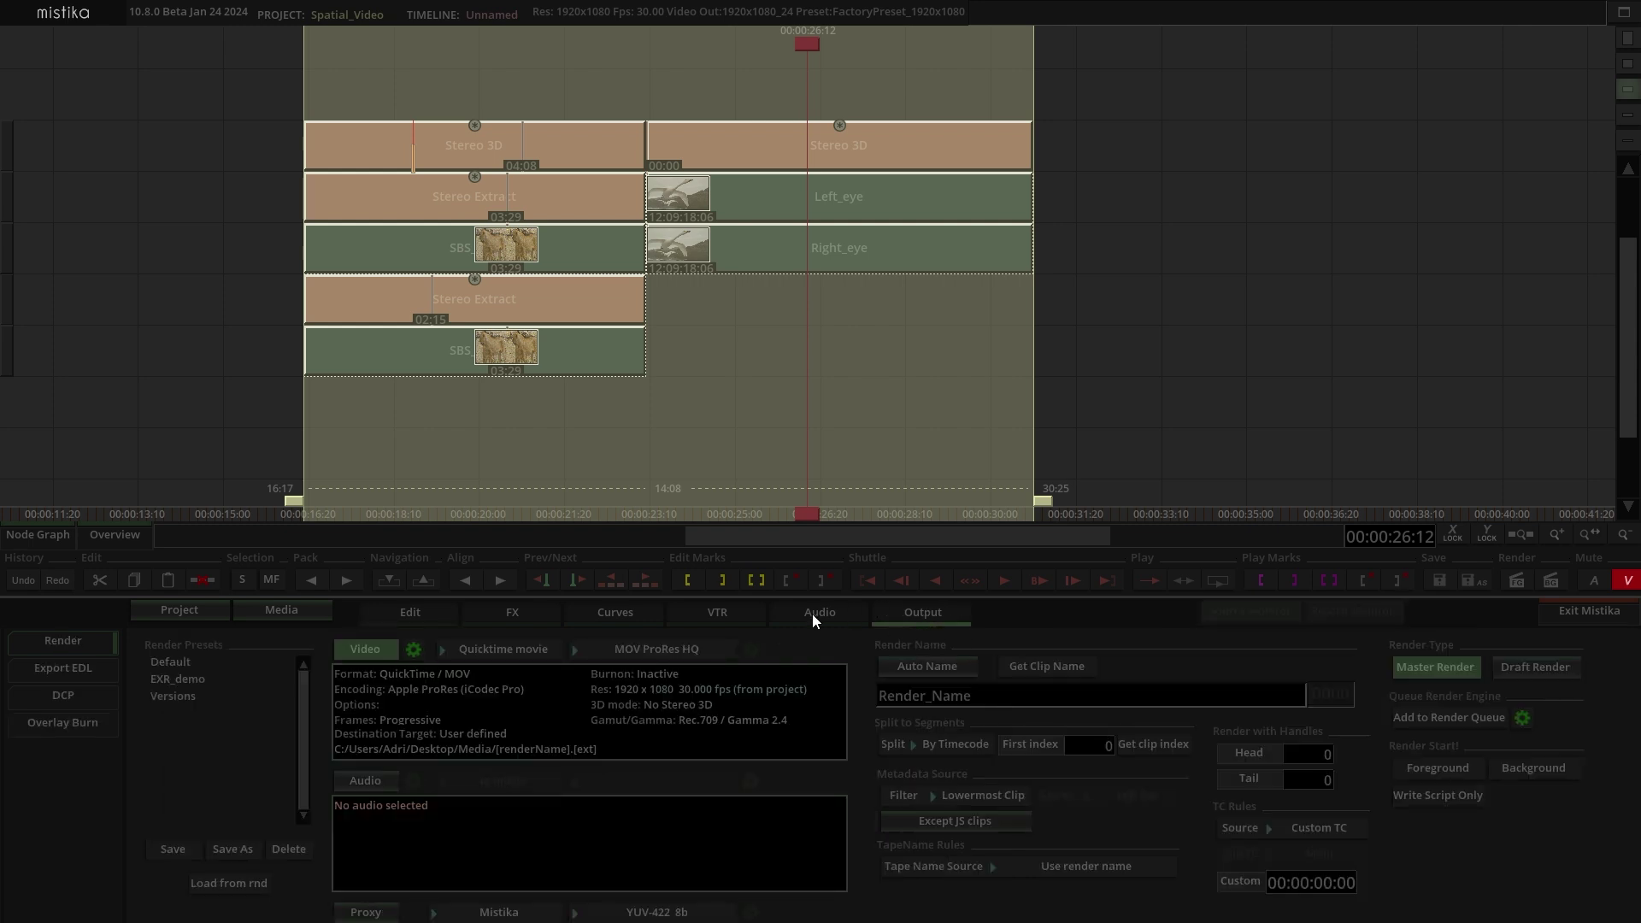
left_click(413, 650)
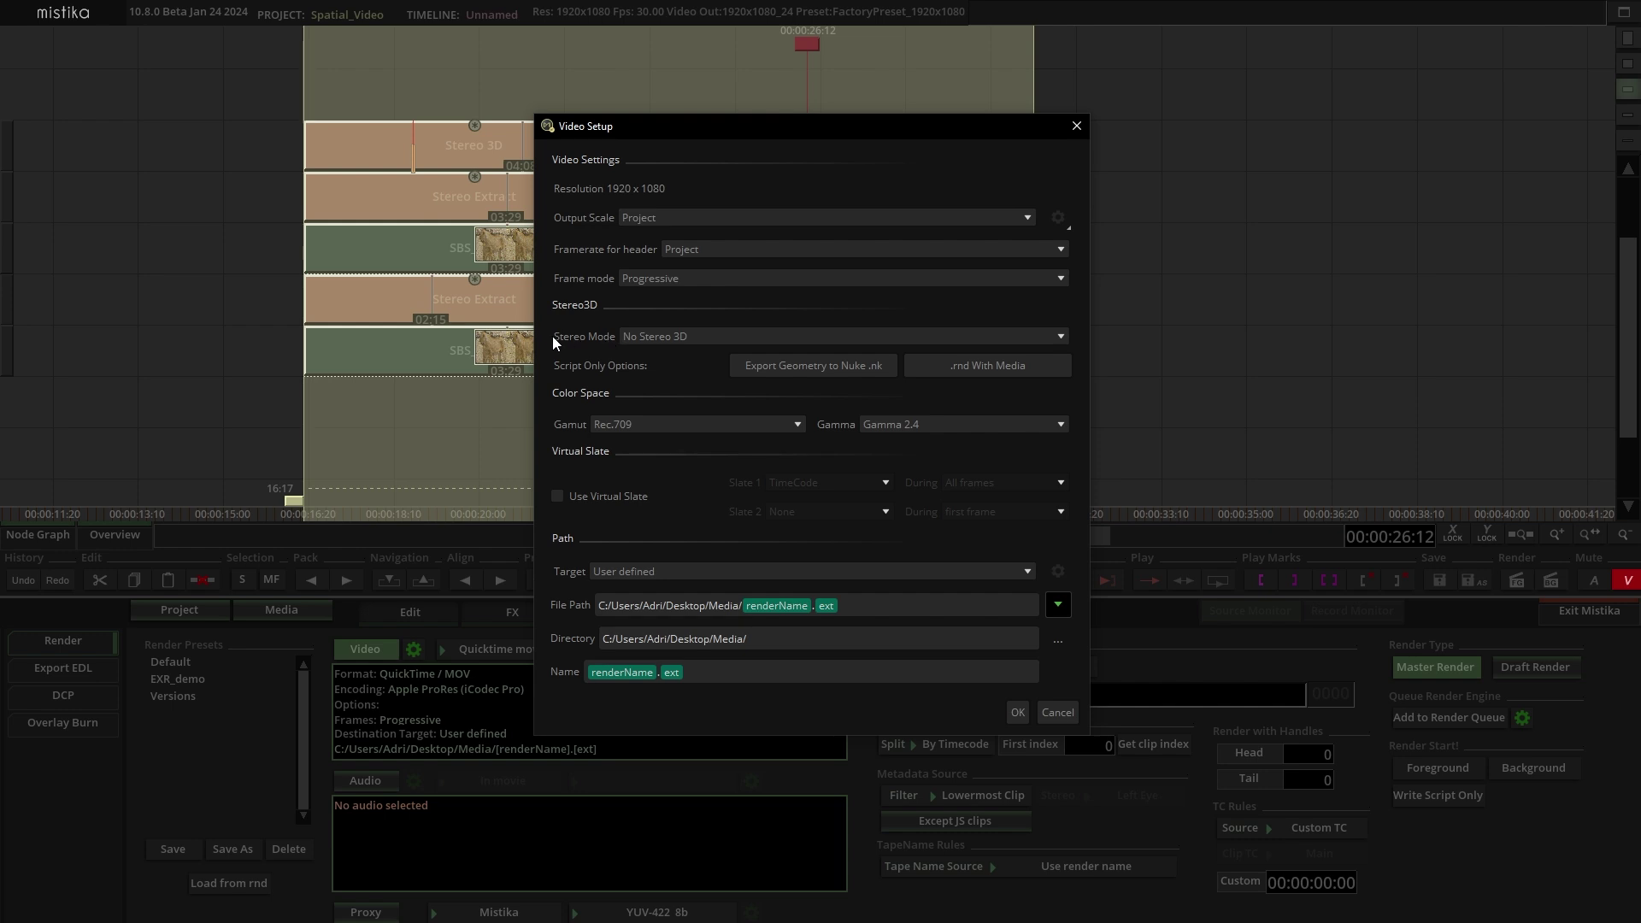
left_click(641, 337)
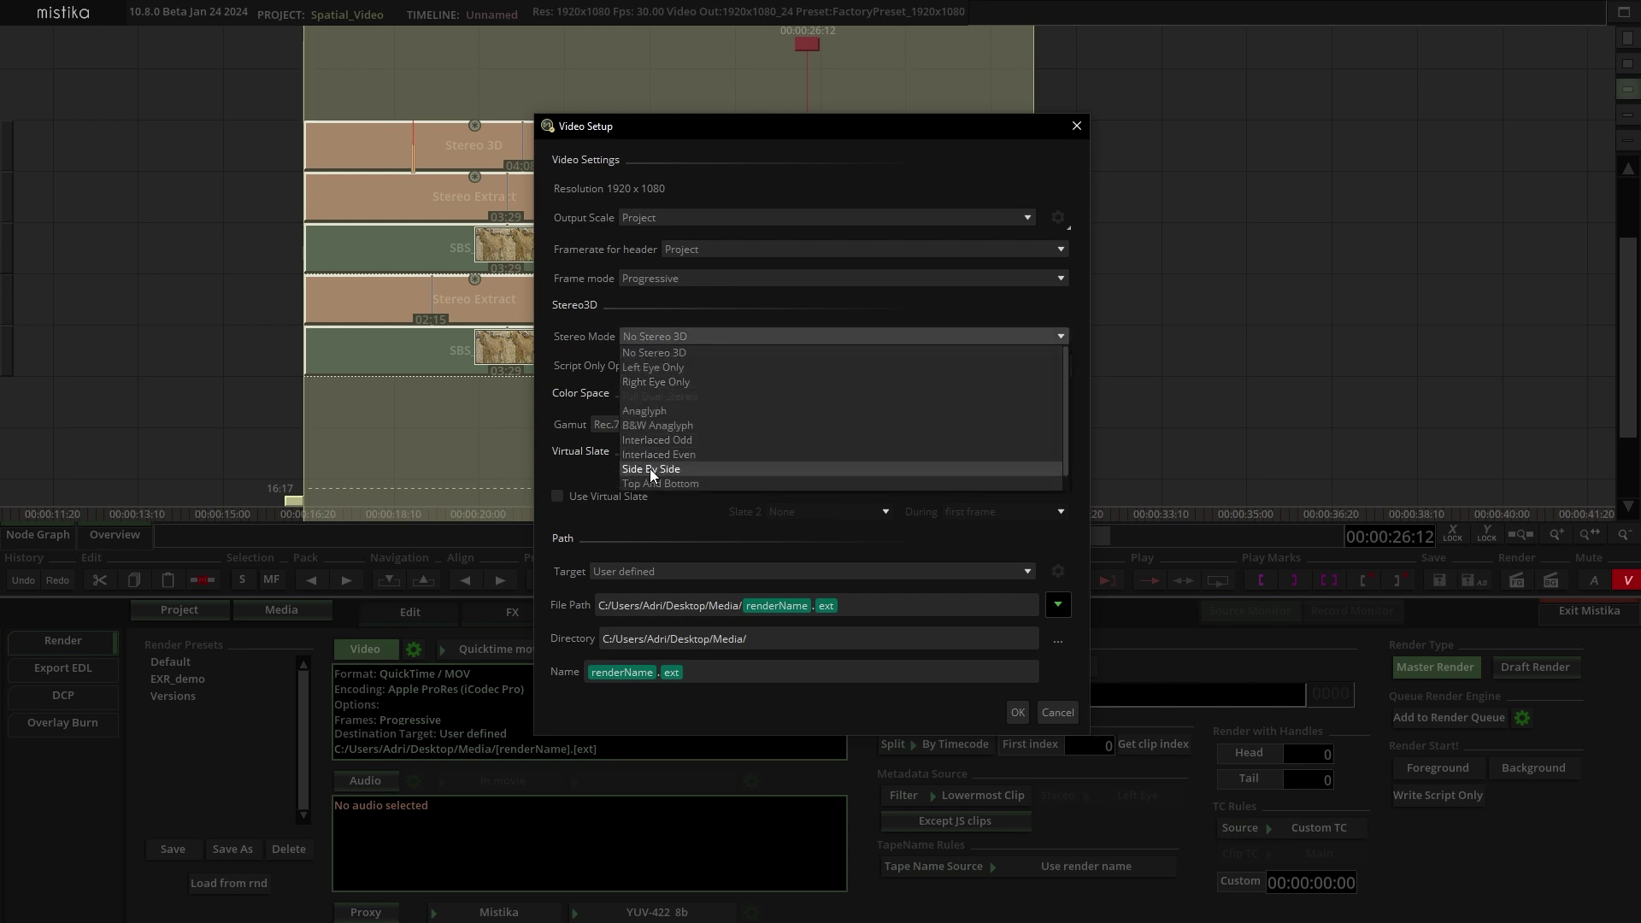
left_click(650, 469)
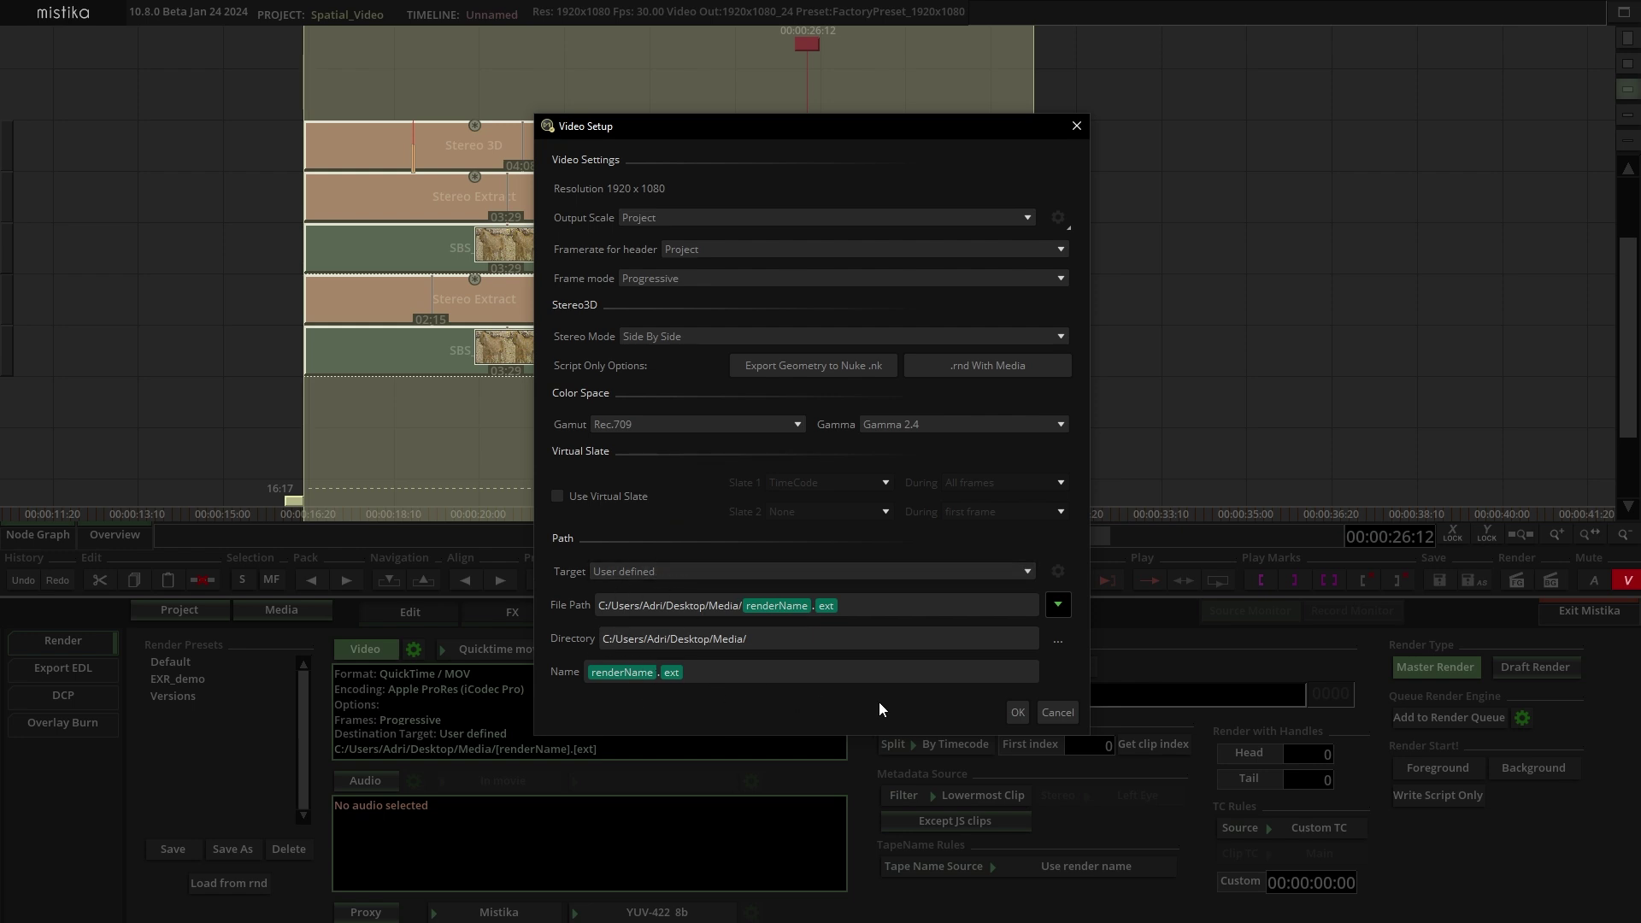
left_click(1016, 713)
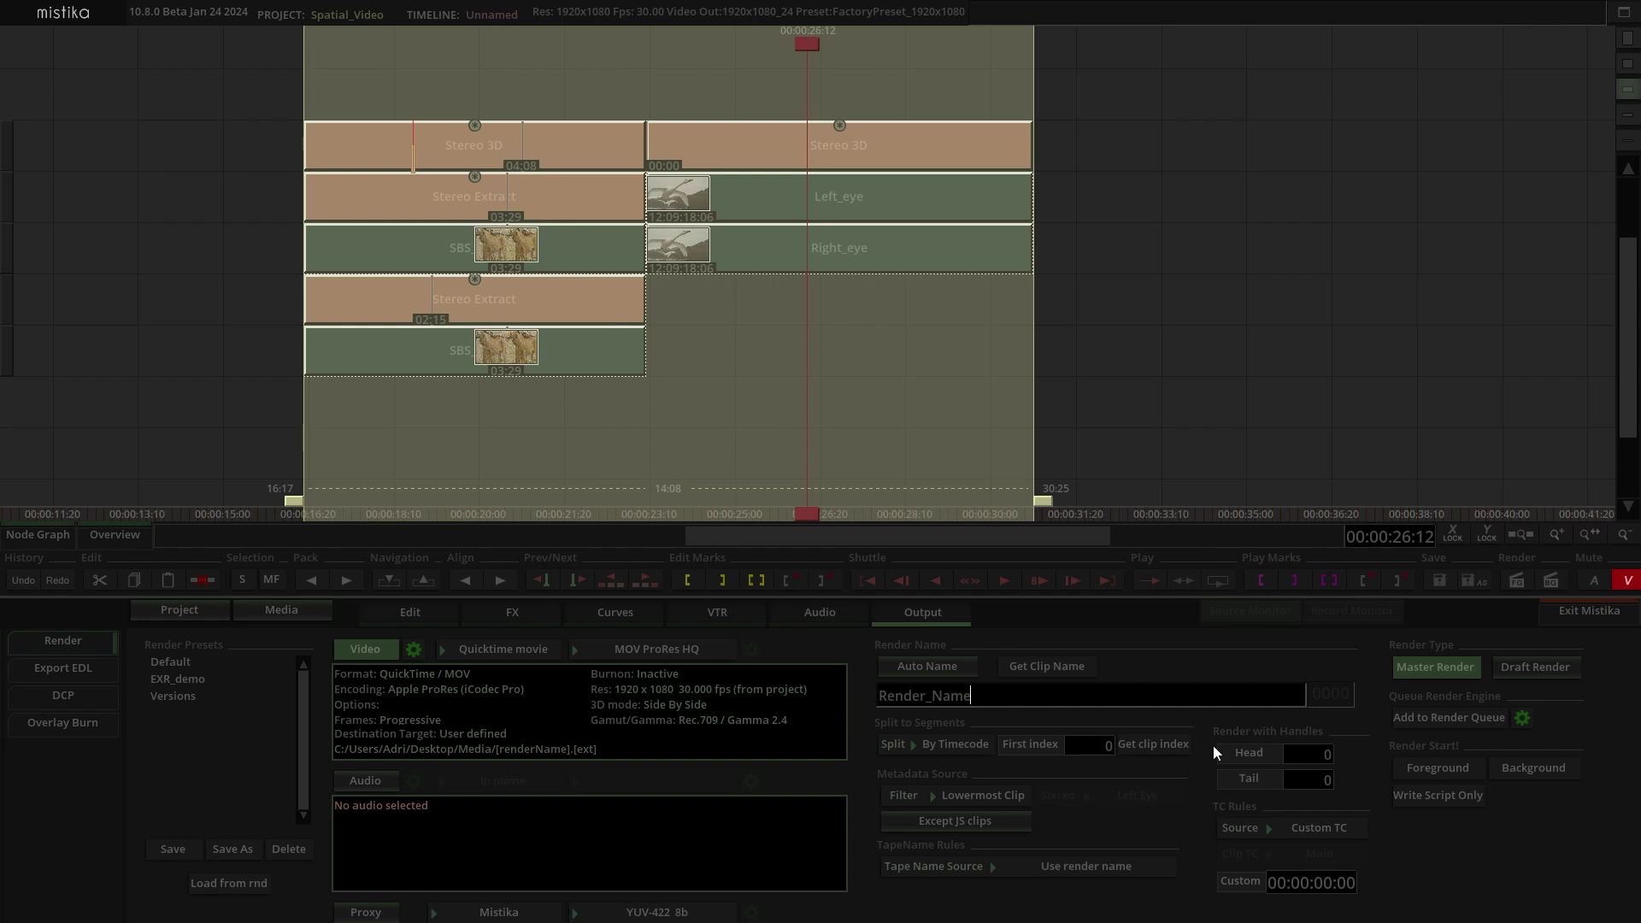